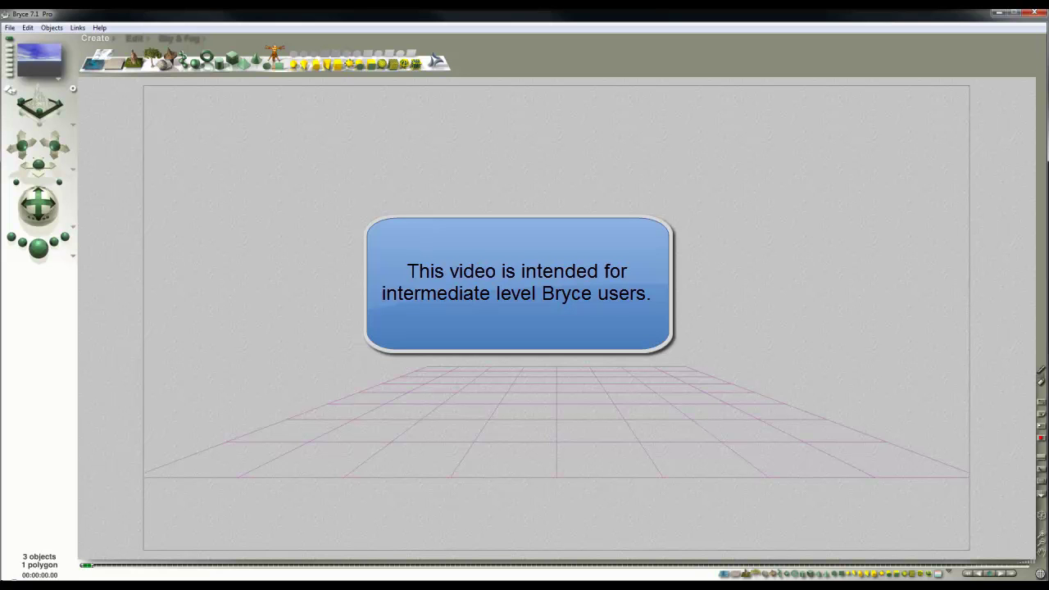
# Step: Apply the CheckBlue texture from the Basic category to the ground plane's material, selecting the plane in the overhead view
pyautogui.press('2')
pyautogui.click(1039, 542)
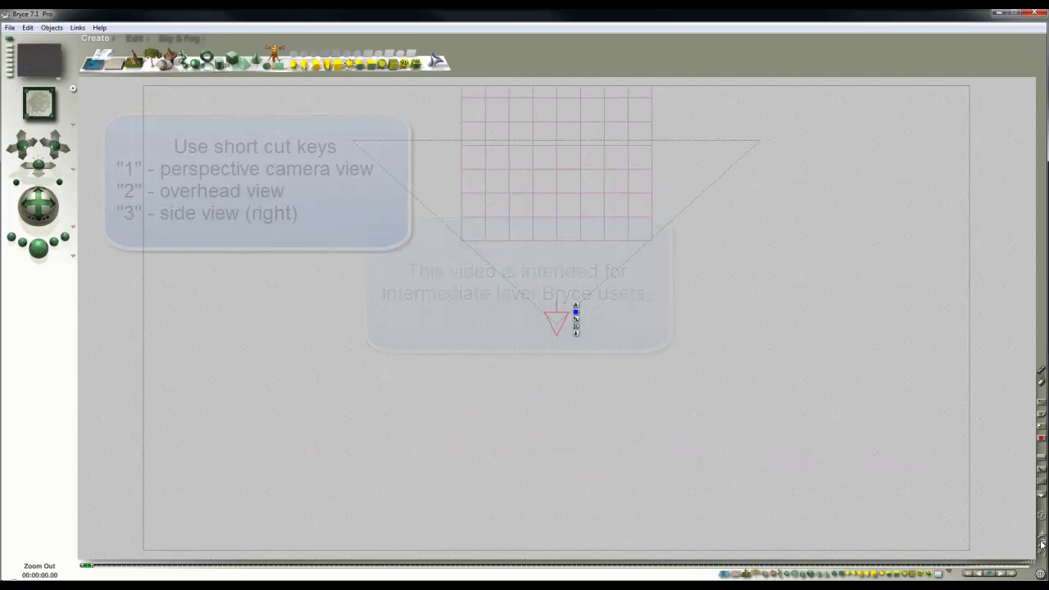
pyautogui.click(1039, 542)
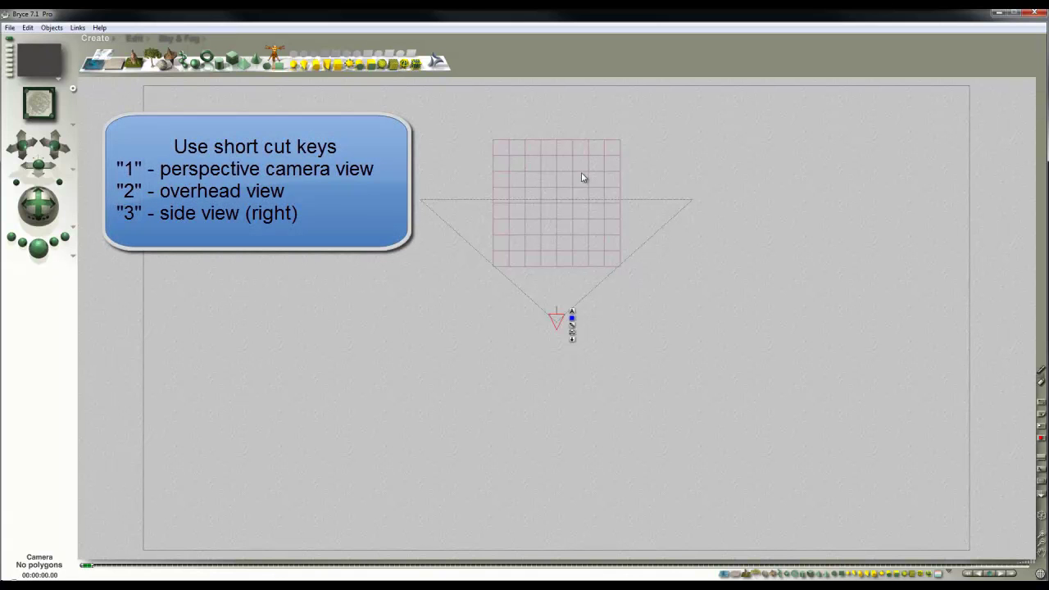
pyautogui.rightClick(574, 211)
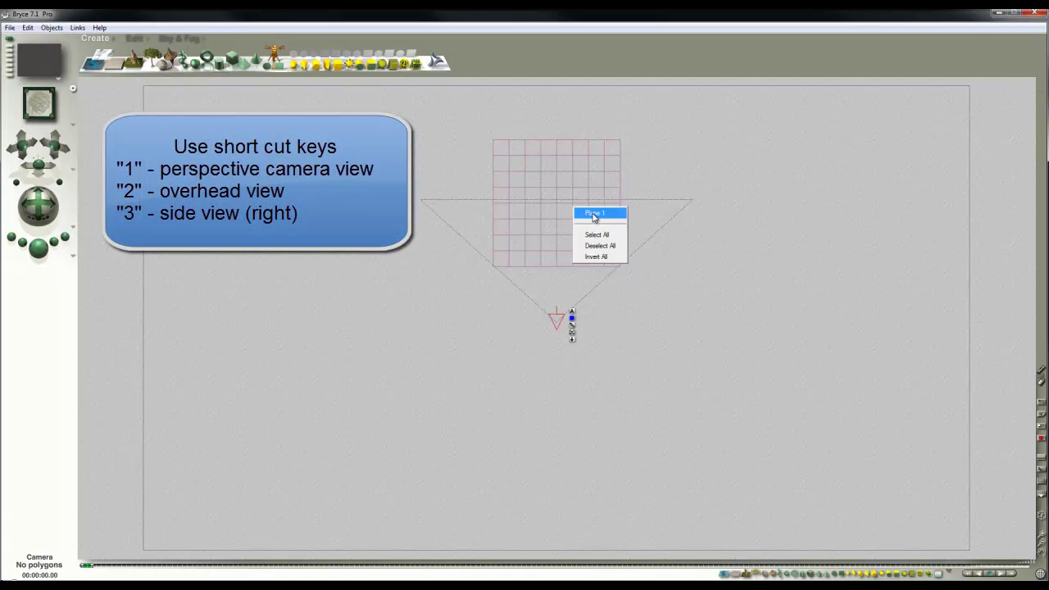
pyautogui.click(592, 212)
pyautogui.click(625, 169)
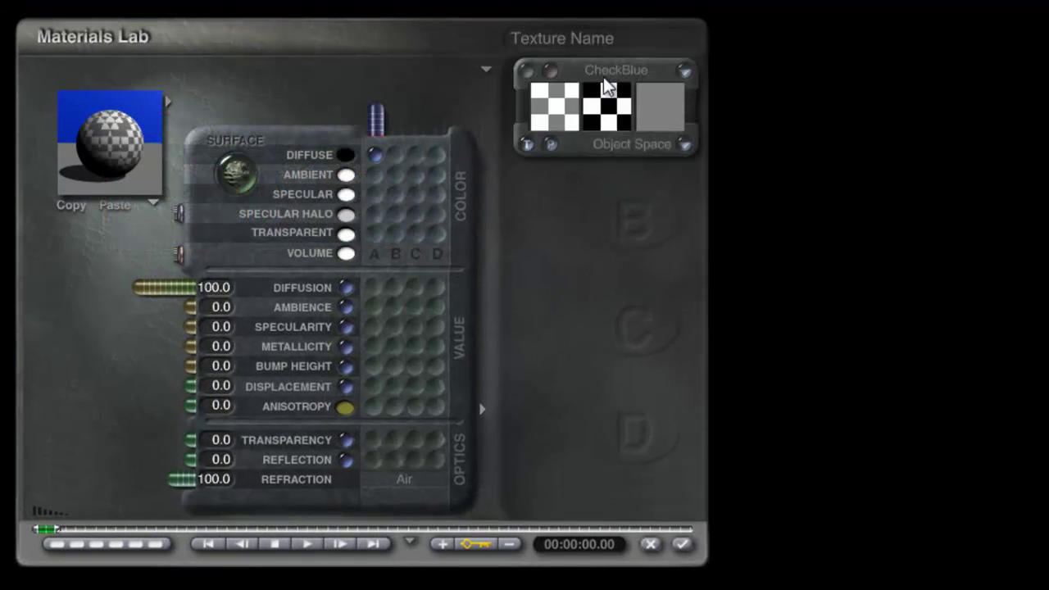
pyautogui.click(607, 72)
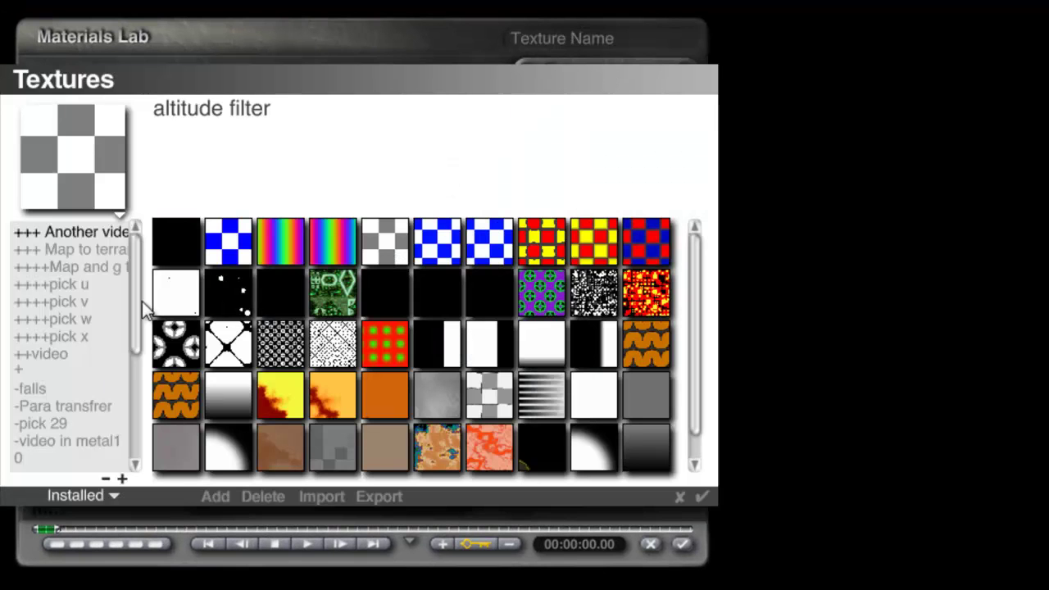
pyautogui.moveTo(137, 297); pyautogui.dragTo(129, 406)
pyautogui.click(35, 322)
pyautogui.click(550, 349)
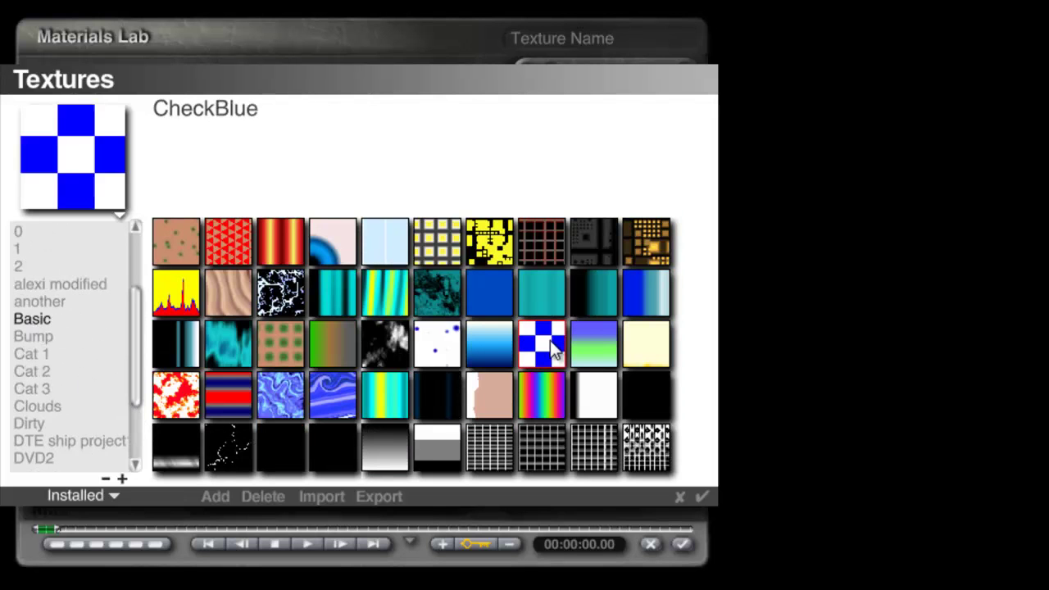
pyautogui.click(703, 496)
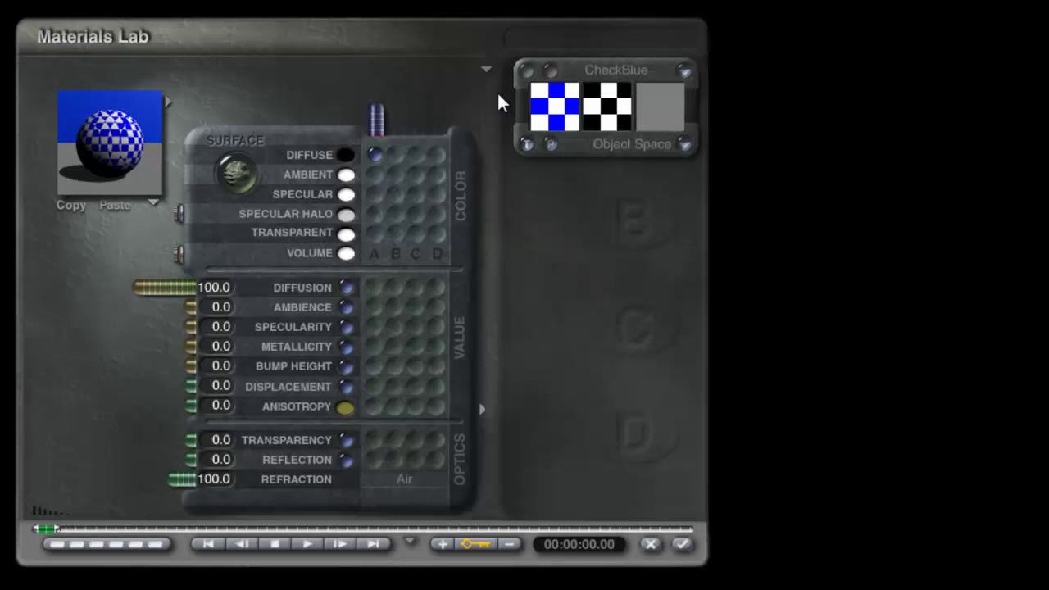
# Step: Set the CheckBlue texture's mapping to Parametric and have the material preview show the actual ground plane
pyautogui.click(683, 145)
pyautogui.click(748, 205)
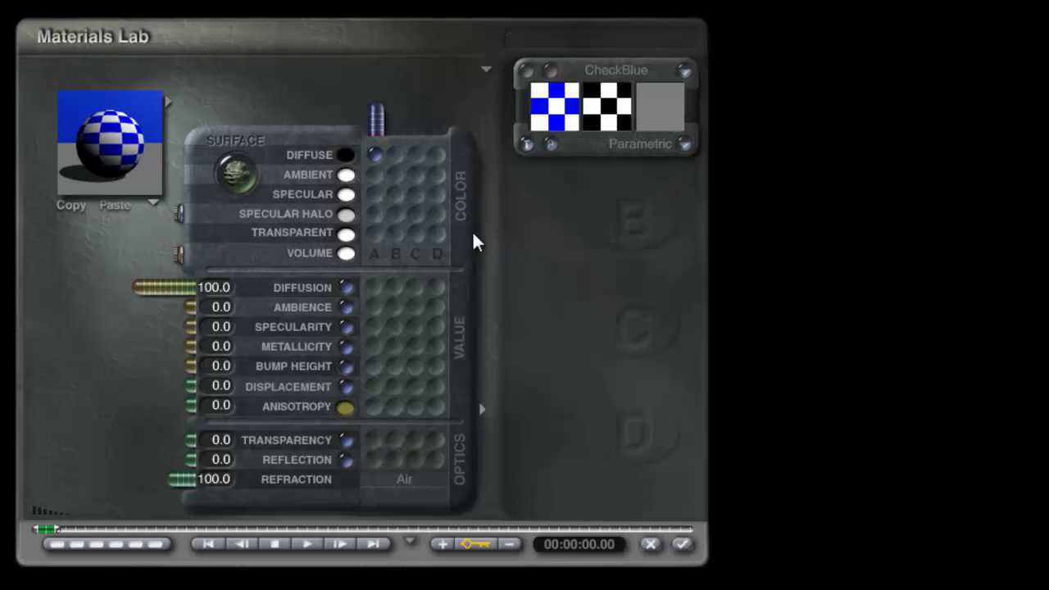
pyautogui.click(153, 203)
pyautogui.click(199, 368)
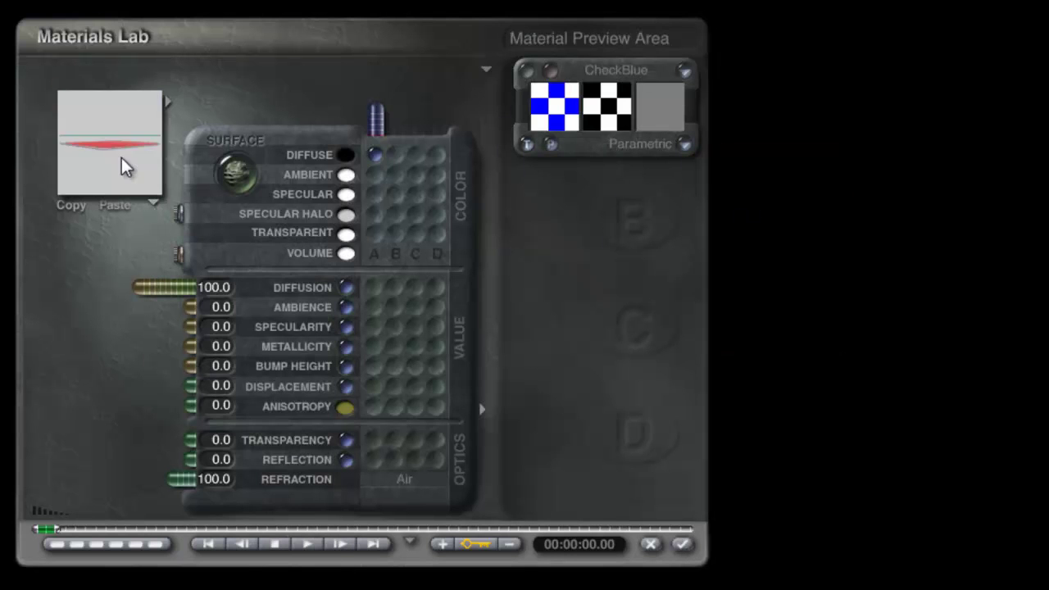
pyautogui.click(485, 71)
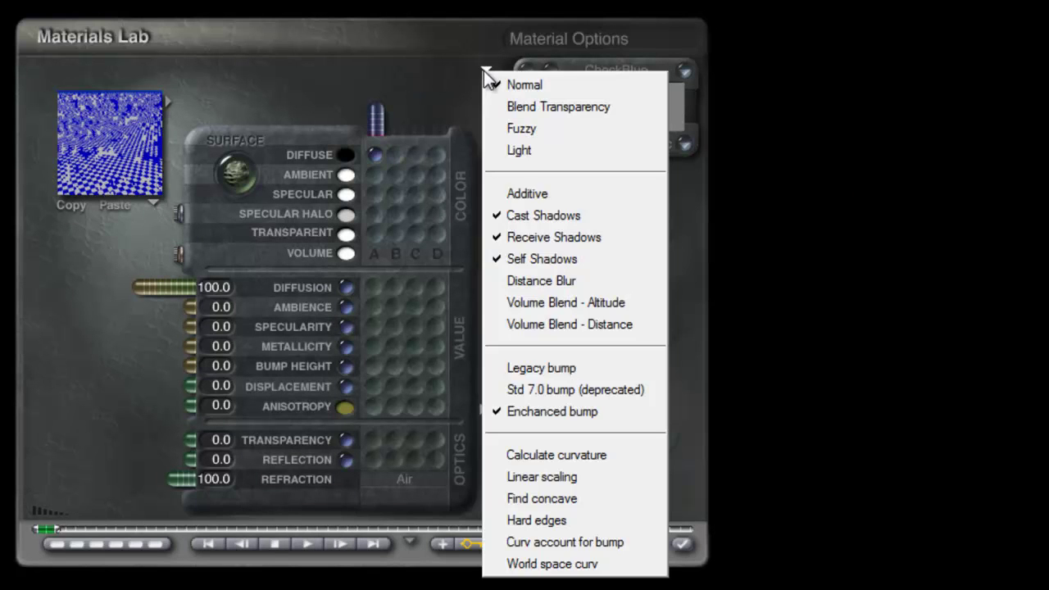
pyautogui.click(436, 55)
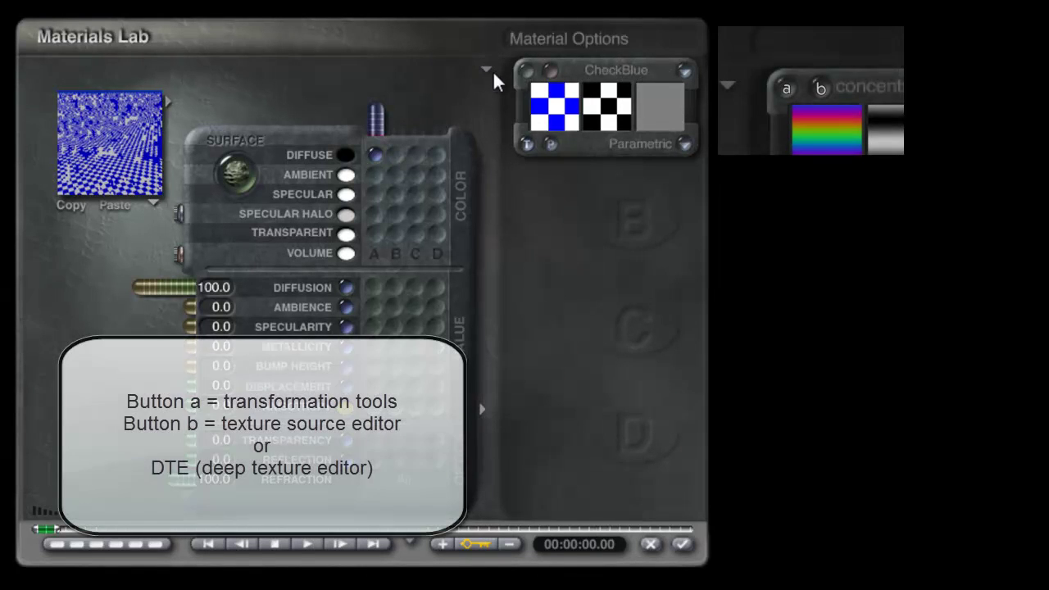
# Step: Adjust the CheckBlue texture's scale evenly on all axes to enlarge the checks, and accept the material
pyautogui.click(527, 71)
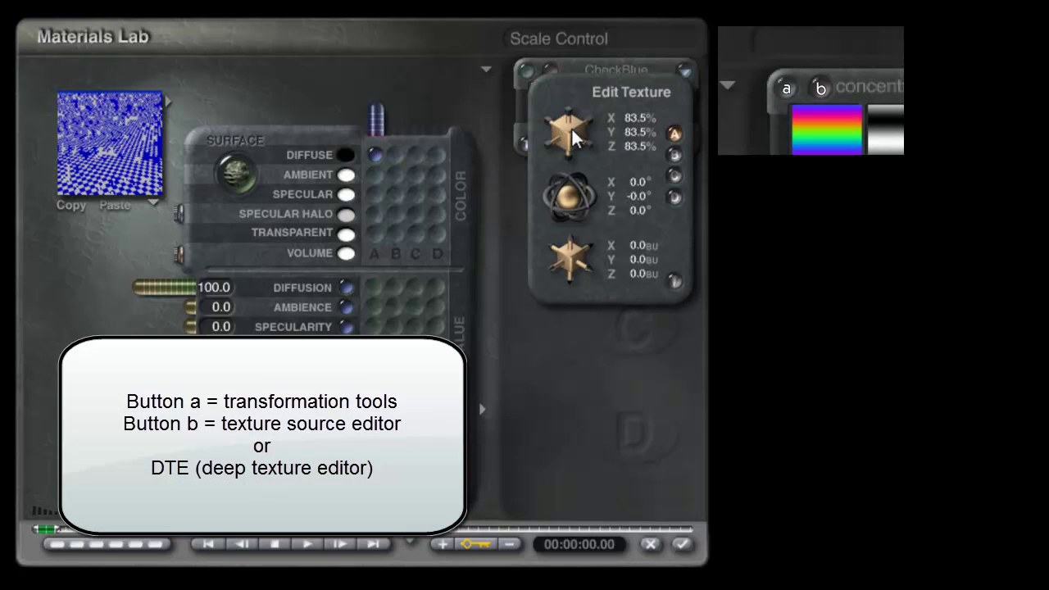
pyautogui.moveTo(574, 133); pyautogui.dragTo(574, 140)
pyautogui.click(675, 280)
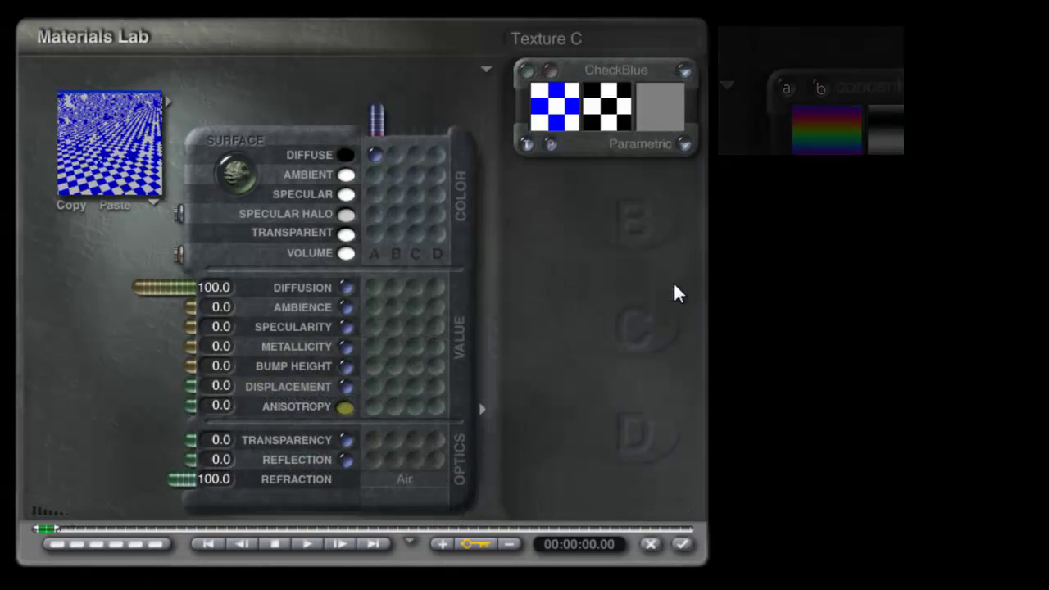
pyautogui.click(683, 544)
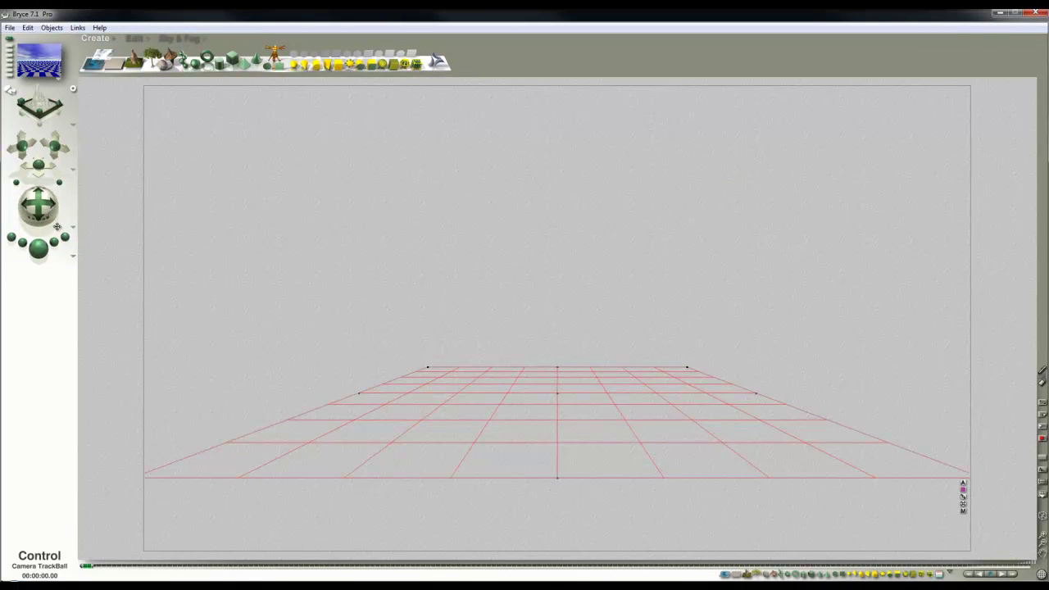
# Step: Tilt the camera down and adjust its position to frame more of the checkered ground, rendering the view to check it
pyautogui.click(45, 255)
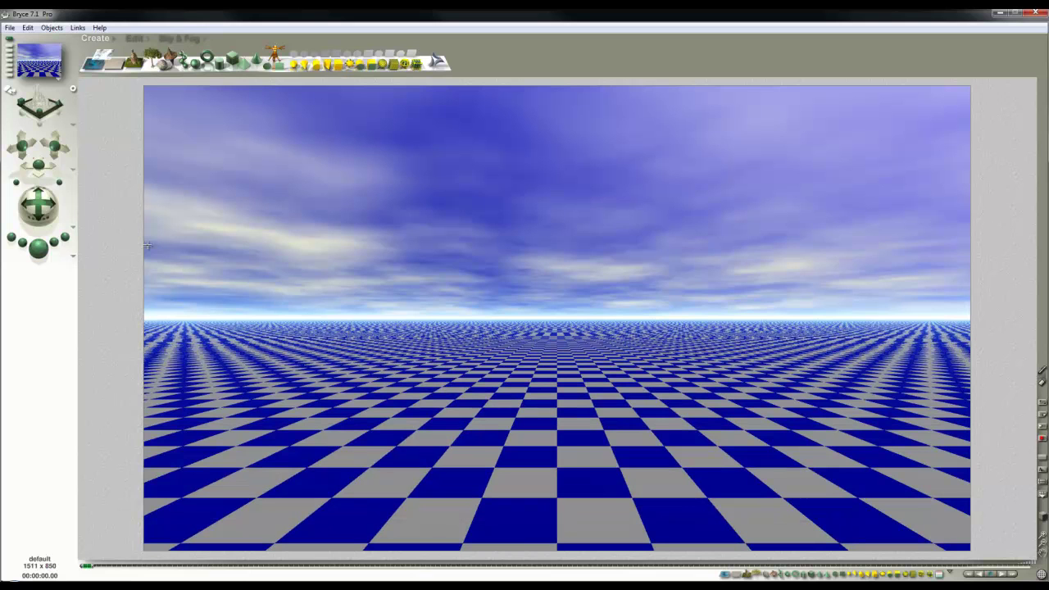
pyautogui.moveTo(46, 204); pyautogui.dragTo(40, 215)
pyautogui.click(39, 249)
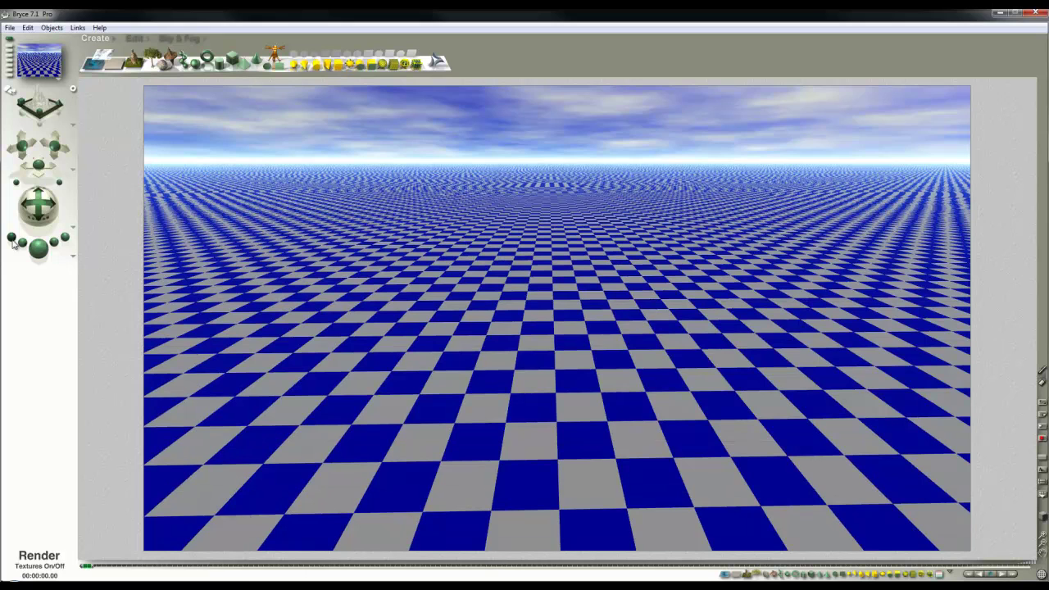
pyautogui.click(55, 146)
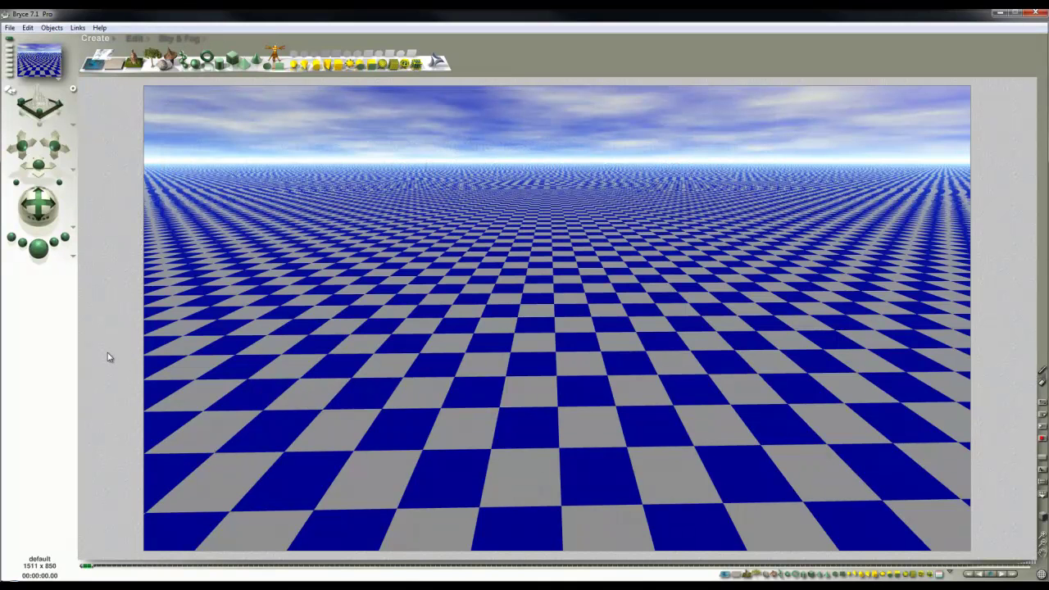
# Step: Add a sphere to the scene and render it on the checkered ground
pyautogui.click(194, 64)
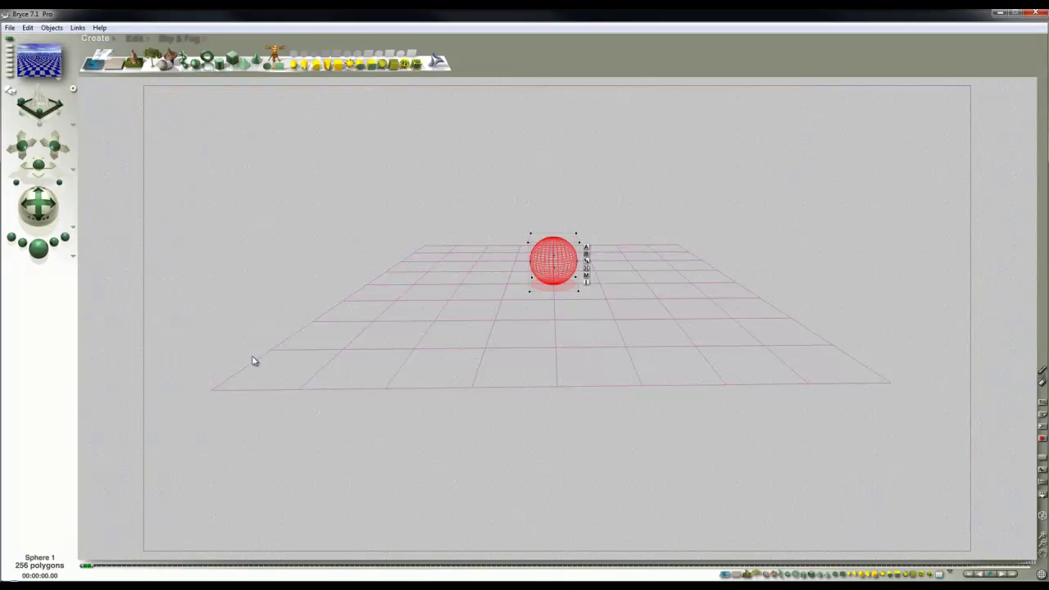
pyautogui.click(50, 254)
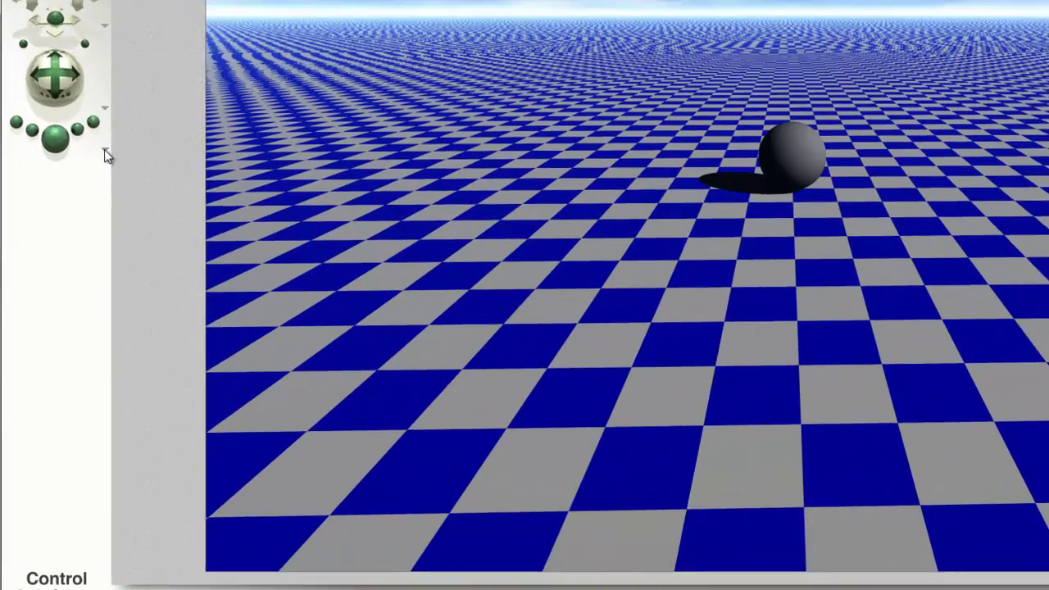
# Step: Render the scene in Premium quality mode with Depth of Field enabled and 36 rays per pixel
pyautogui.click(72, 256)
pyautogui.click(164, 230)
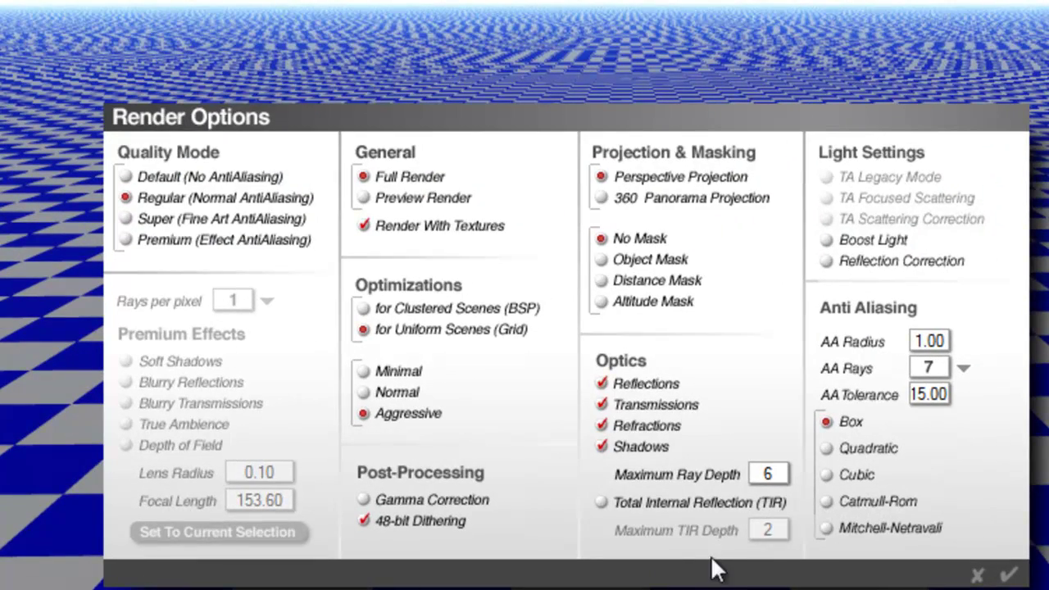
pyautogui.click(126, 242)
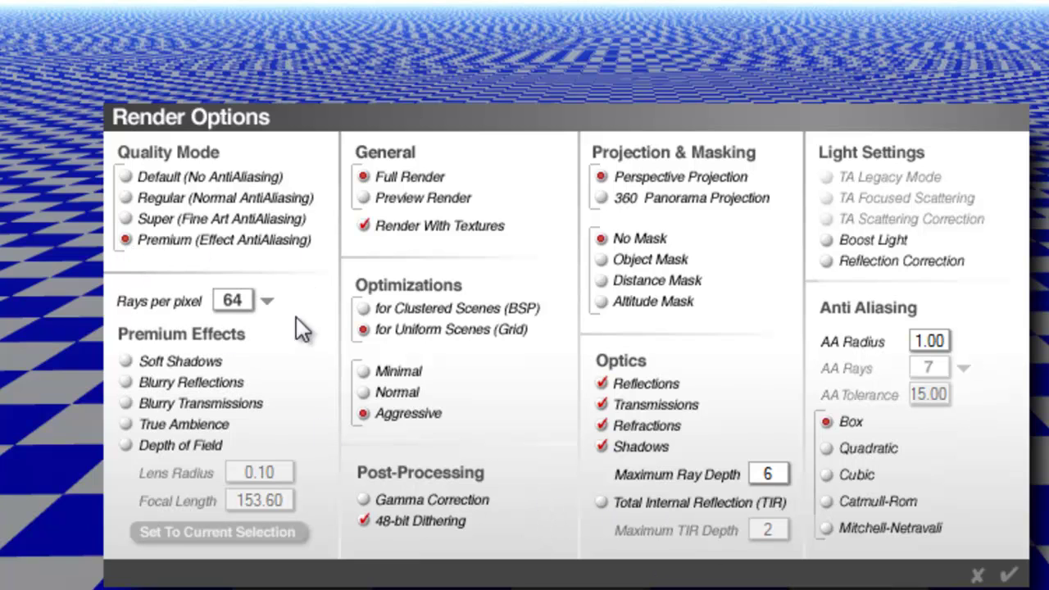
pyautogui.click(128, 445)
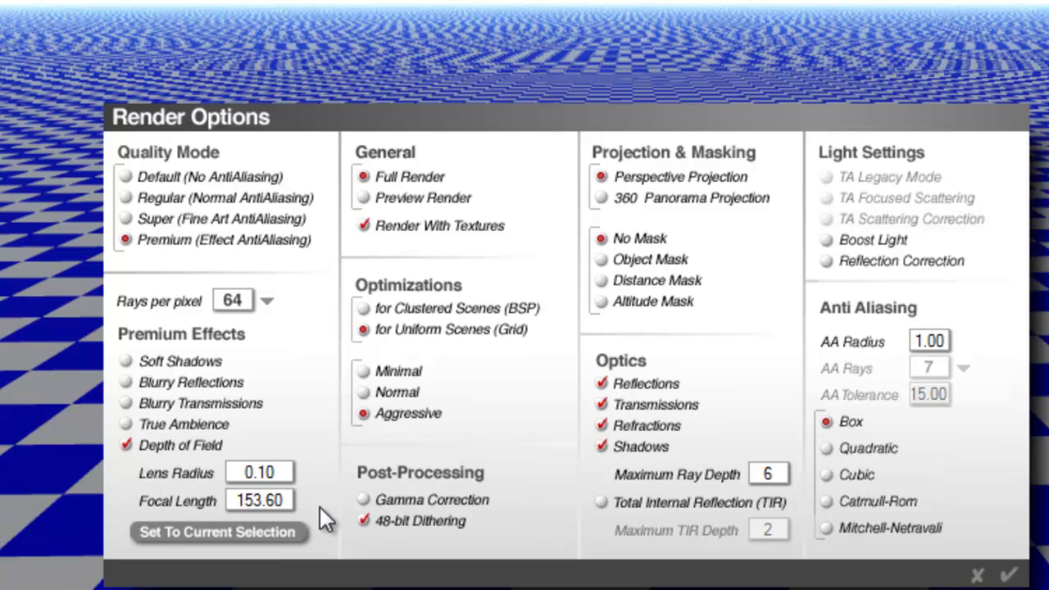
pyautogui.click(270, 302)
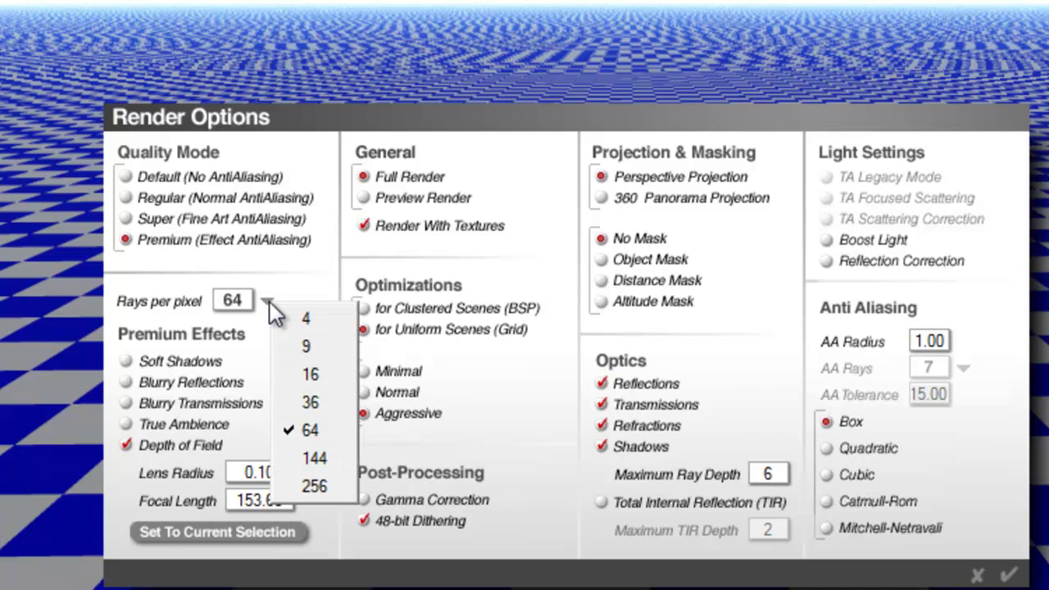
pyautogui.click(307, 401)
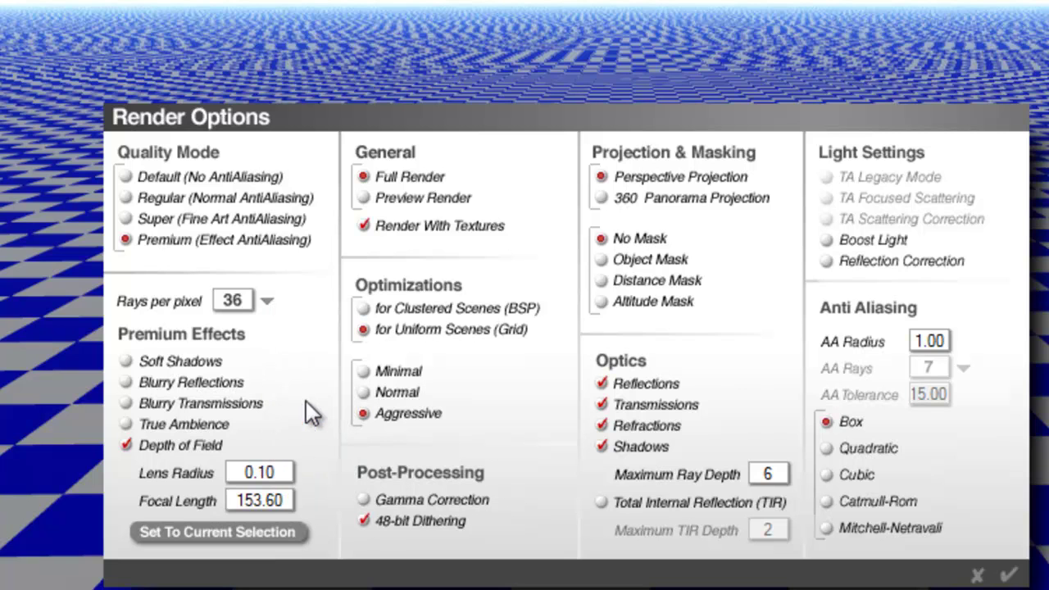
pyautogui.click(266, 302)
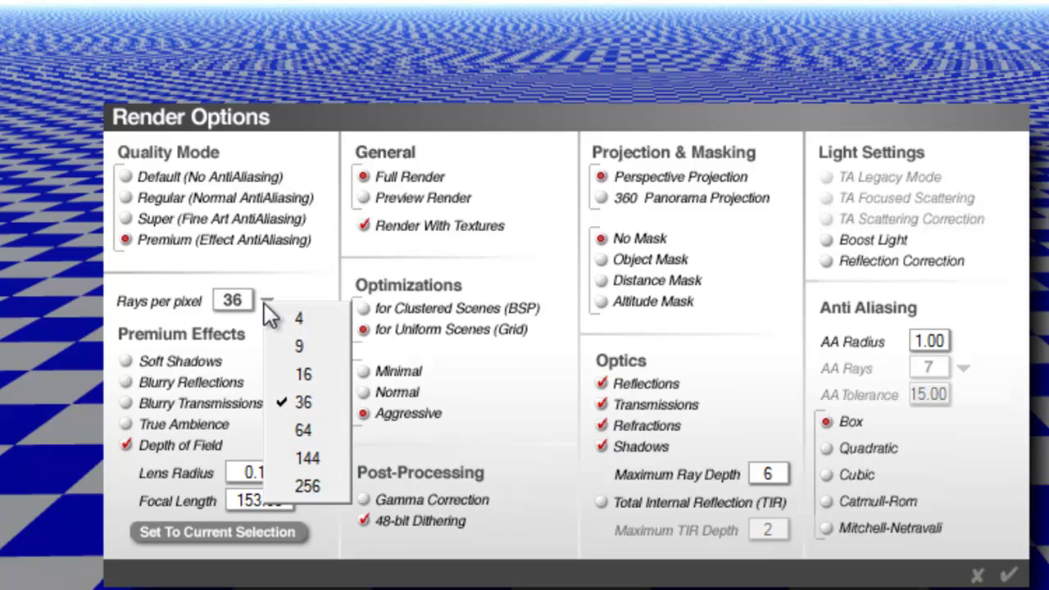
pyautogui.click(316, 394)
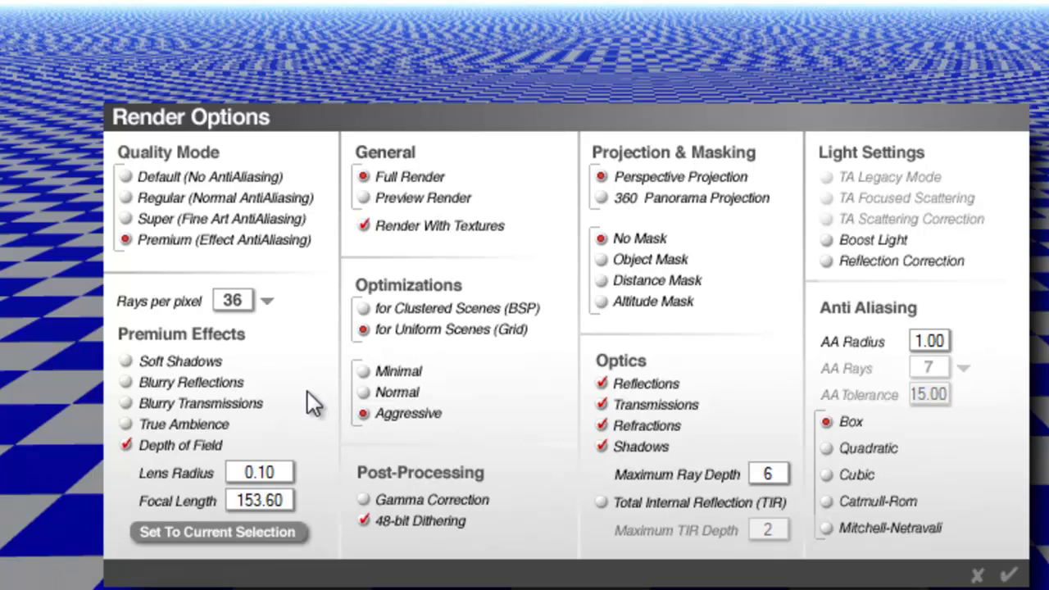
pyautogui.click(1009, 575)
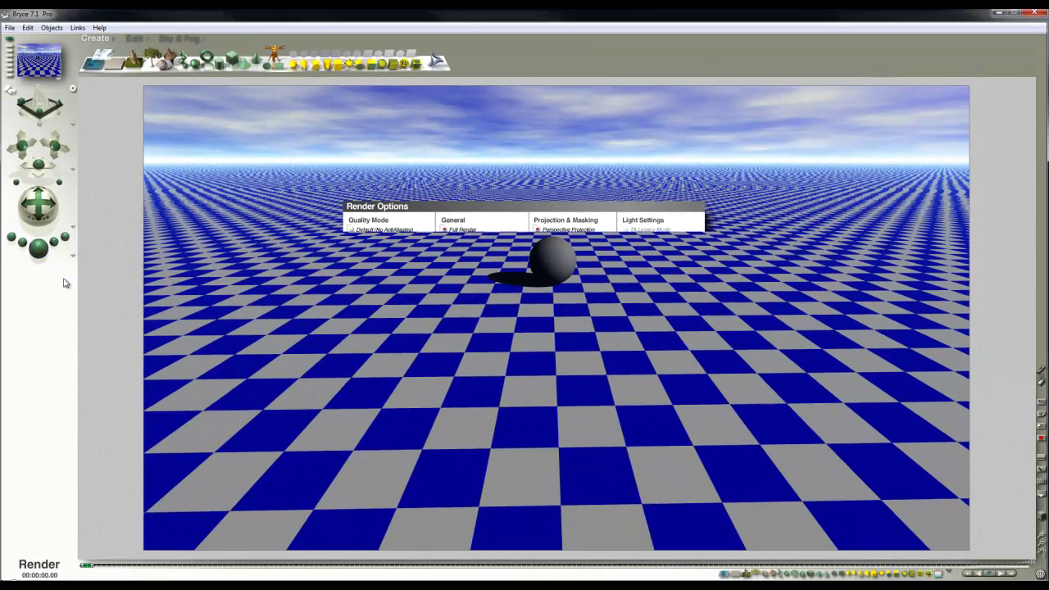
pyautogui.click(38, 247)
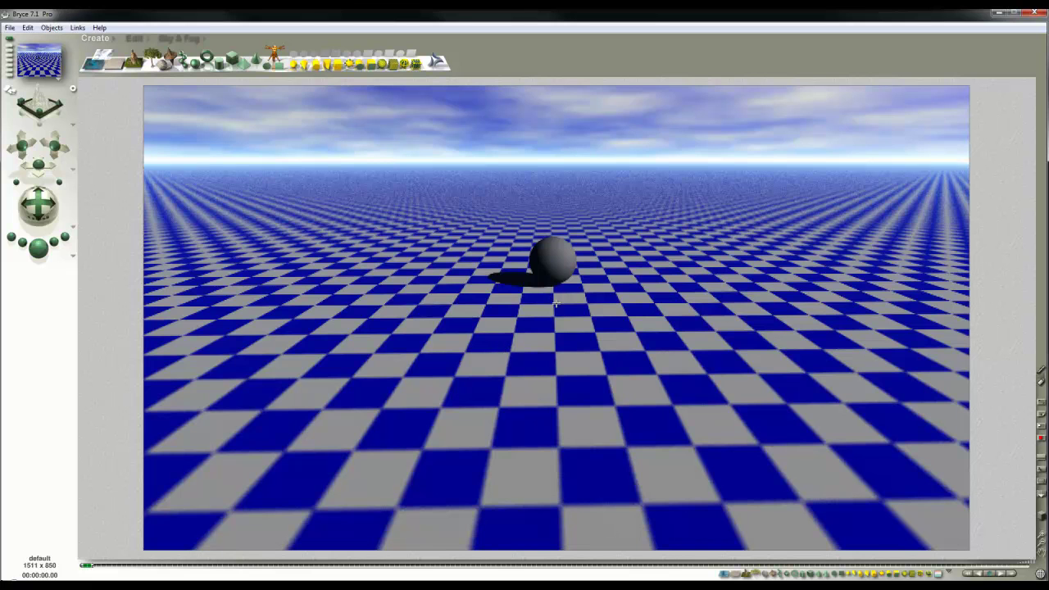
# Step: Move the sphere toward the camera to the plane's front edge, working from the overhead view
pyautogui.press('2')
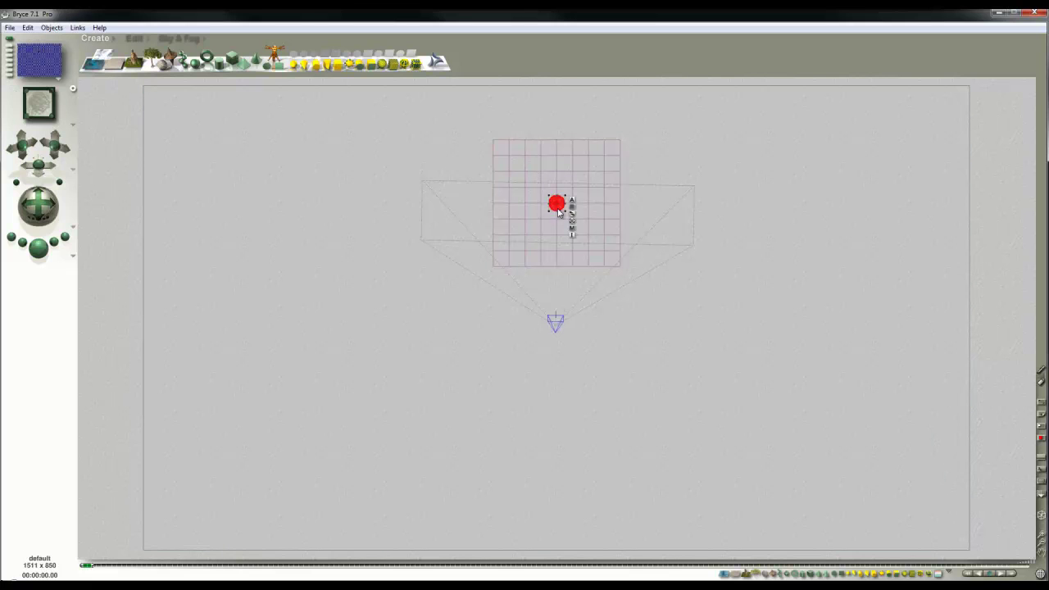
pyautogui.click(133, 38)
pyautogui.moveTo(198, 67); pyautogui.dragTo(216, 86)
# Step: Render only the region around the moved sphere in the perspective camera view
pyautogui.press('1')
pyautogui.press('Escape')
pyautogui.moveTo(647, 451); pyautogui.dragTo(483, 288)
pyautogui.click(476, 297)
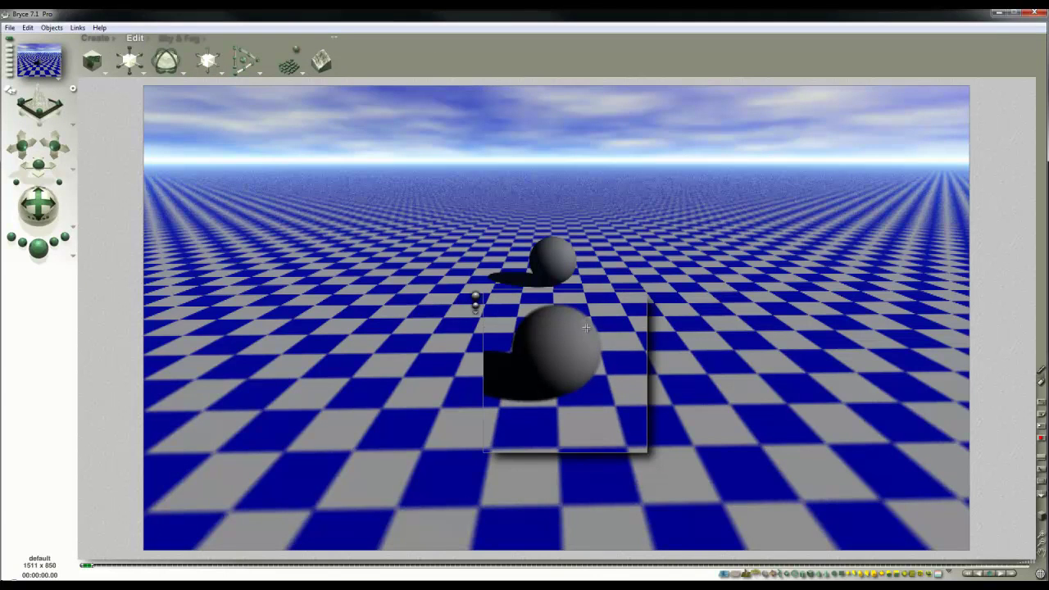
# Step: Set the depth of field focal length to the selected sphere and render the full scene
pyautogui.click(589, 366)
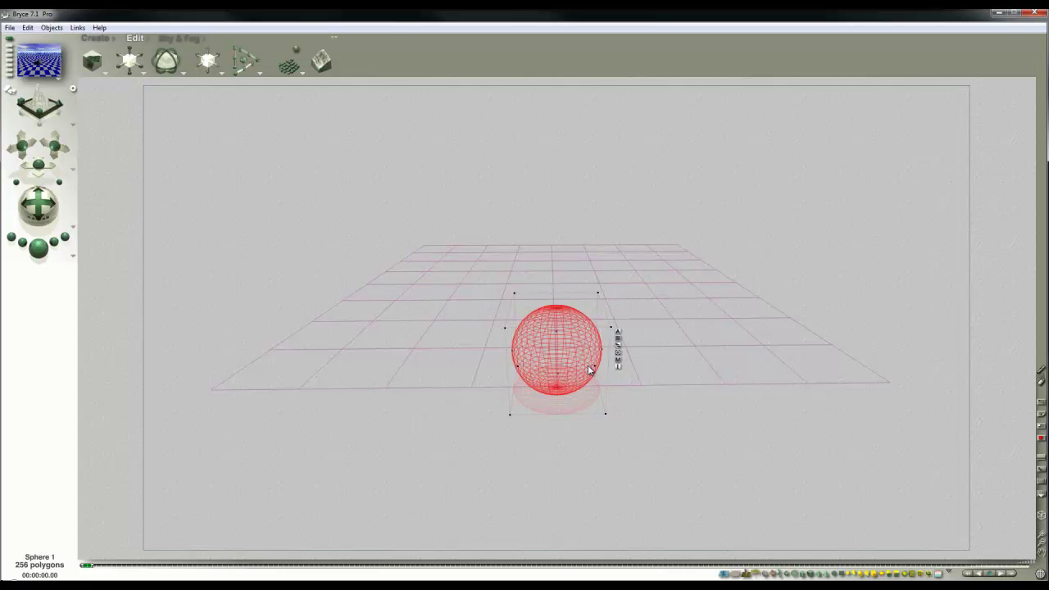
pyautogui.click(73, 259)
pyautogui.click(127, 316)
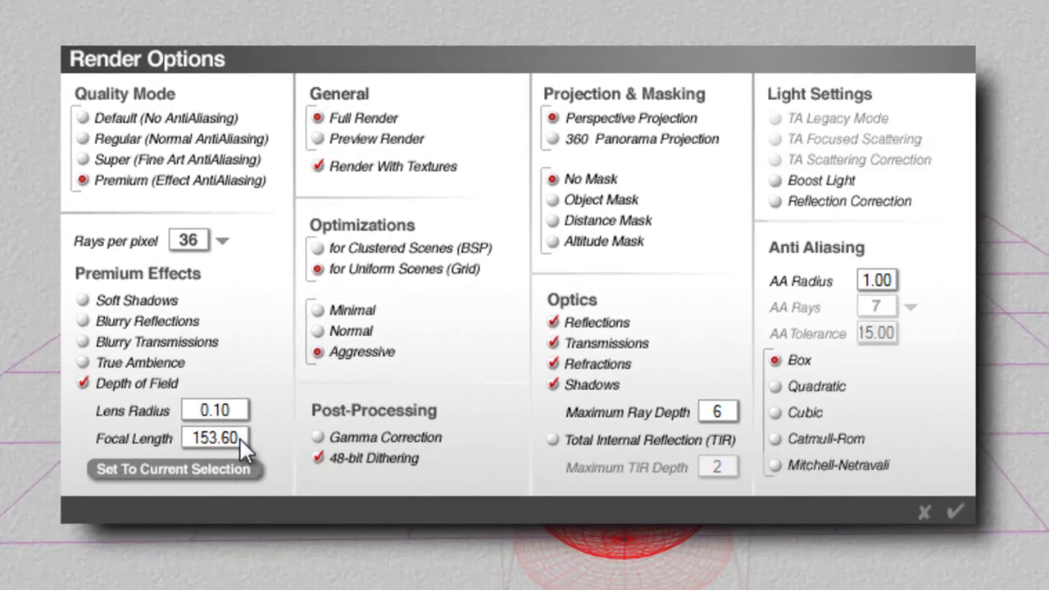
pyautogui.click(192, 469)
pyautogui.click(957, 508)
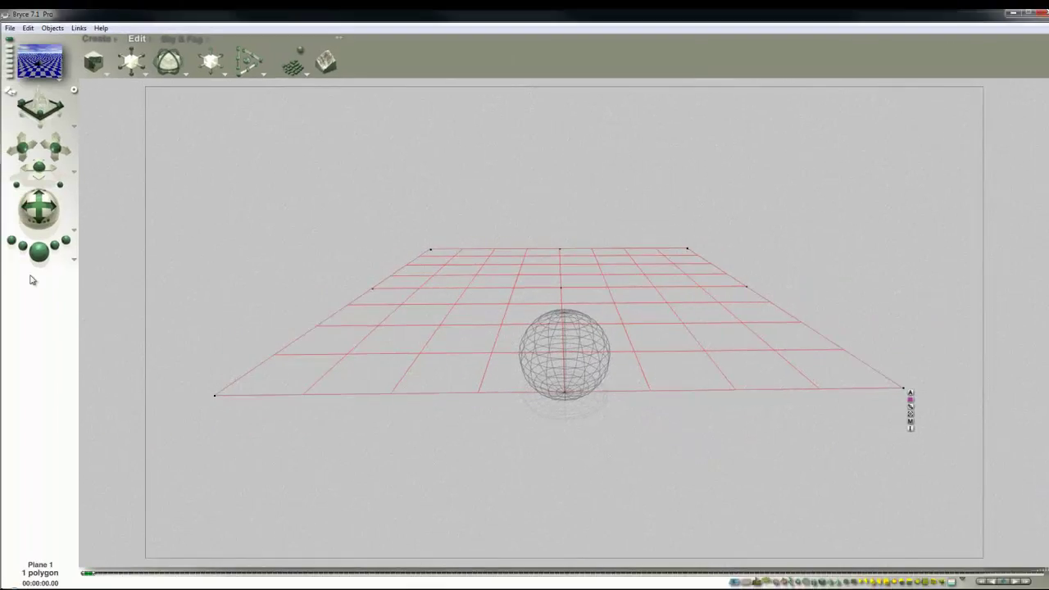
pyautogui.click(39, 250)
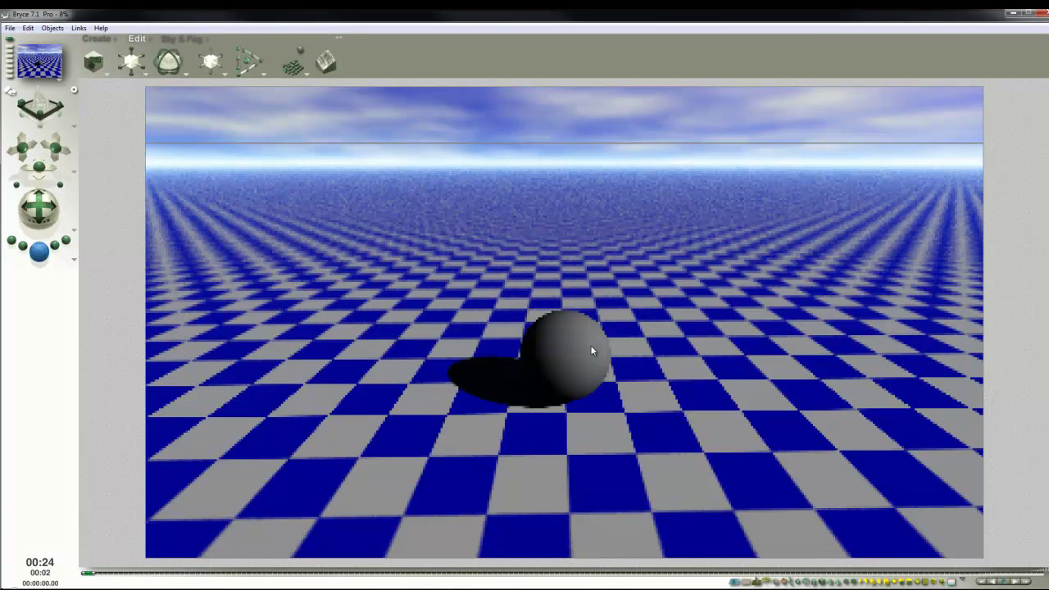
# Step: Move the sphere from the plane's front edge far back away from the camera, working from the overhead view
pyautogui.press('2')
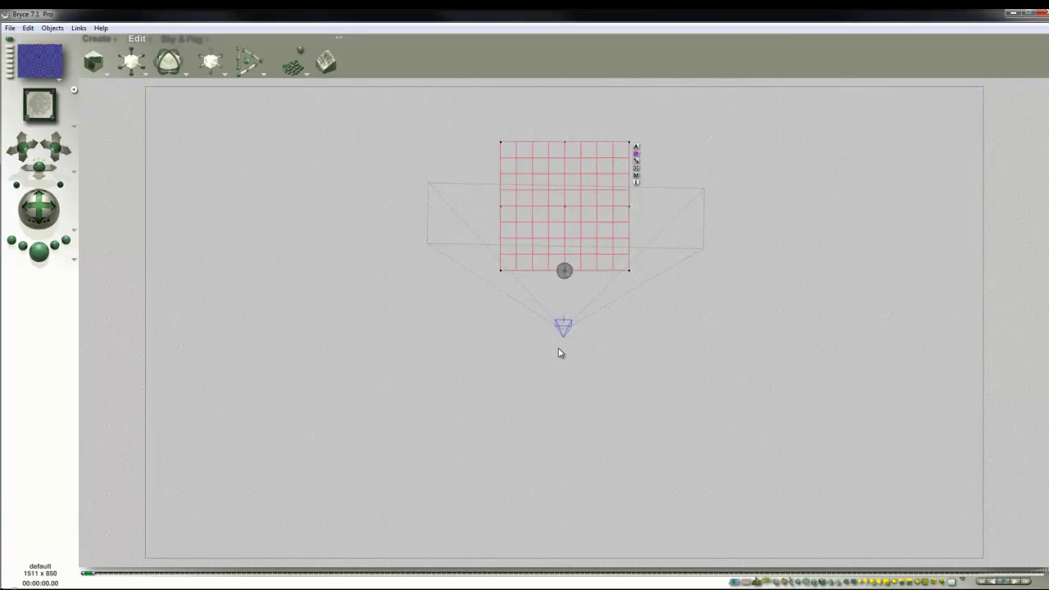
pyautogui.rightClick(565, 275)
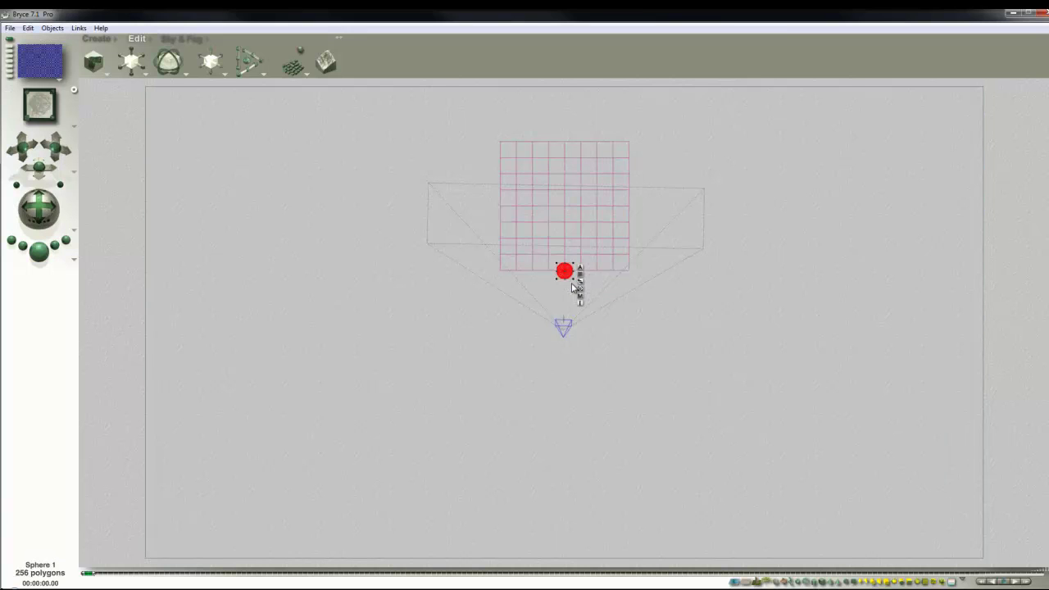
pyautogui.moveTo(221, 56); pyautogui.dragTo(232, 53)
# Step: Render only the region around the distant sphere in the perspective camera view
pyautogui.press('Escape')
pyautogui.press('Escape')
pyautogui.moveTo(610, 272); pyautogui.dragTo(467, 156)
pyautogui.click(459, 164)
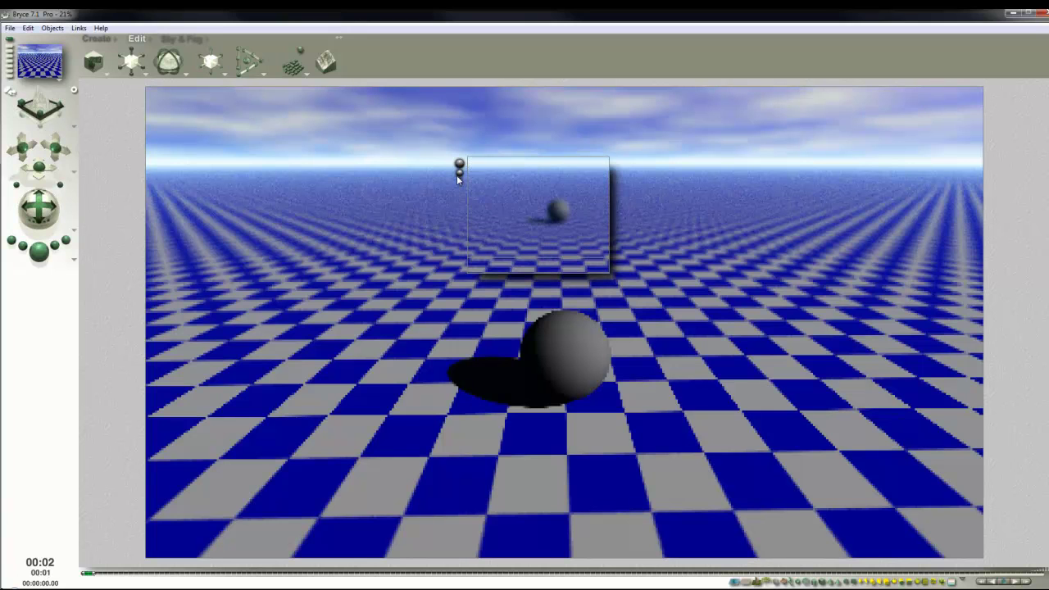
# Step: Set the depth of field focal length to the distant sphere and re-render both the region and the full scene
pyautogui.click(74, 261)
pyautogui.click(105, 321)
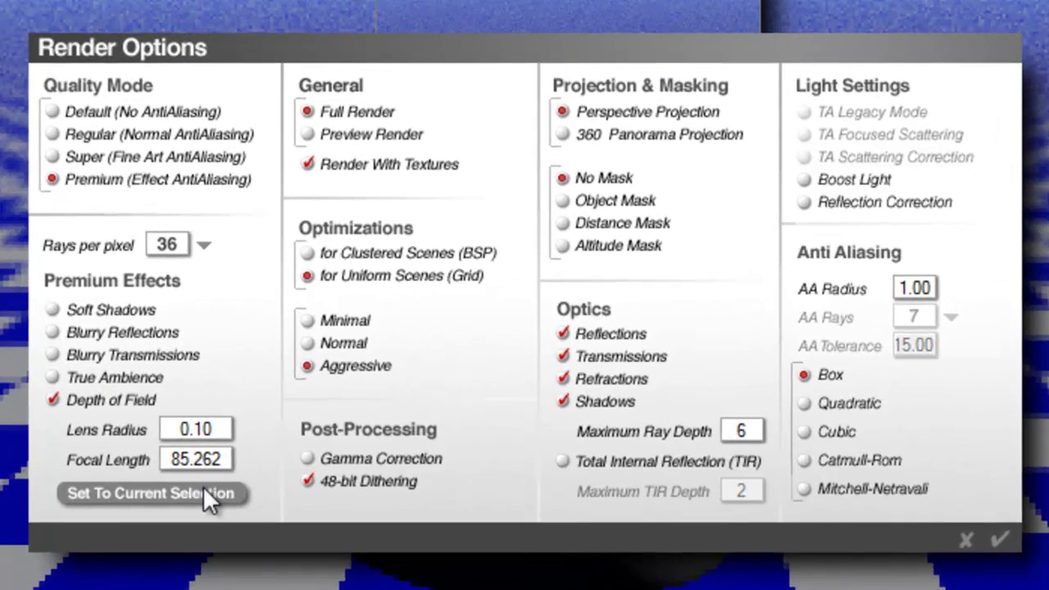
pyautogui.click(114, 493)
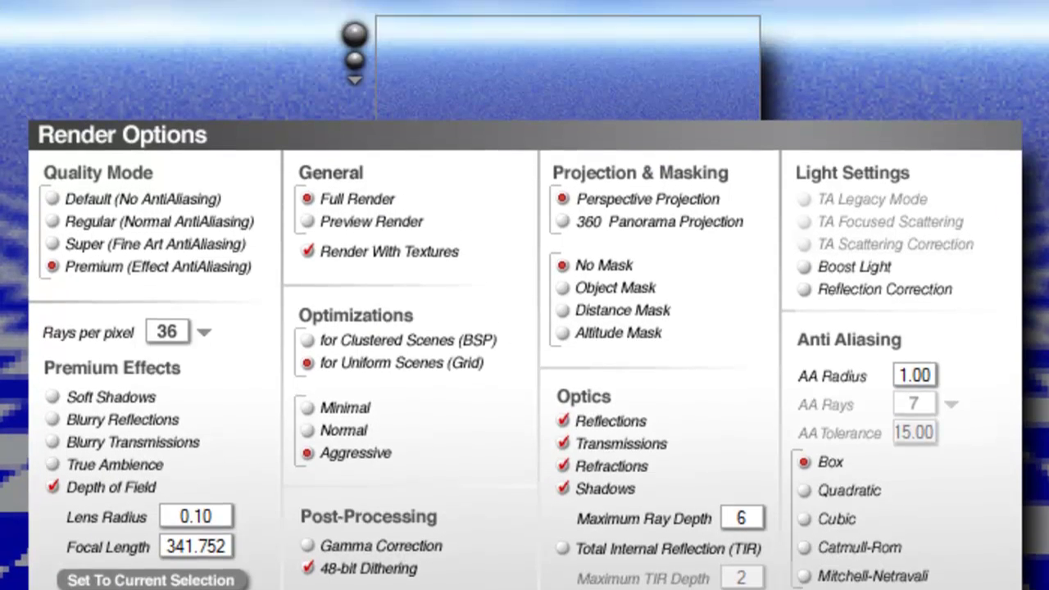
pyautogui.press('Return')
pyautogui.click(355, 33)
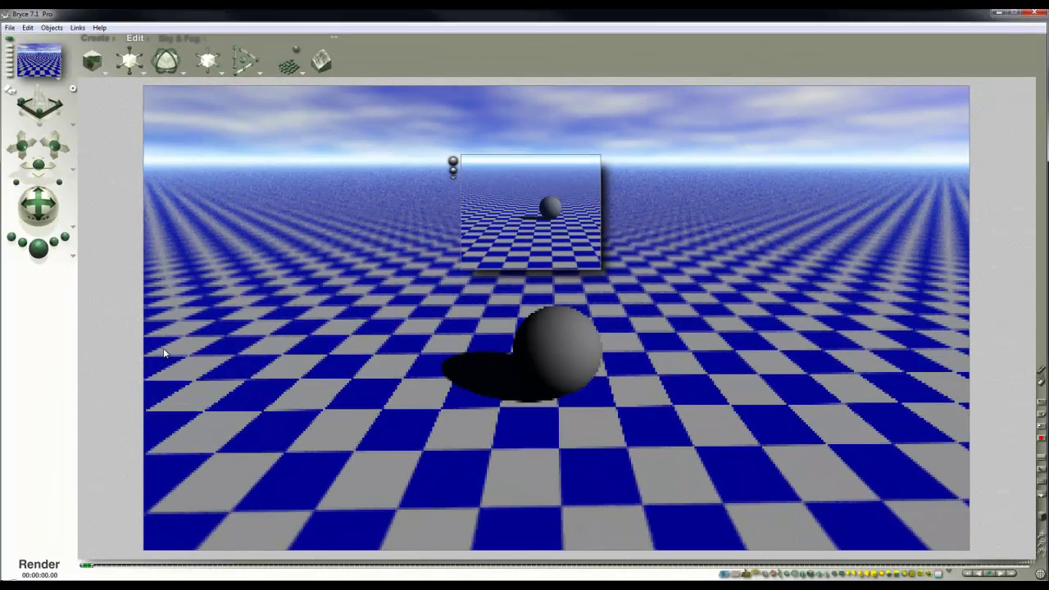
pyautogui.hotkey('ctrl', 'r')
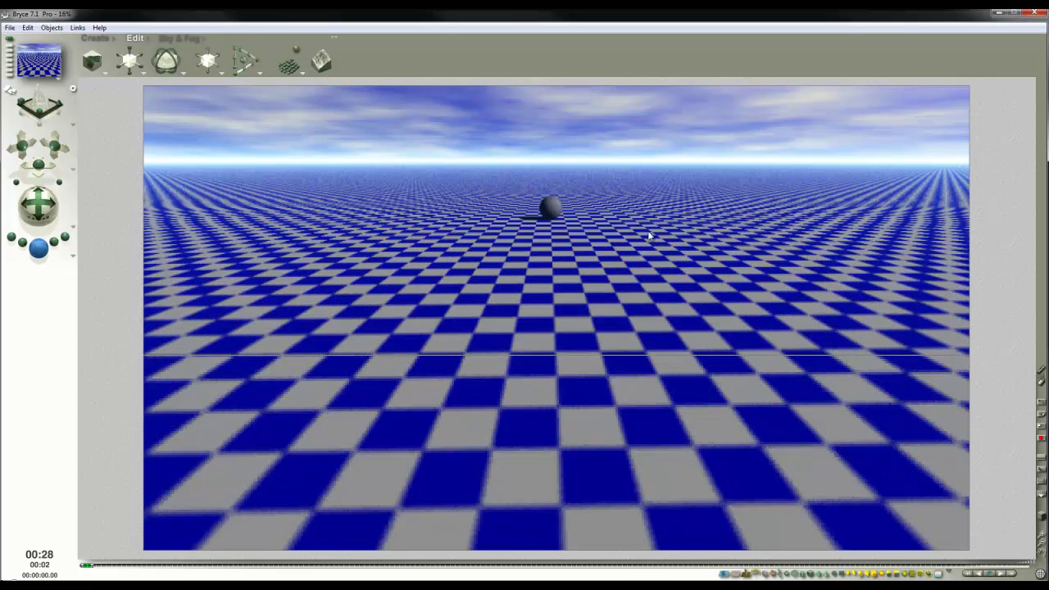
pyautogui.click(453, 356)
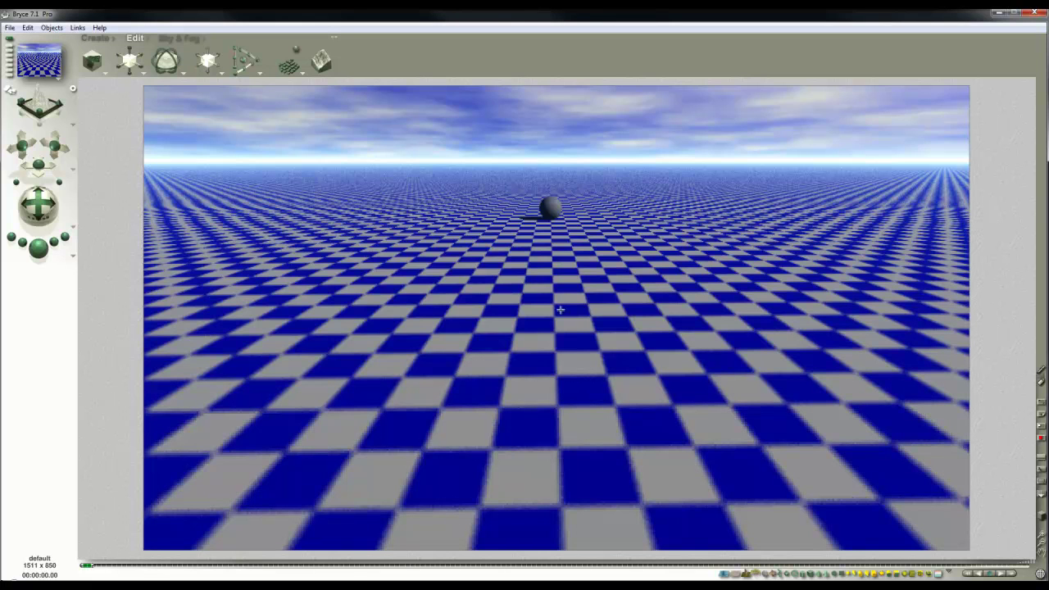
# Step: Add a cube to the scene and move it to the plane's left side
pyautogui.press('2')
pyautogui.press('1')
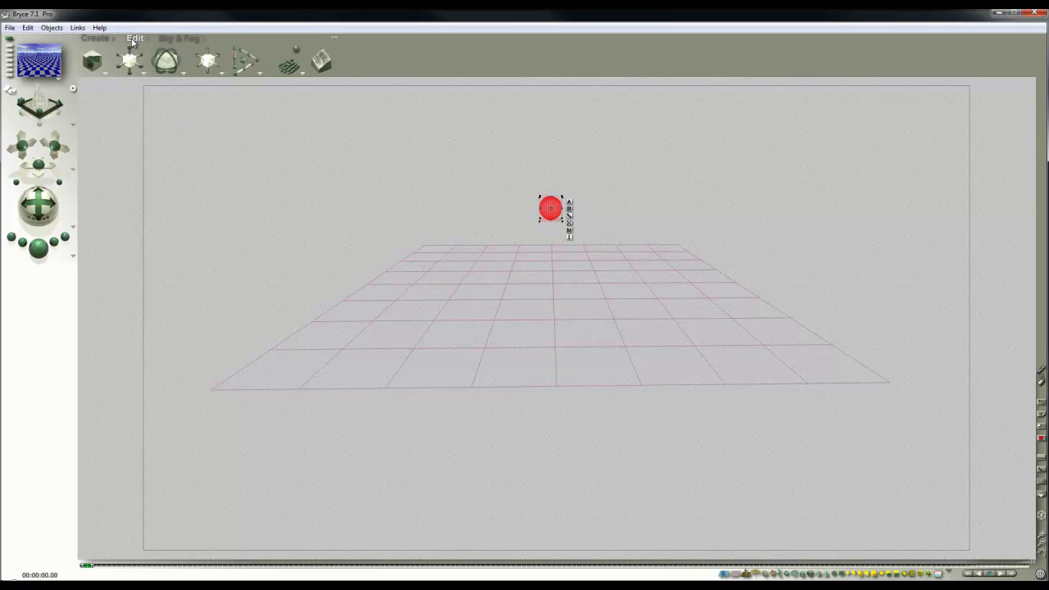
pyautogui.click(101, 38)
pyautogui.click(233, 60)
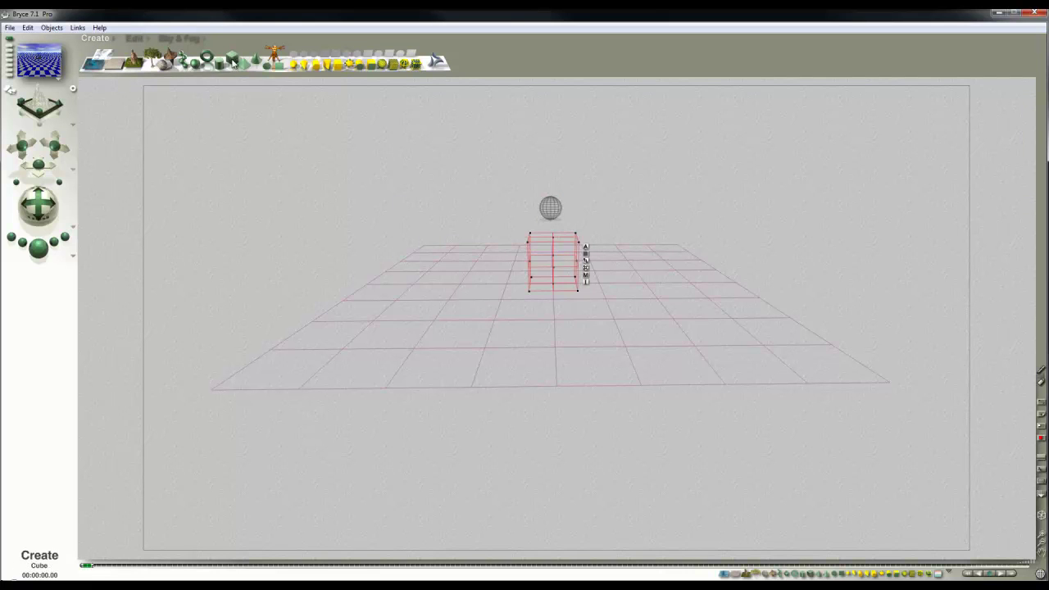
pyautogui.moveTo(556, 264); pyautogui.dragTo(381, 227)
pyautogui.click(423, 291)
# Step: Stretch the cube into a long bar running from the plane's front edge past its back edge, and render the scene
pyautogui.press('2')
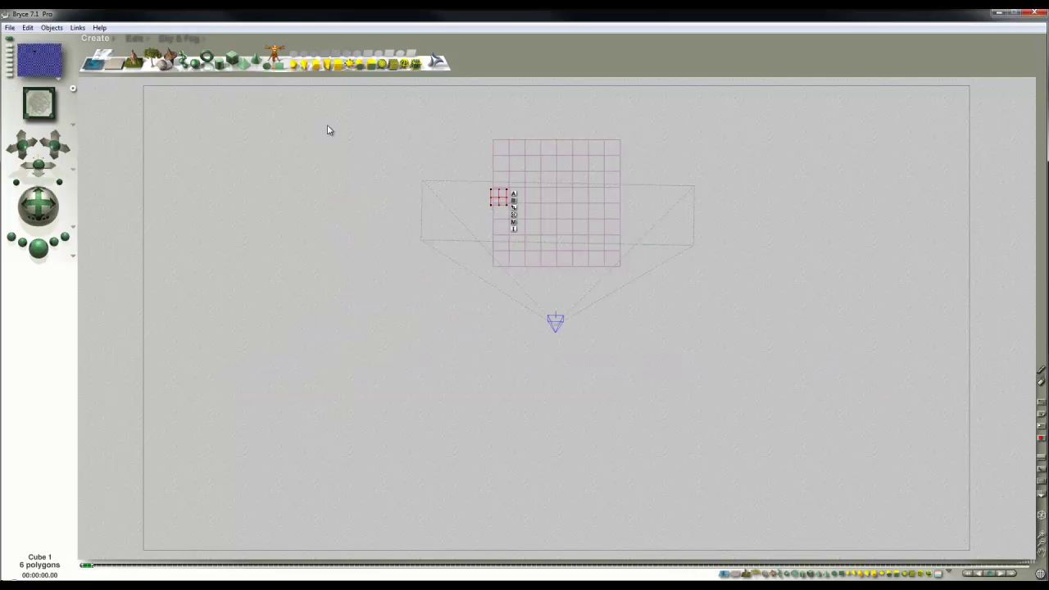
pyautogui.moveTo(499, 190); pyautogui.dragTo(605, 175)
pyautogui.press('1')
pyautogui.moveTo(351, 285); pyautogui.dragTo(394, 255)
pyautogui.click(487, 271)
pyautogui.click(48, 256)
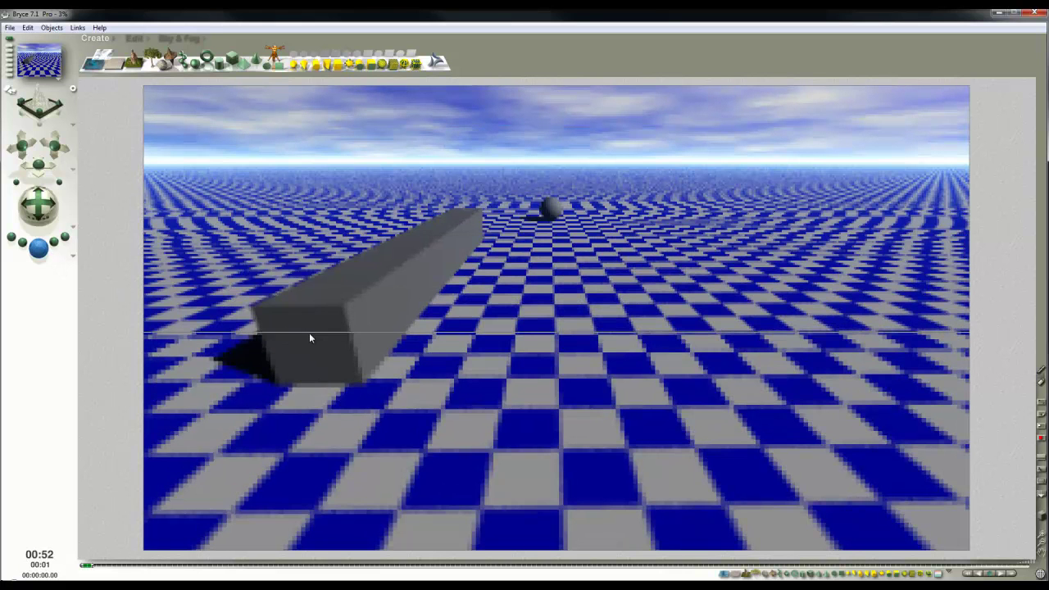
pyautogui.click(417, 260)
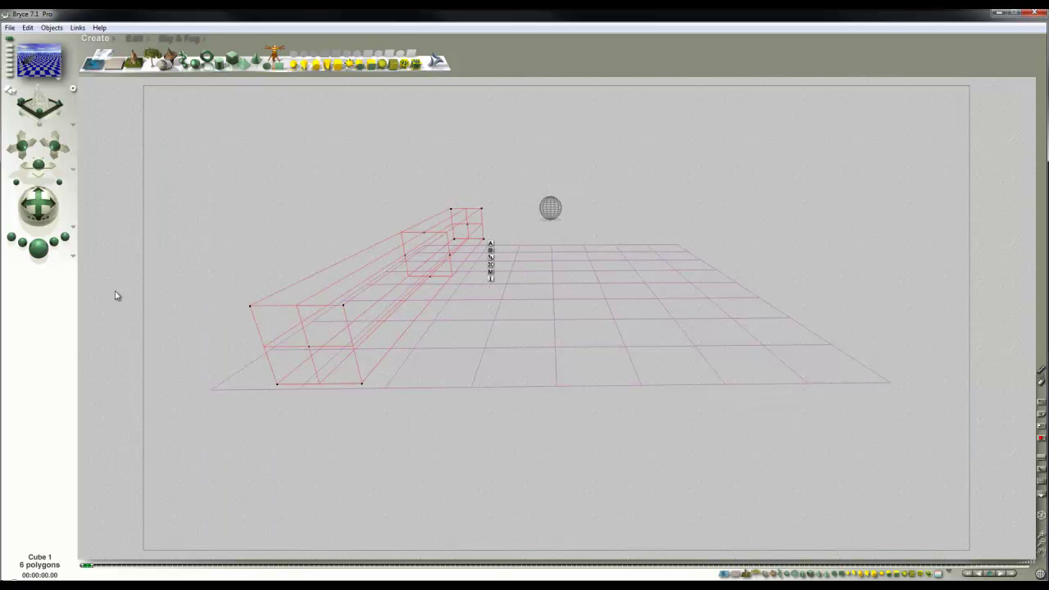
# Step: Set the lens radius to 0.5 and the focal length to the selected bar, and render the scene
pyautogui.click(72, 255)
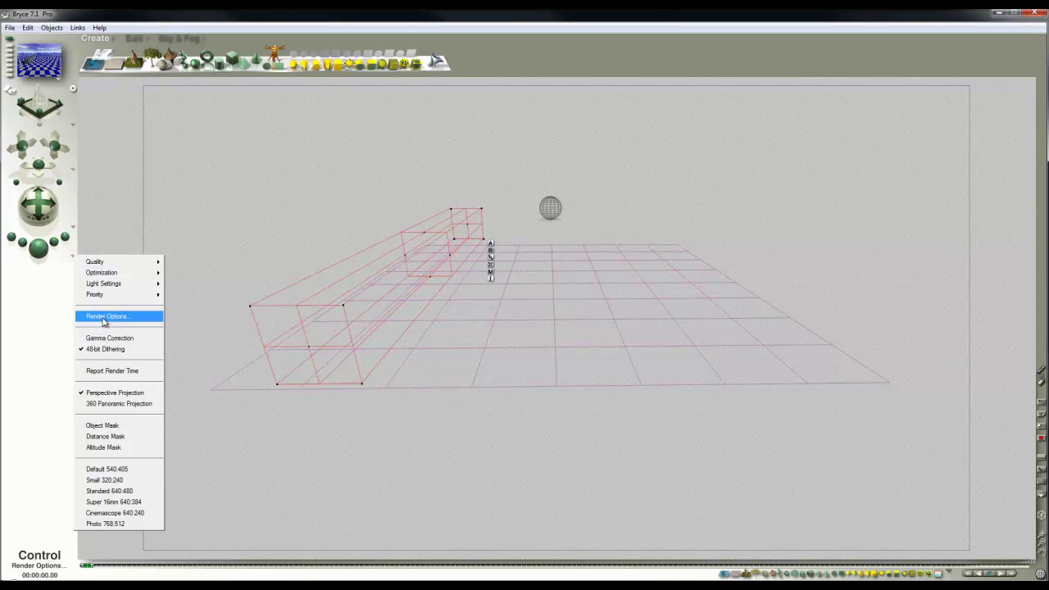
pyautogui.click(103, 318)
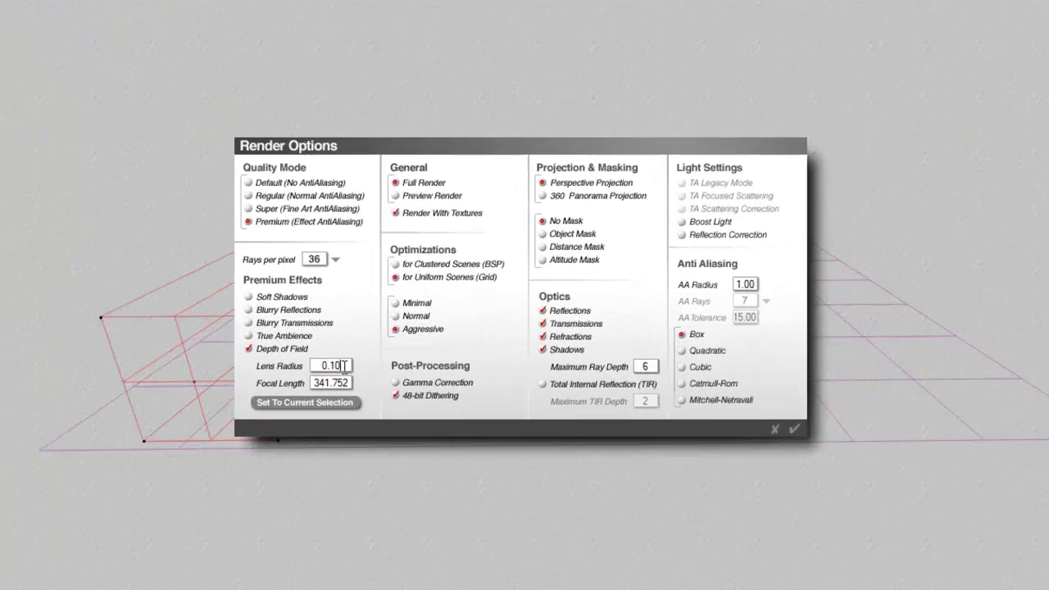
pyautogui.moveTo(402, 337); pyautogui.dragTo(395, 337)
pyautogui.write('5')
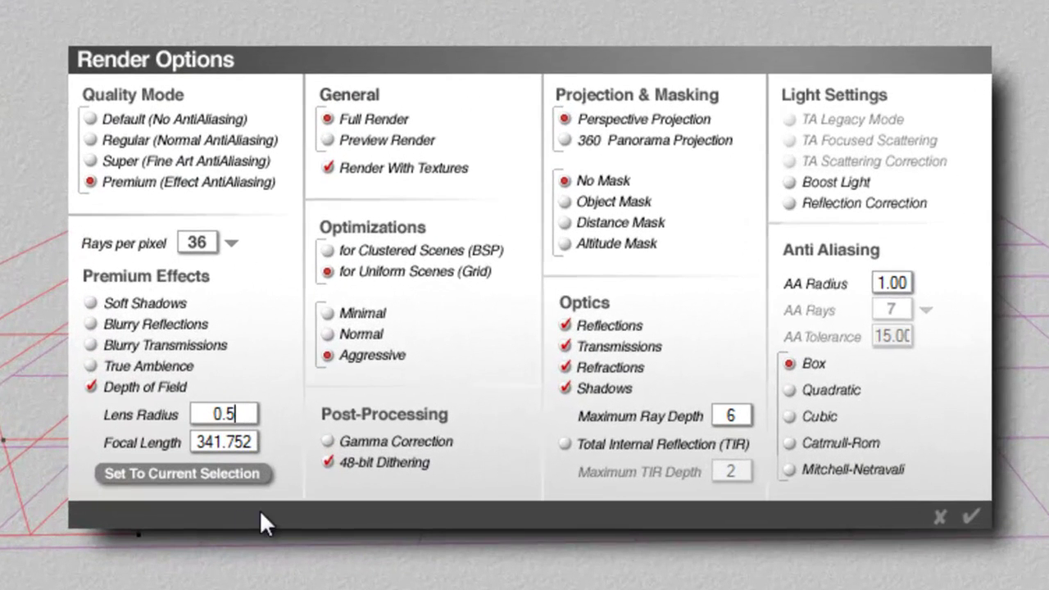
pyautogui.click(223, 476)
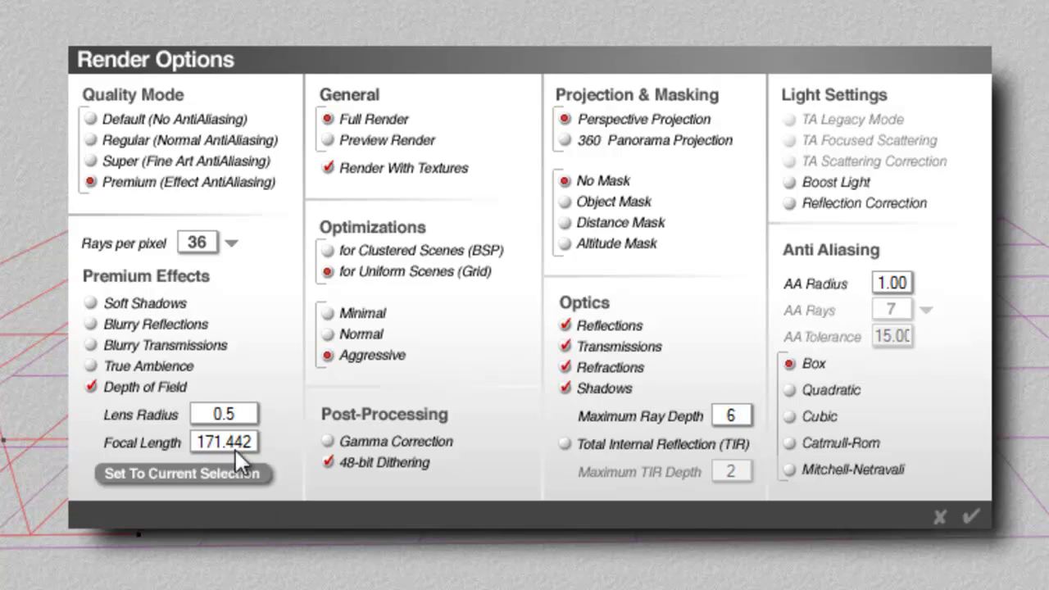
pyautogui.click(971, 517)
pyautogui.click(15, 248)
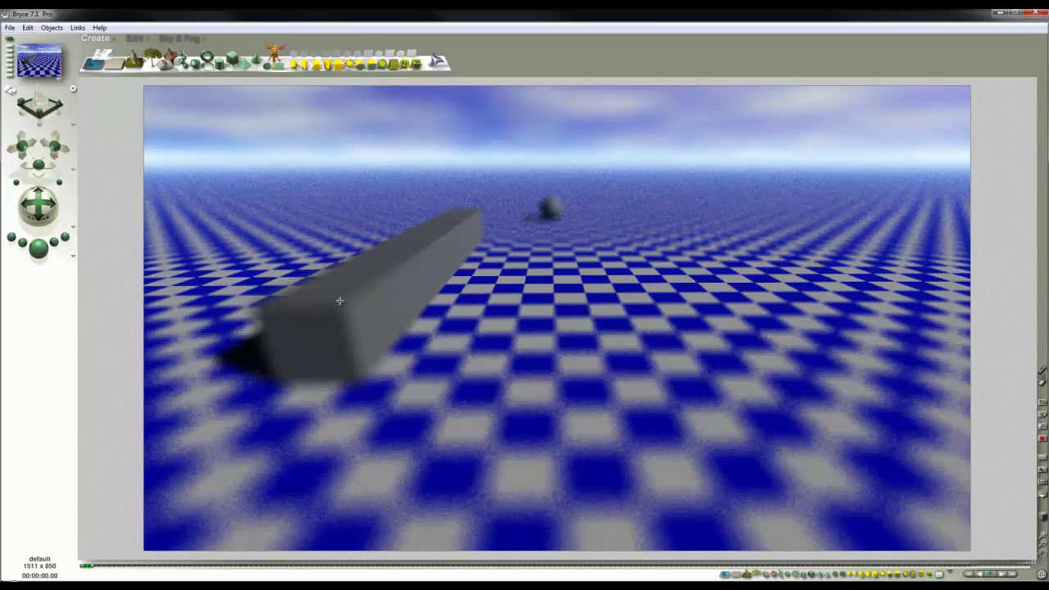
# Step: Select the sphere and move it to the front end of the bar, using the overhead view
pyautogui.click(494, 308)
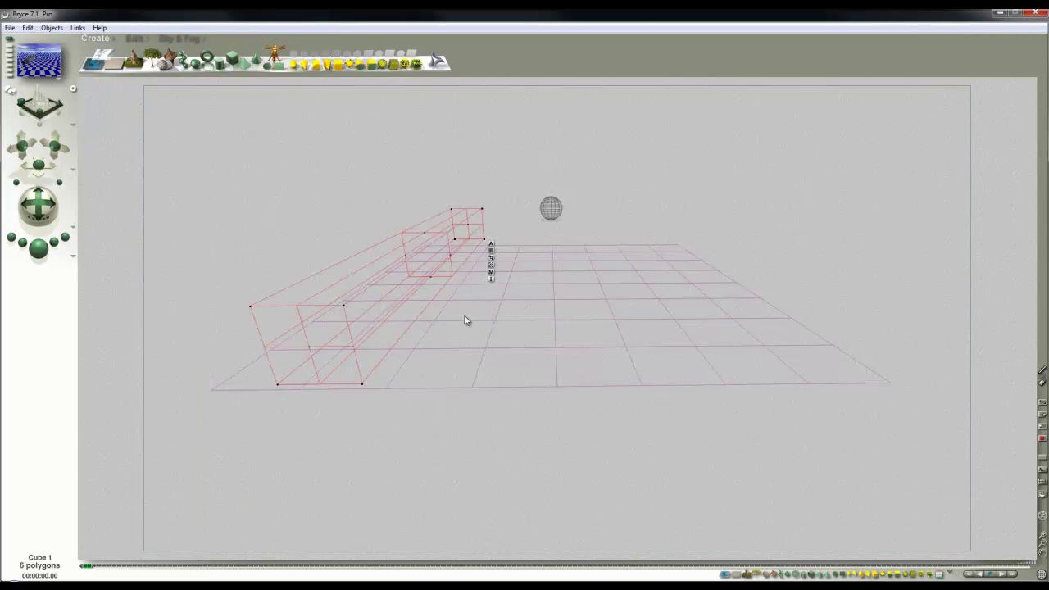
pyautogui.rightClick(553, 210)
pyautogui.click(569, 216)
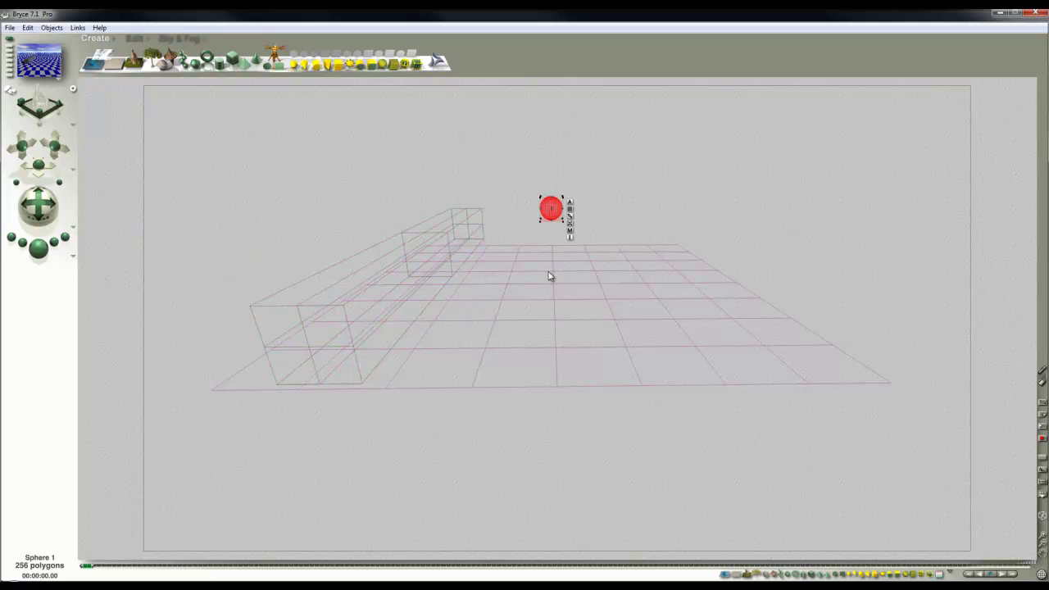
pyautogui.press('2')
pyautogui.click(135, 38)
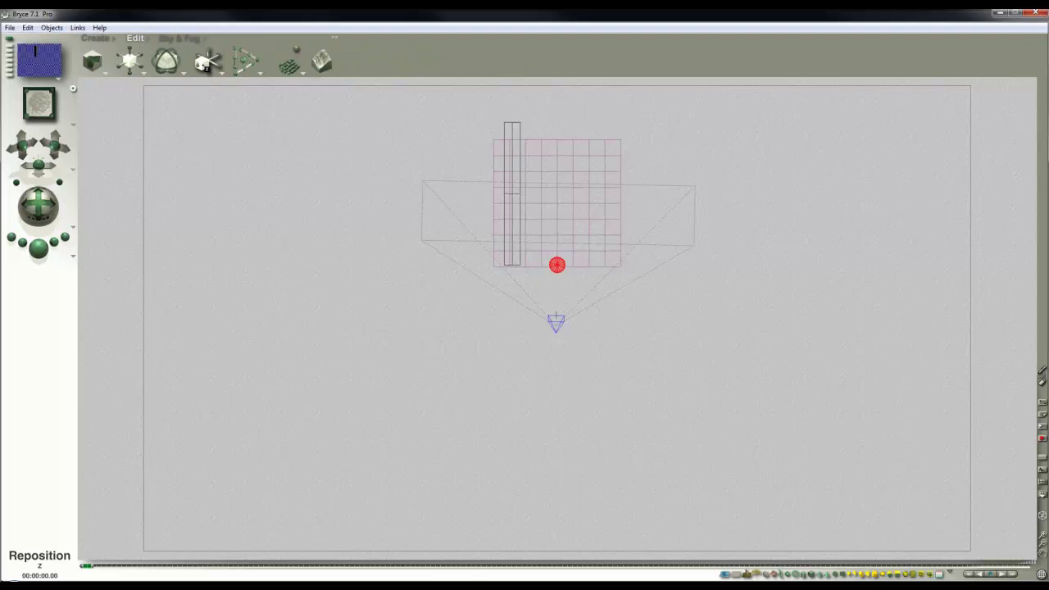
pyautogui.moveTo(218, 63); pyautogui.dragTo(182, 63)
pyautogui.press('1')
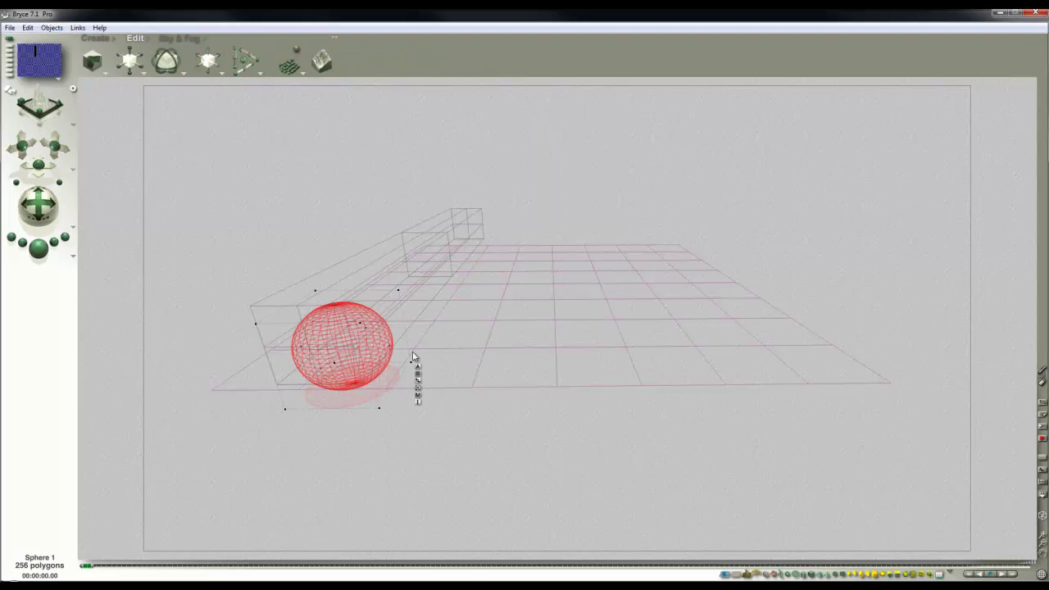
# Step: Set the depth of field focal length to the sphere at the bar's front end
pyautogui.click(74, 260)
pyautogui.click(119, 317)
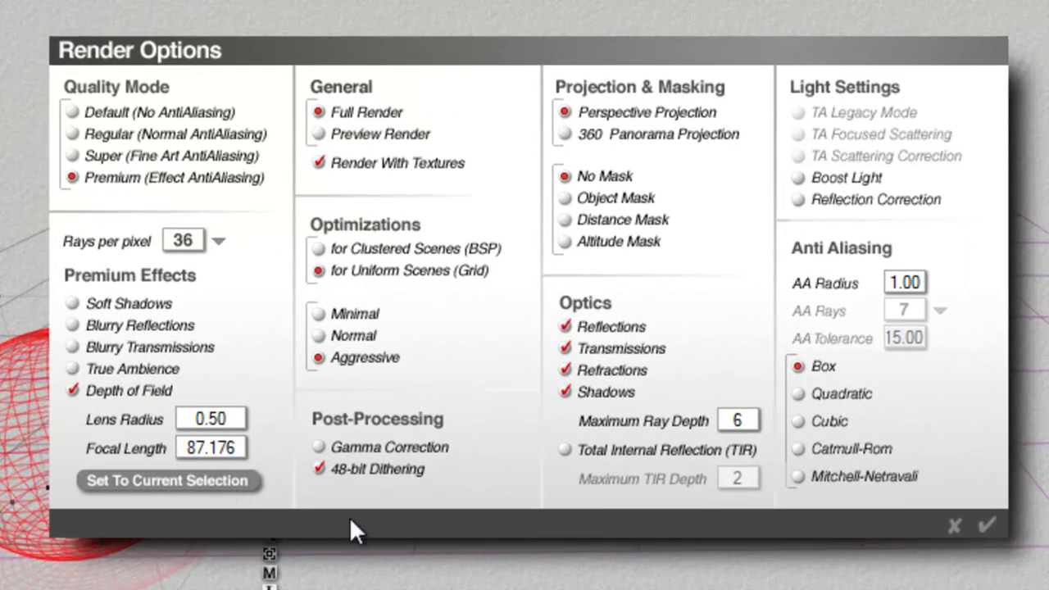
pyautogui.click(989, 525)
# Step: Set the sphere's attributes to Hidden and render the scene
pyautogui.click(269, 498)
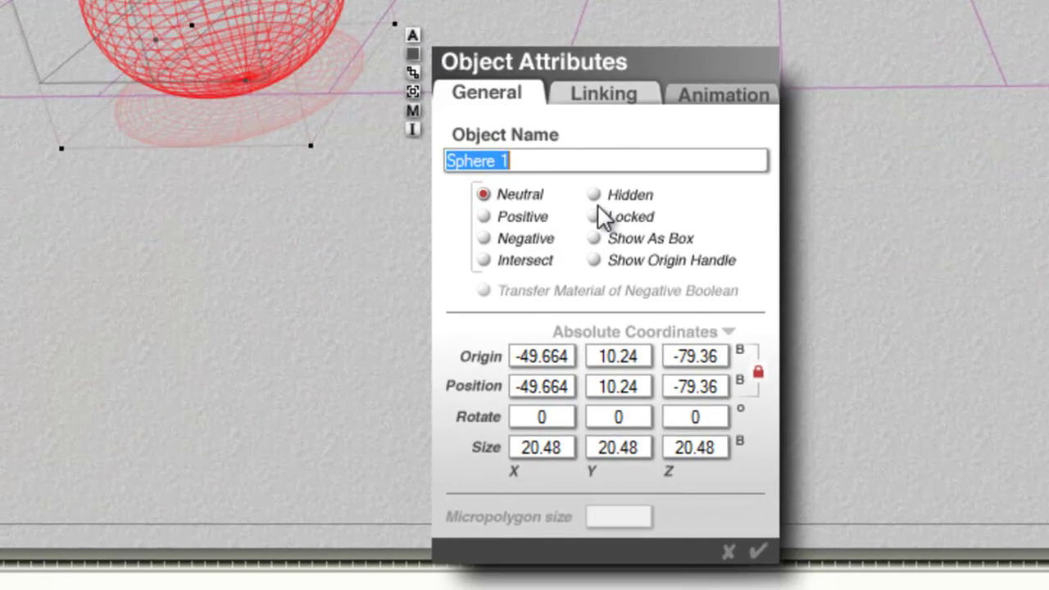
pyautogui.click(594, 195)
pyautogui.click(758, 551)
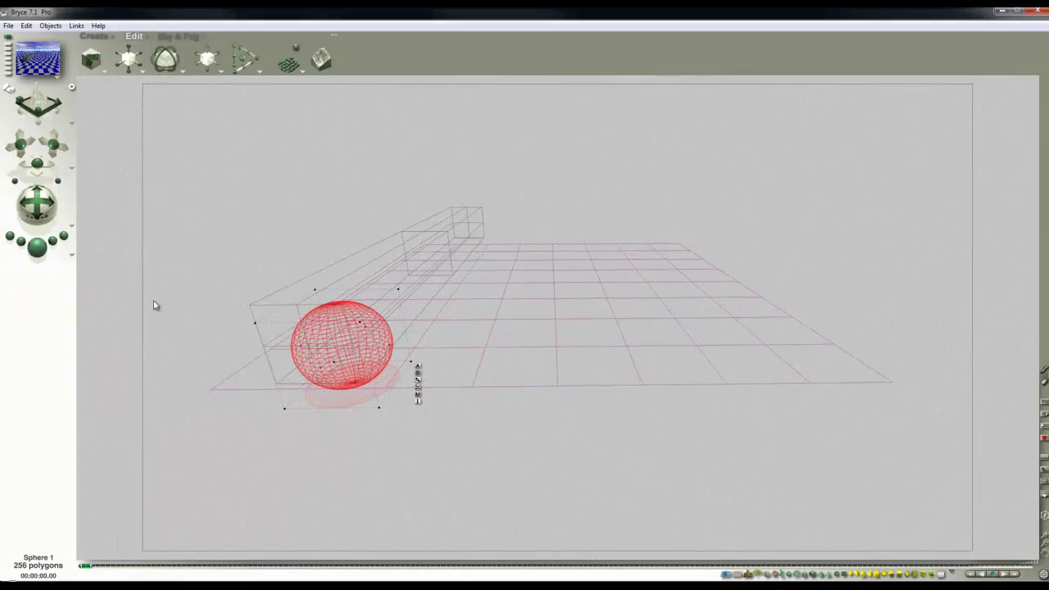
pyautogui.click(37, 246)
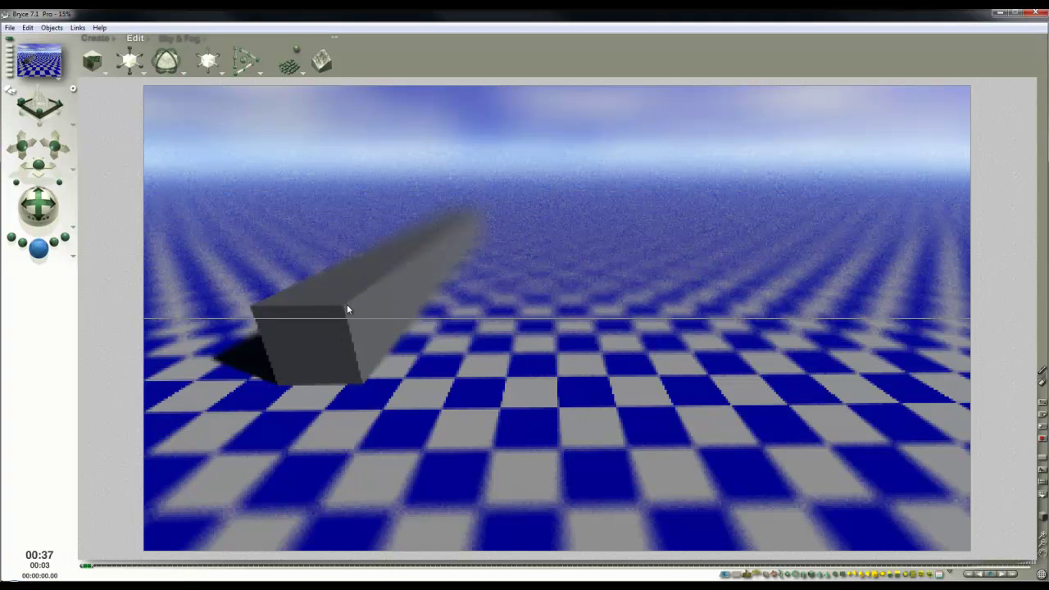
pyautogui.click(347, 309)
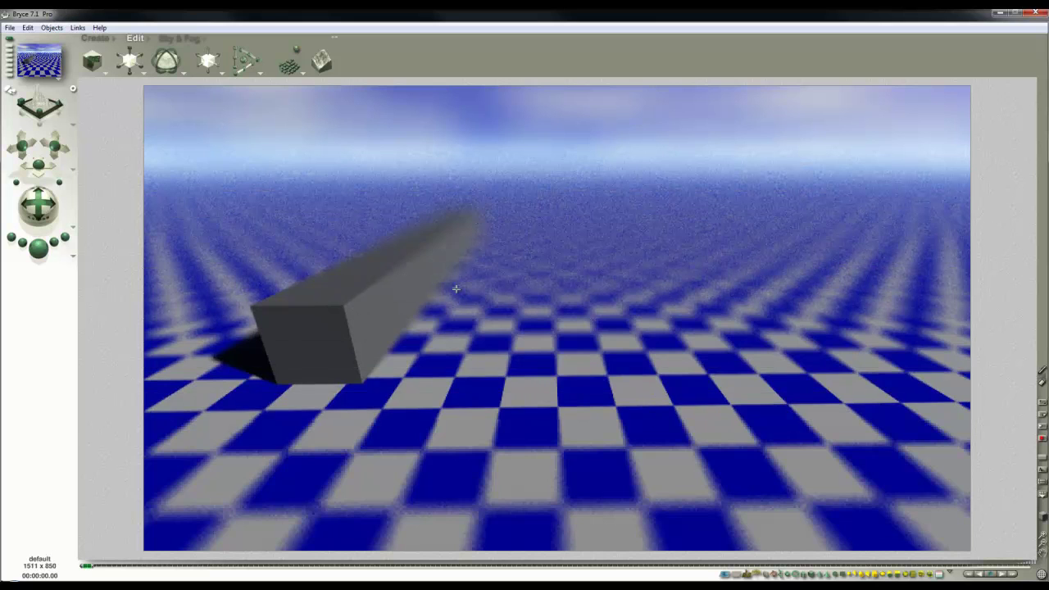
# Step: Move the hidden sphere along Z to the far end of the bar, working from the overhead view
pyautogui.press('2')
pyautogui.moveTo(216, 60); pyautogui.dragTo(221, 62)
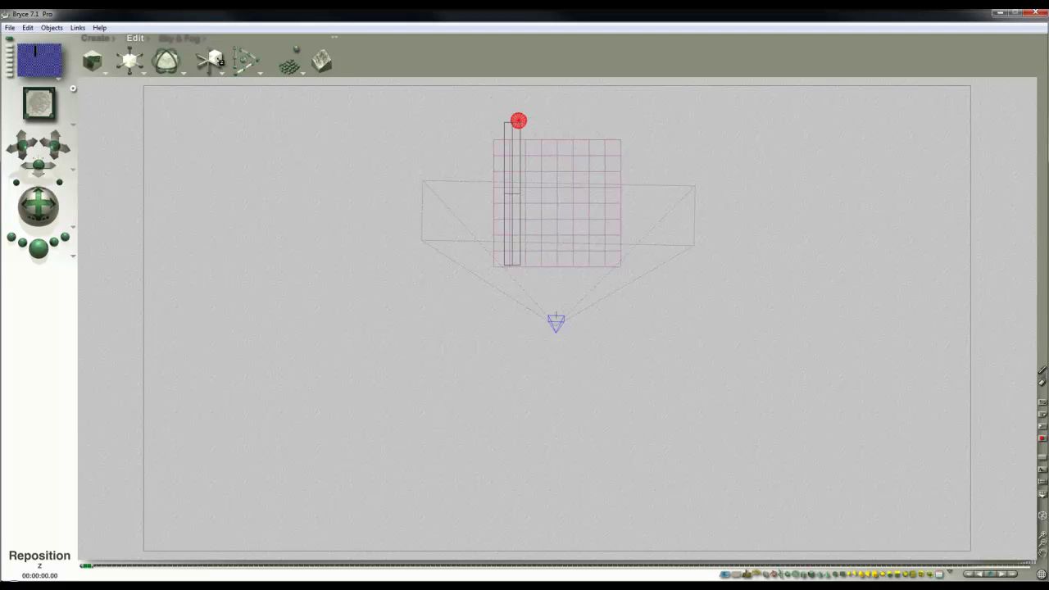
pyautogui.press('1')
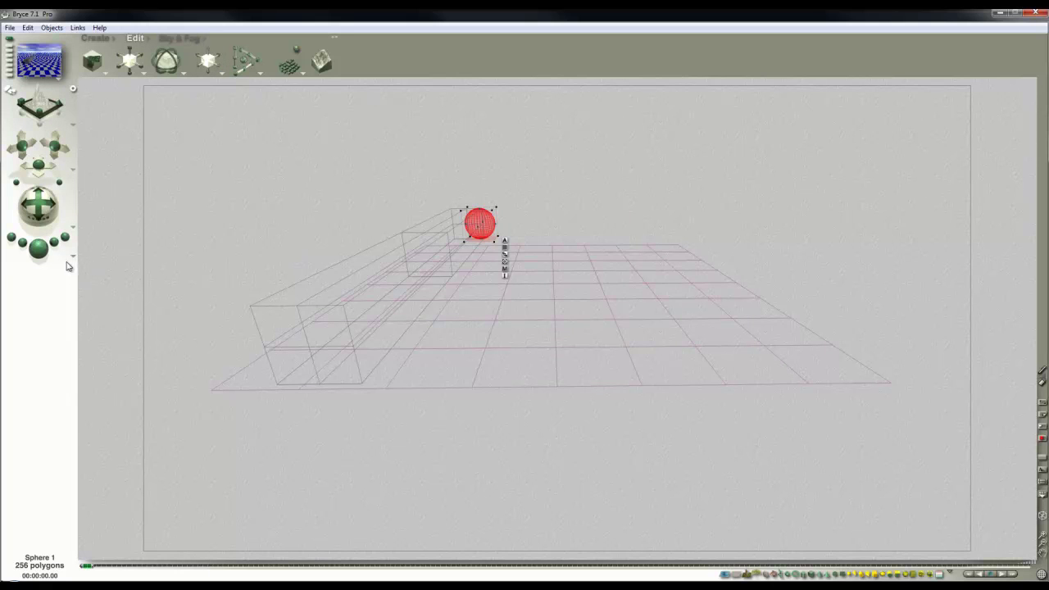
# Step: Set the depth of field focal length to the sphere at the bar's far end and render the scene
pyautogui.click(73, 257)
pyautogui.click(104, 318)
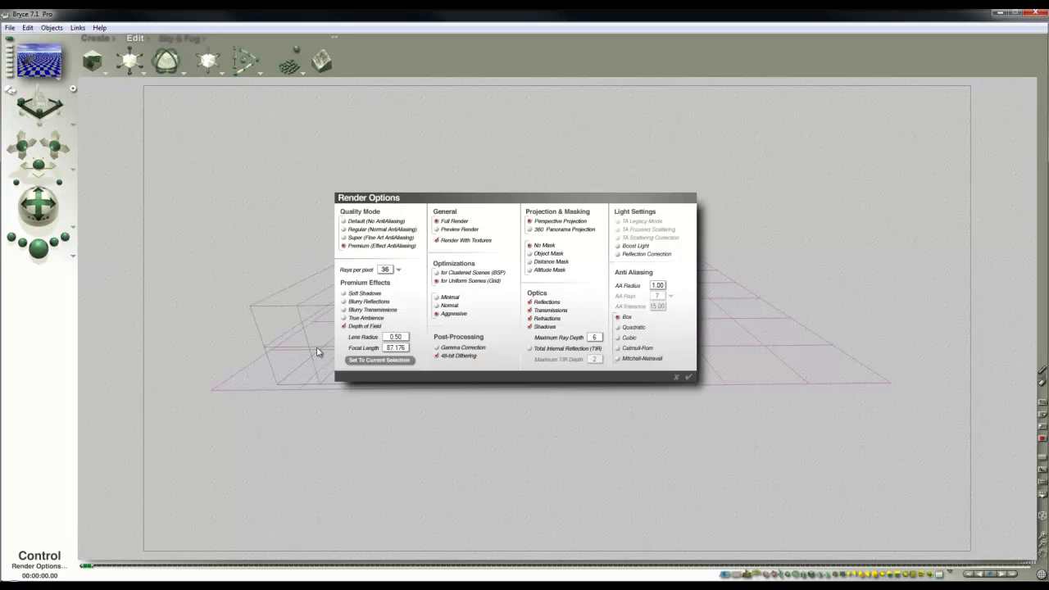
pyautogui.click(382, 360)
pyautogui.click(690, 380)
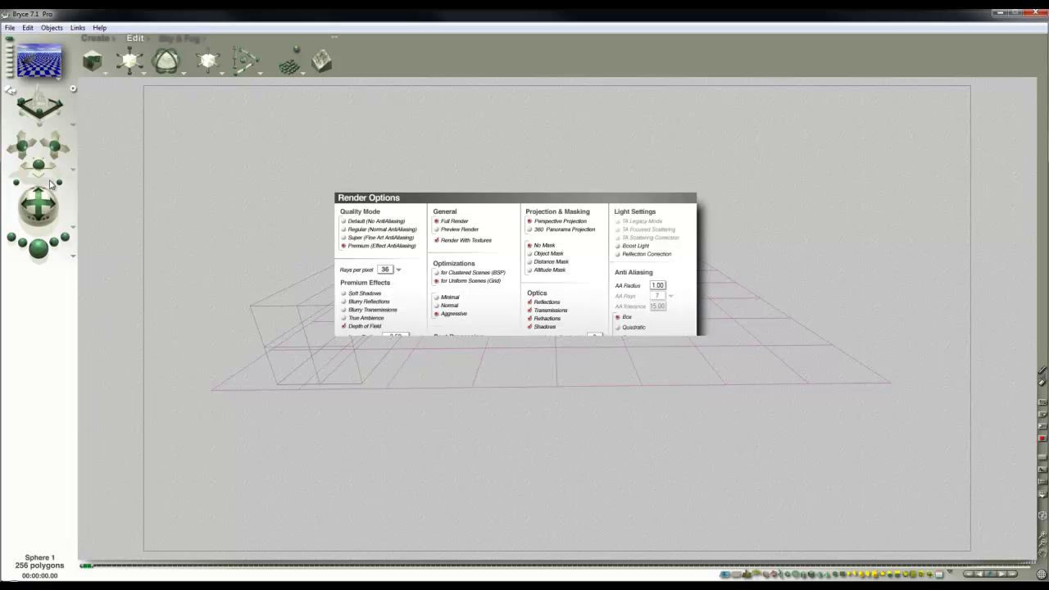
pyautogui.click(49, 251)
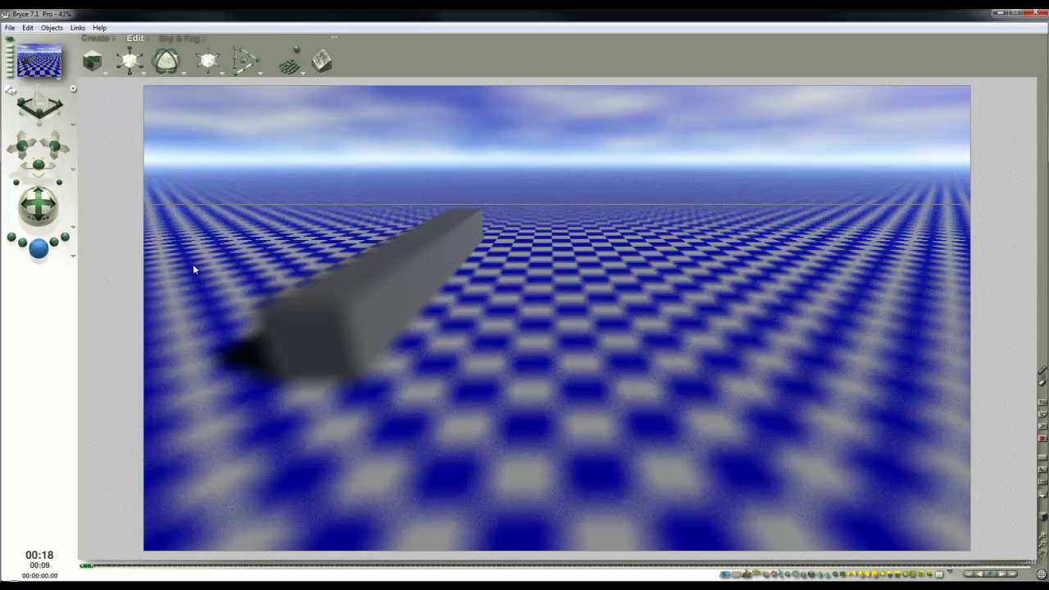
pyautogui.click(76, 260)
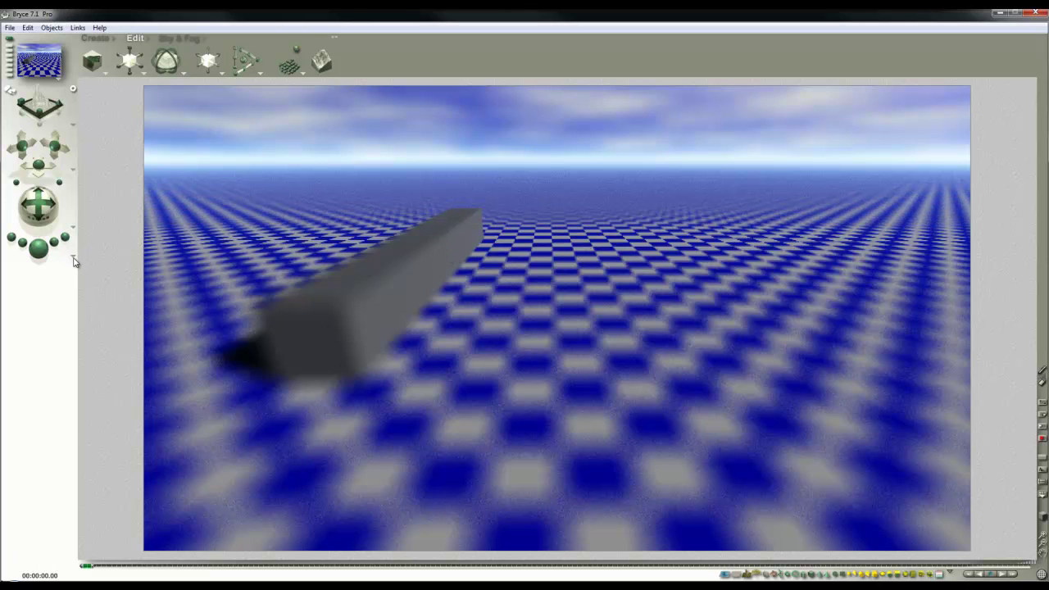
pyautogui.click(73, 259)
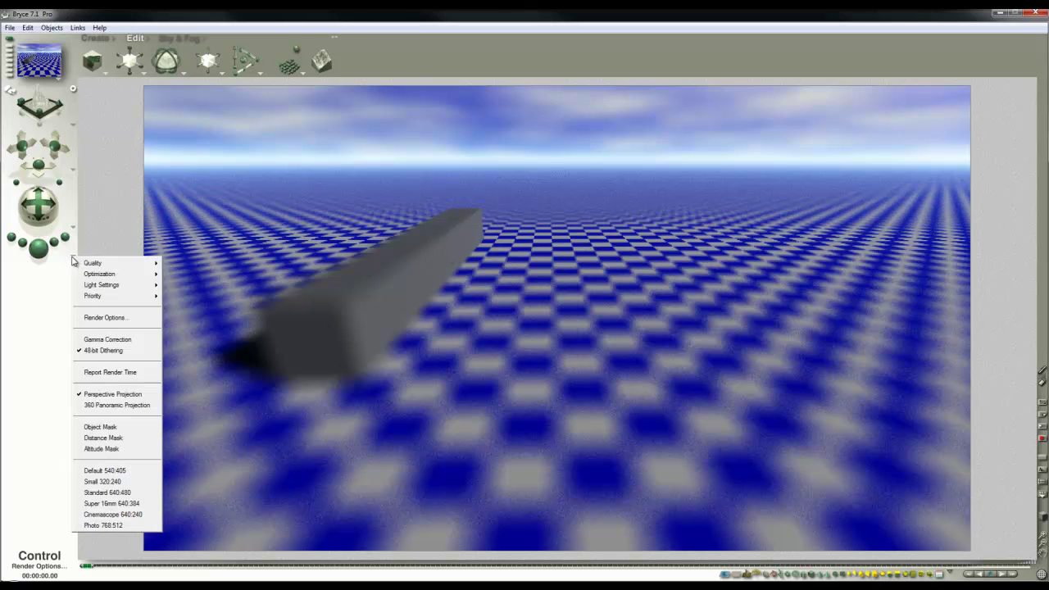
pyautogui.click(116, 206)
# Step: Set the camera's X rotation to 0, working from the side view, and render the scene from the camera view
pyautogui.click(460, 312)
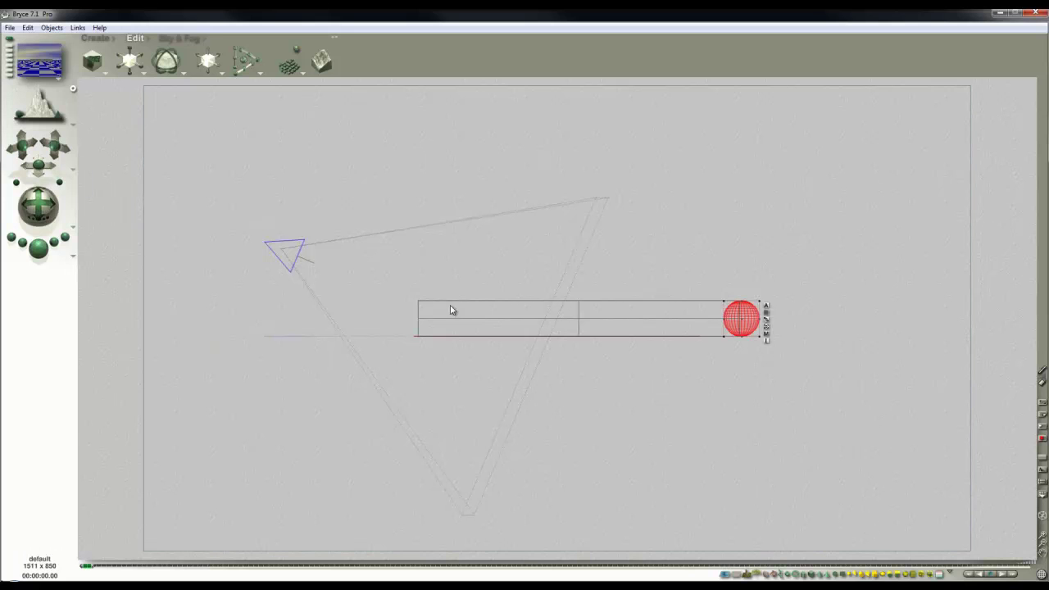
pyautogui.click(289, 248)
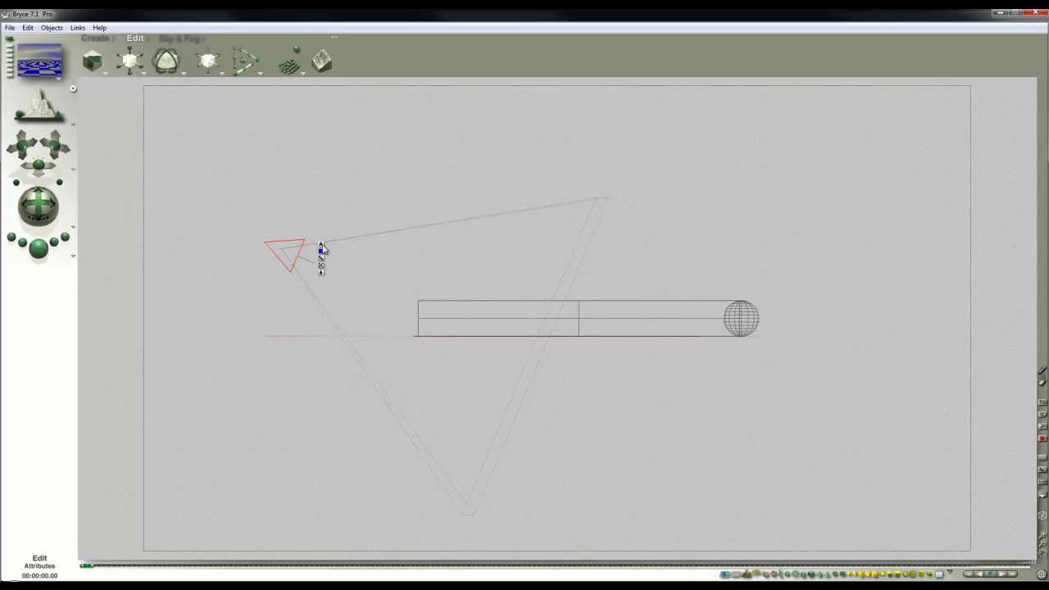
pyautogui.click(320, 247)
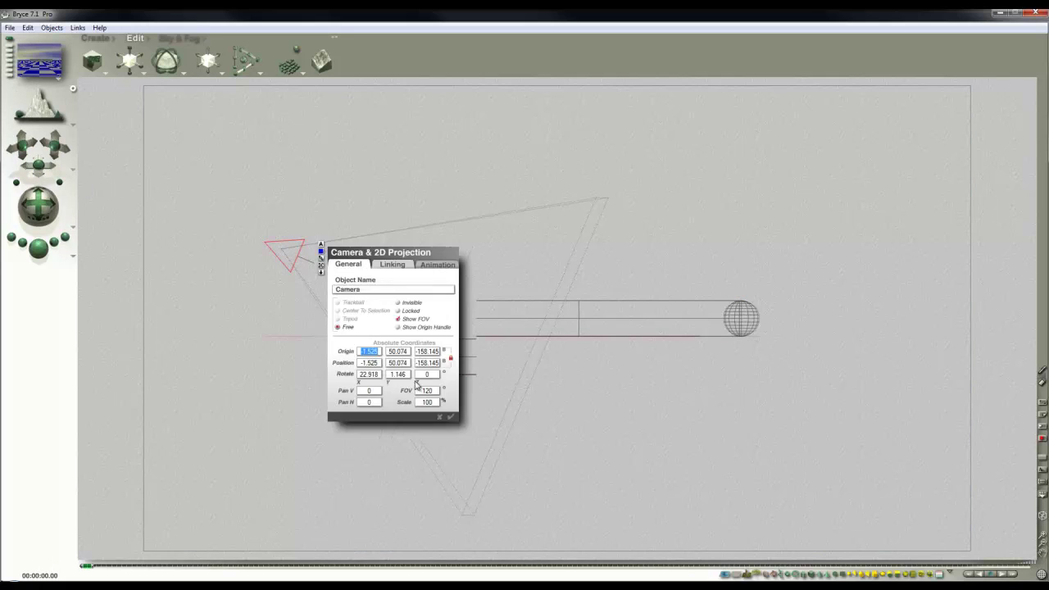
pyautogui.click(379, 374)
pyautogui.write('0')
pyautogui.click(451, 417)
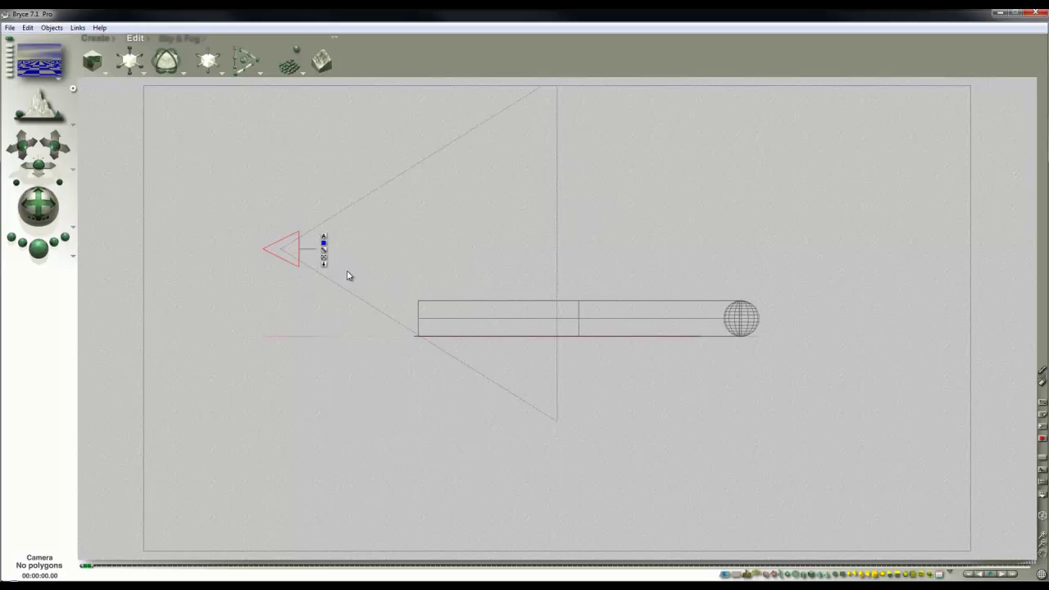
pyautogui.press('1')
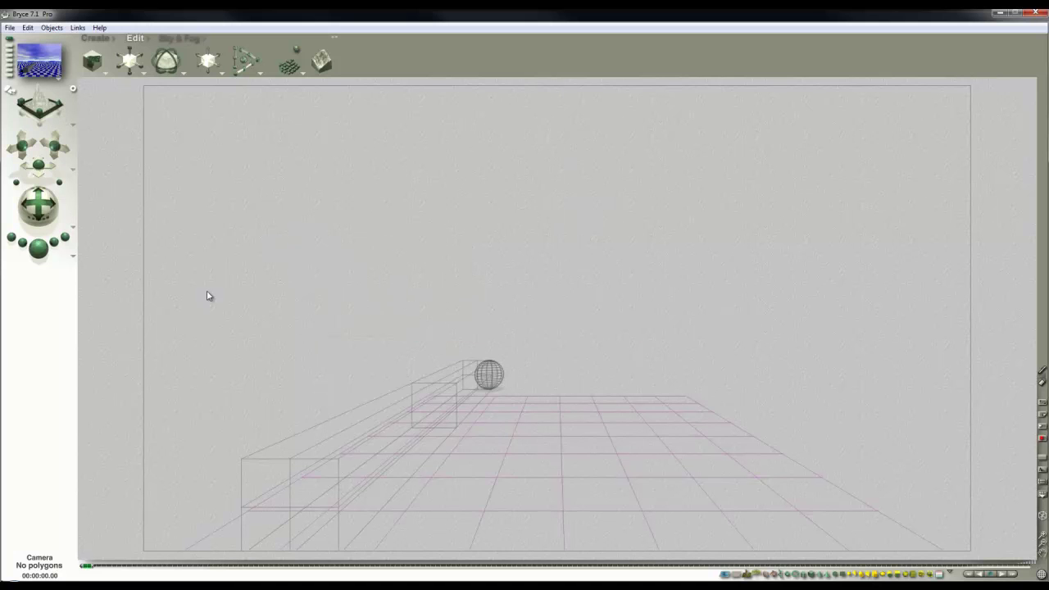
pyautogui.click(45, 254)
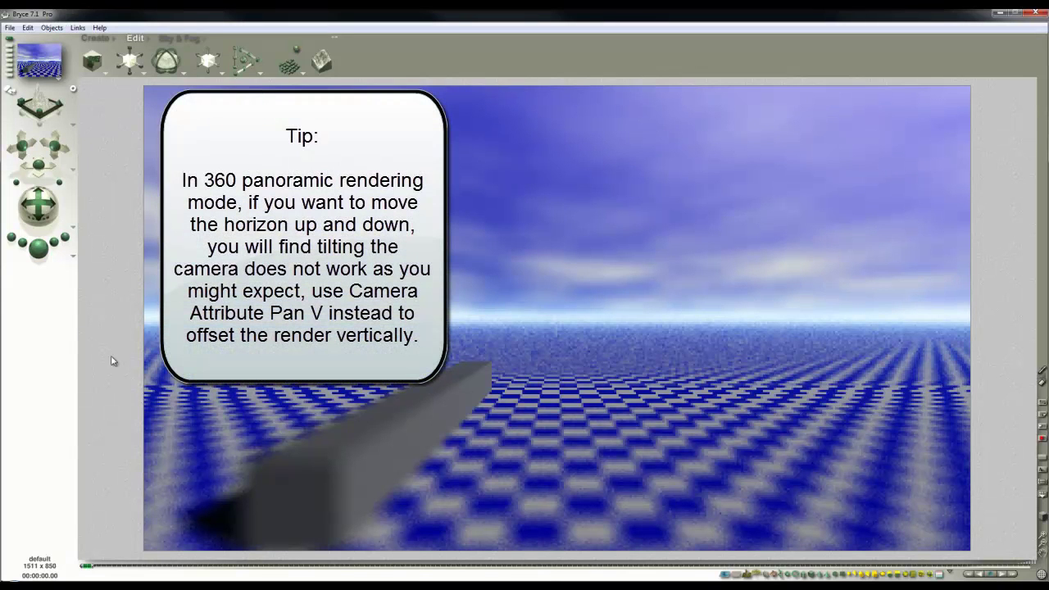
# Step: Switch the render projection to 360 Panoramic Projection and render the scene
pyautogui.click(73, 259)
pyautogui.click(106, 407)
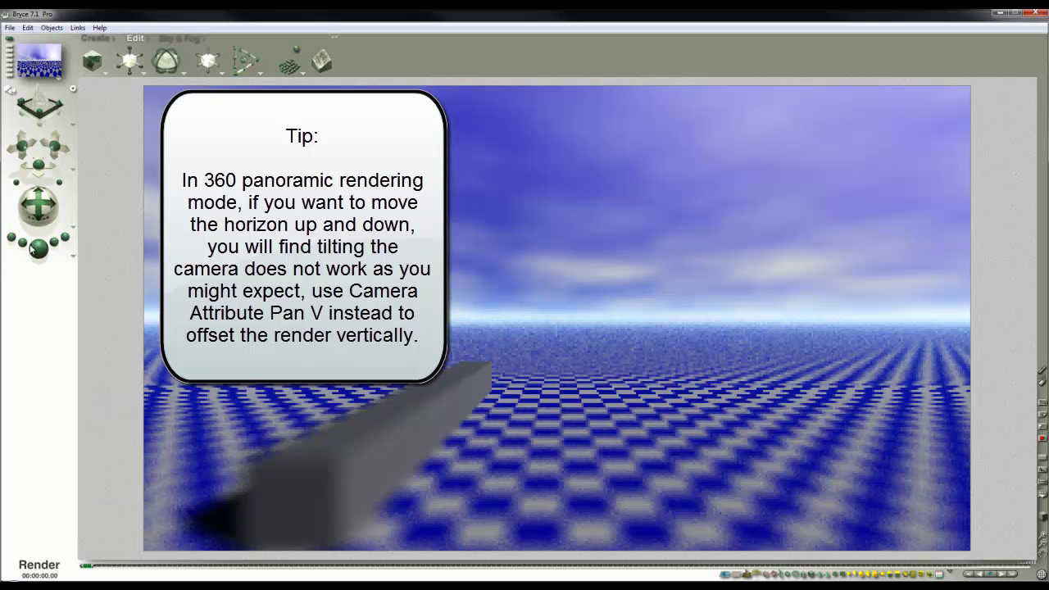
pyautogui.click(38, 248)
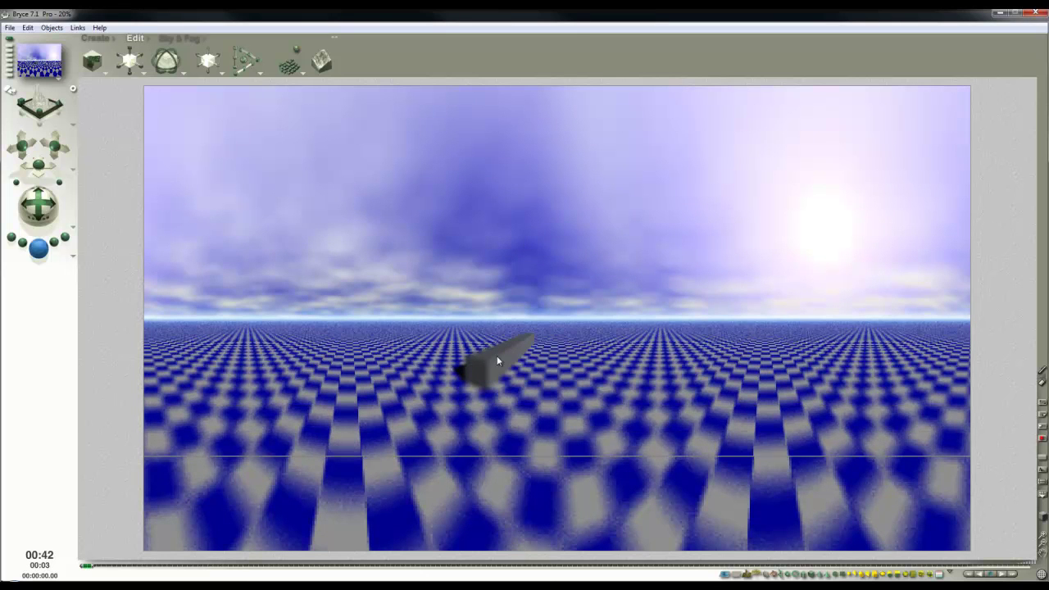
# Step: Move the hidden sphere along Z back to the bar's front end, working from the overhead view
pyautogui.click(564, 250)
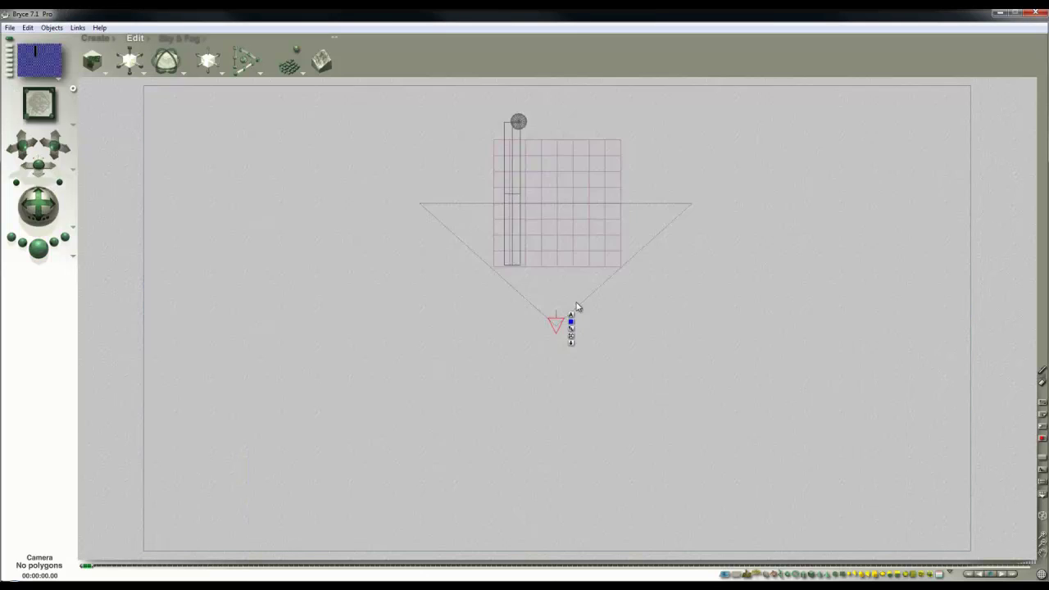
pyautogui.keyDown('ctrl'); pyautogui.click(522, 122); pyautogui.keyUp('ctrl')
pyautogui.click(535, 126)
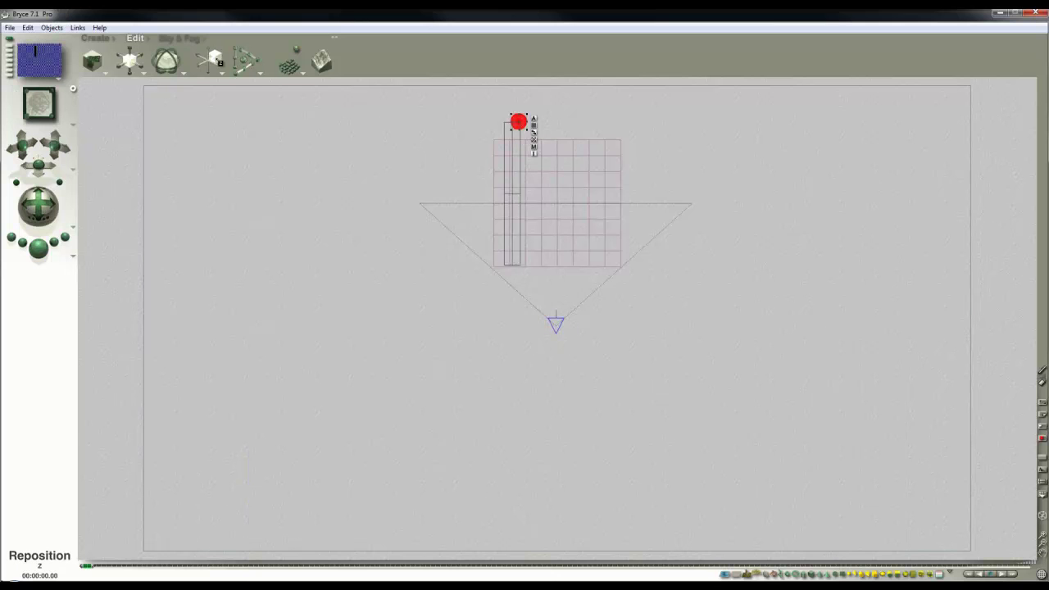
pyautogui.moveTo(518, 121); pyautogui.dragTo(519, 261)
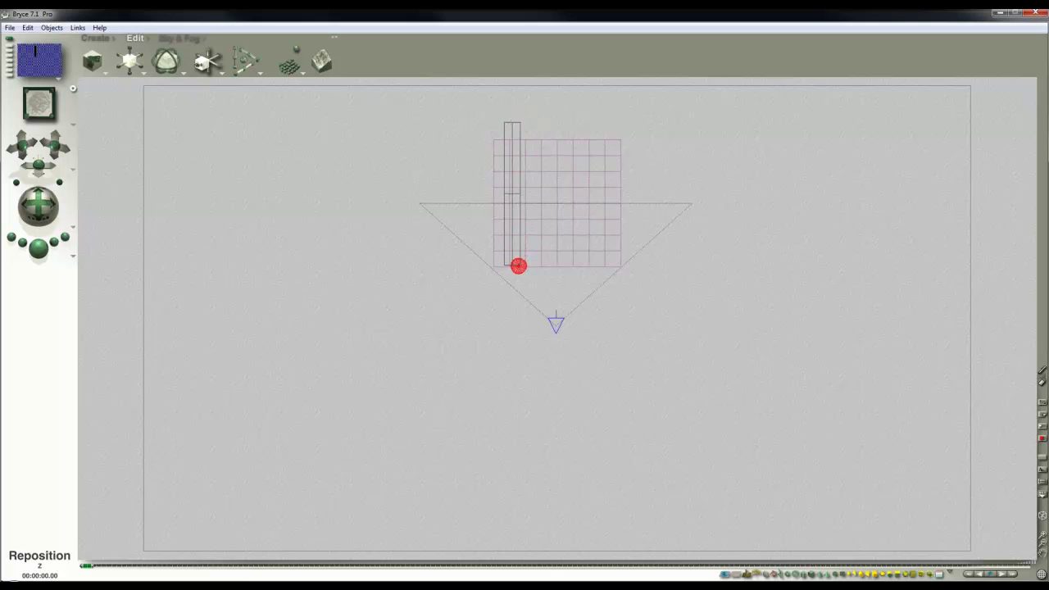
# Step: Set the depth of field focal length to the selected sphere at the bar's front end and render the panorama
pyautogui.press('1')
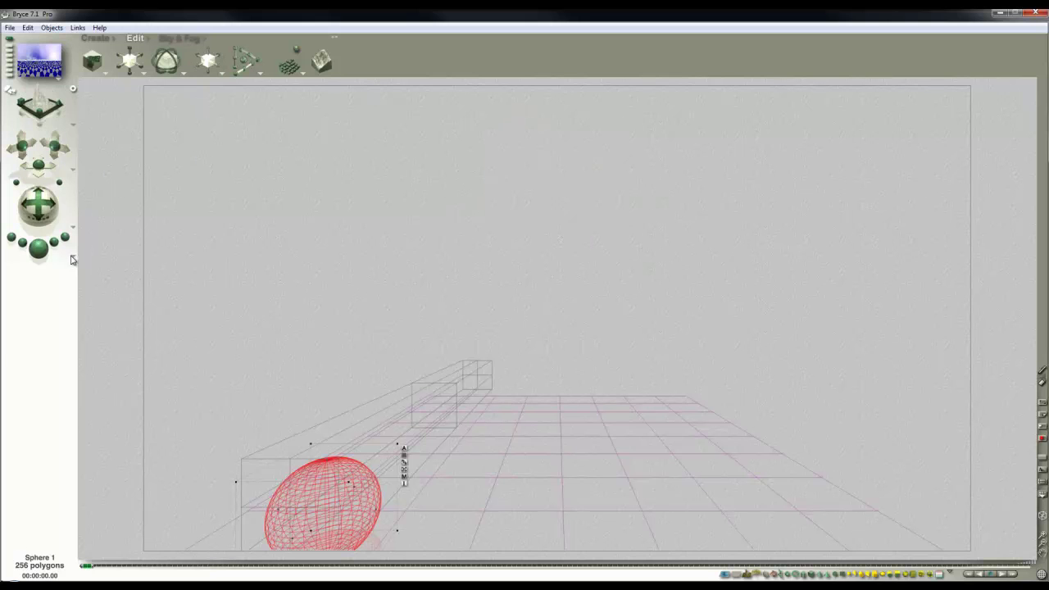
pyautogui.click(74, 256)
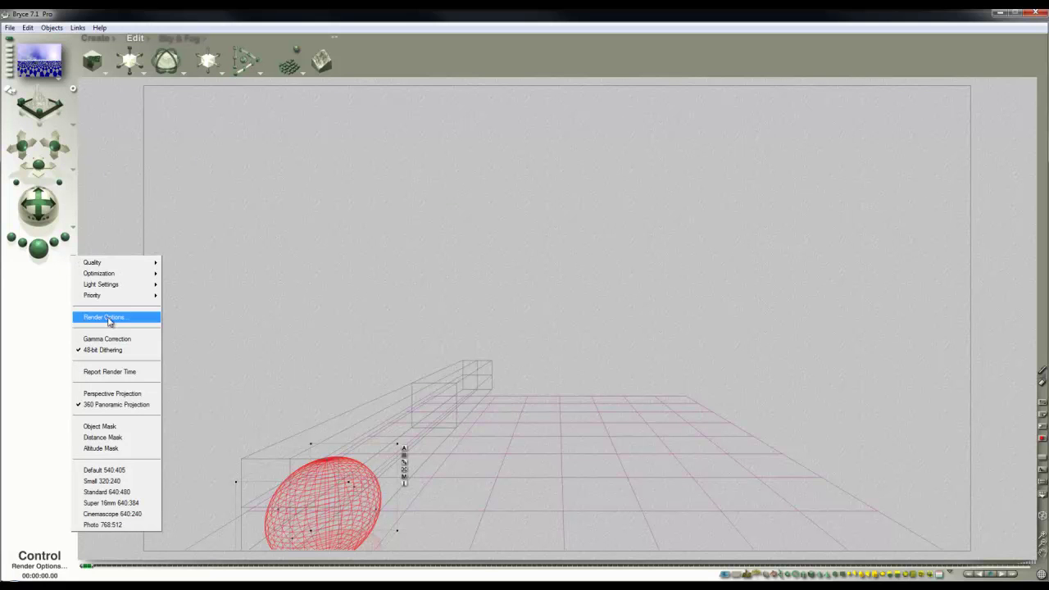
pyautogui.click(110, 320)
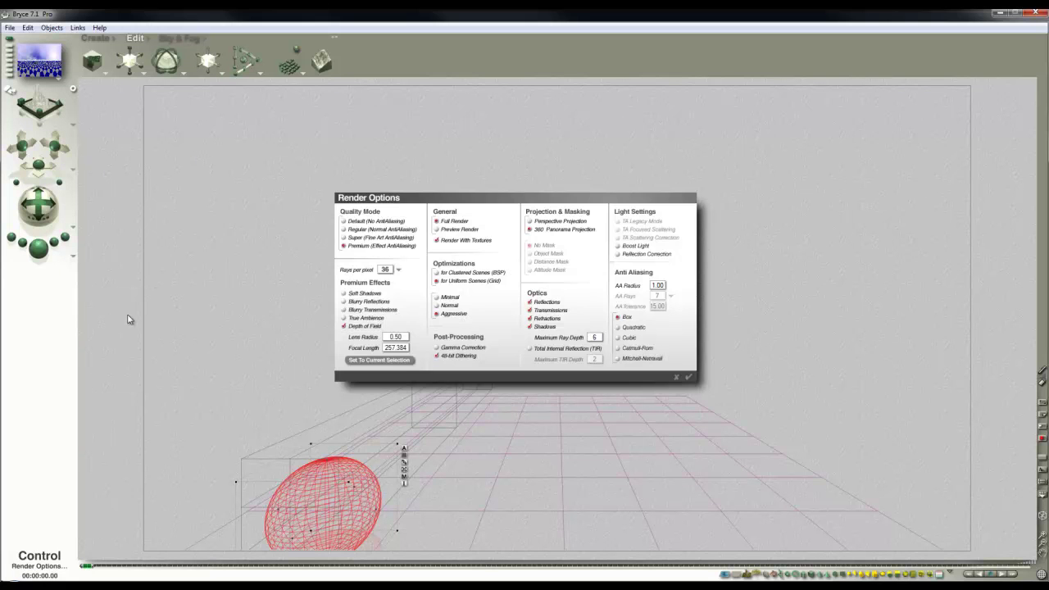
pyautogui.click(688, 378)
pyautogui.click(48, 254)
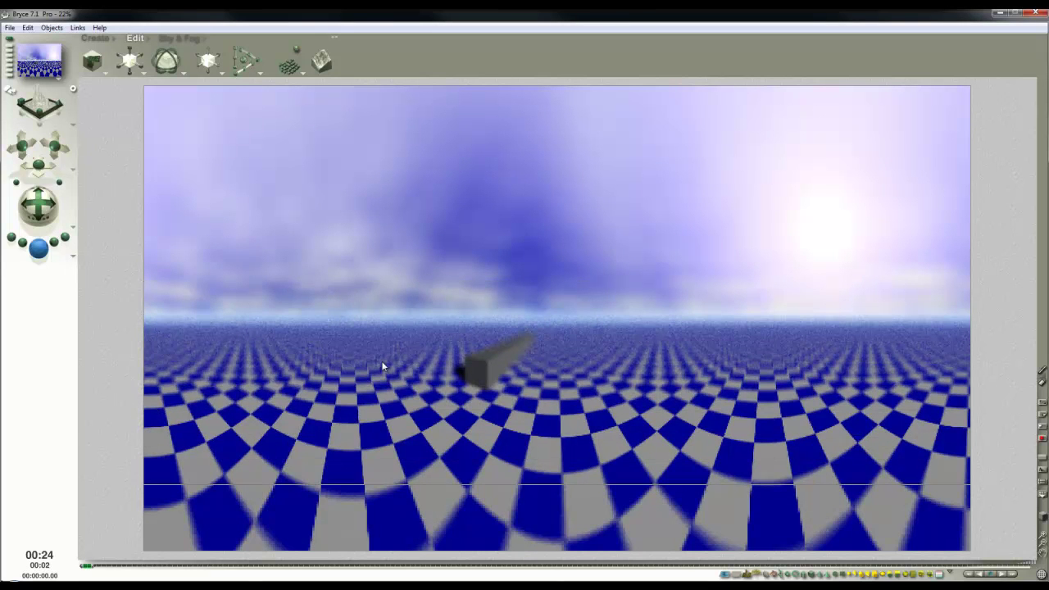
pyautogui.click(423, 377)
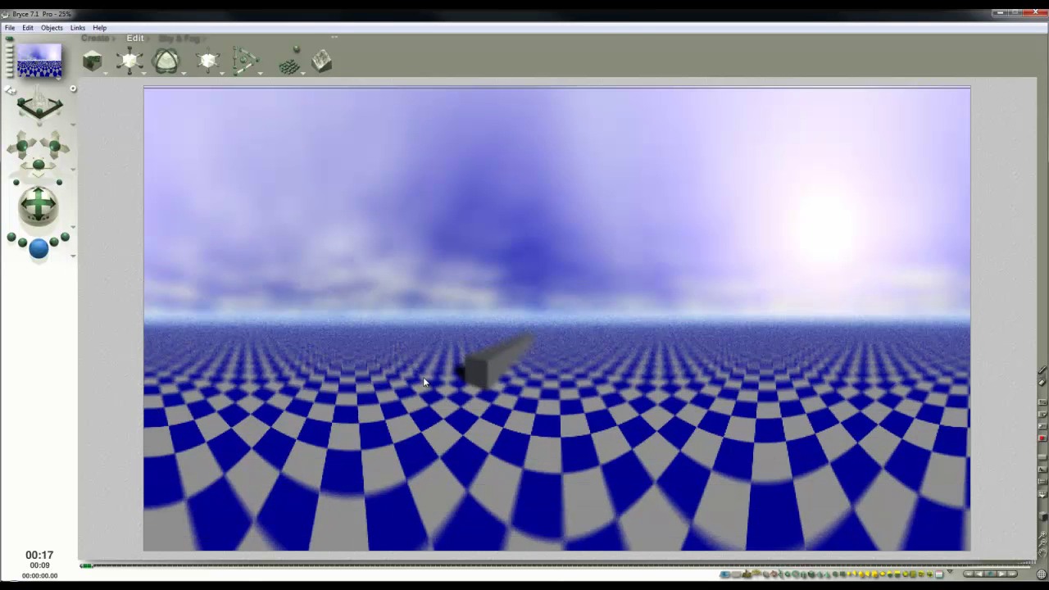
pyautogui.click(548, 379)
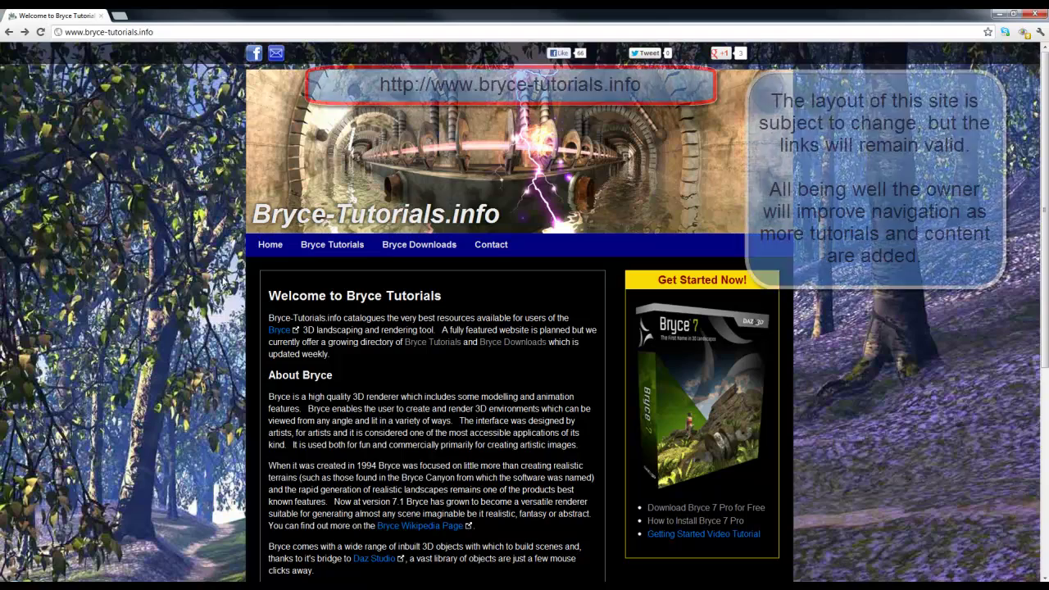
# Step: On the Bryce-Tutorials.info site in the browser, find and open the Bryce 7 Pro Gritty Texture Tiles and Matching Terrain product from Bryce Downloads
pyautogui.click(423, 247)
pyautogui.scroll(-8, 412, 282)
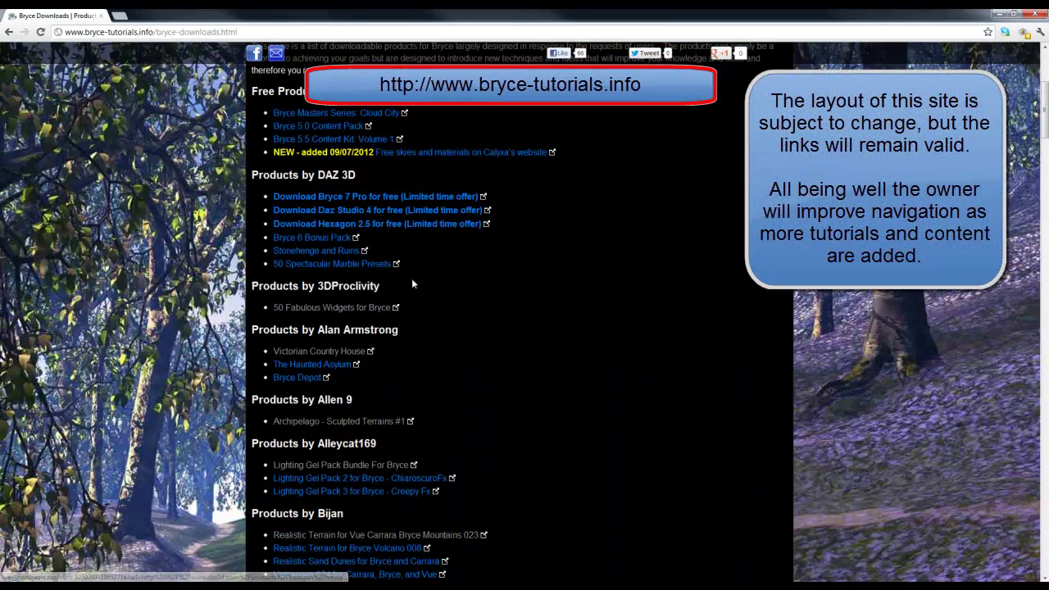
pyautogui.scroll(-10, 413, 283)
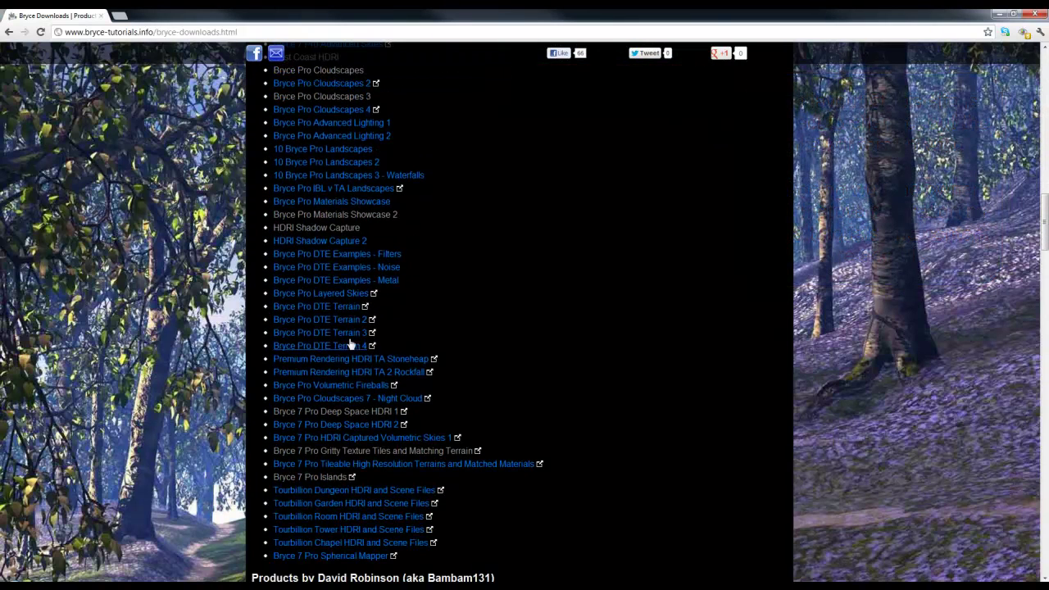
pyautogui.click(405, 452)
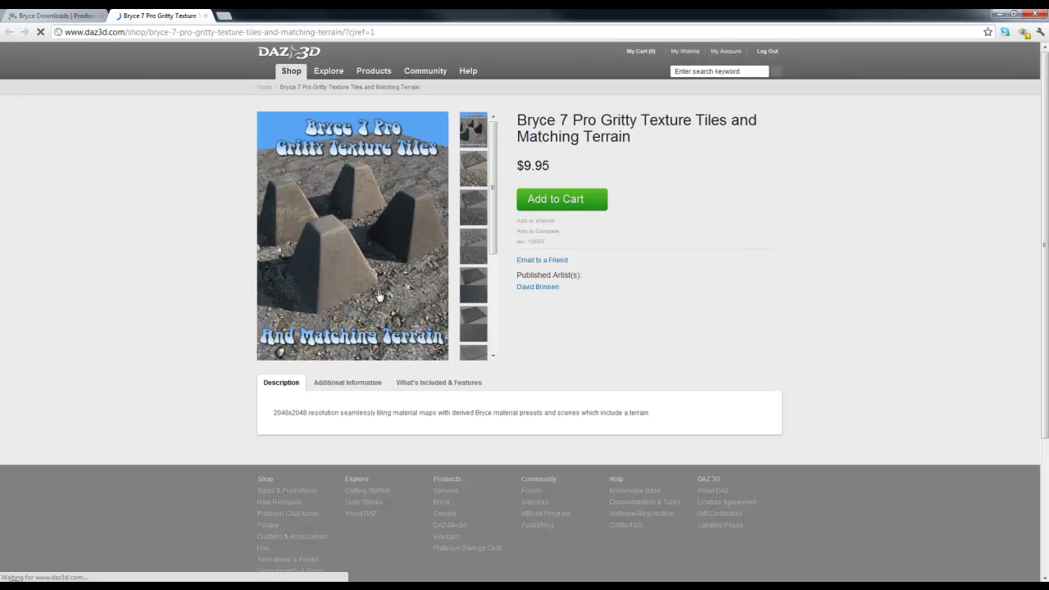
# Step: Enlarge the product's second preview image, close it, and return to the Bryce Downloads list
pyautogui.click(473, 170)
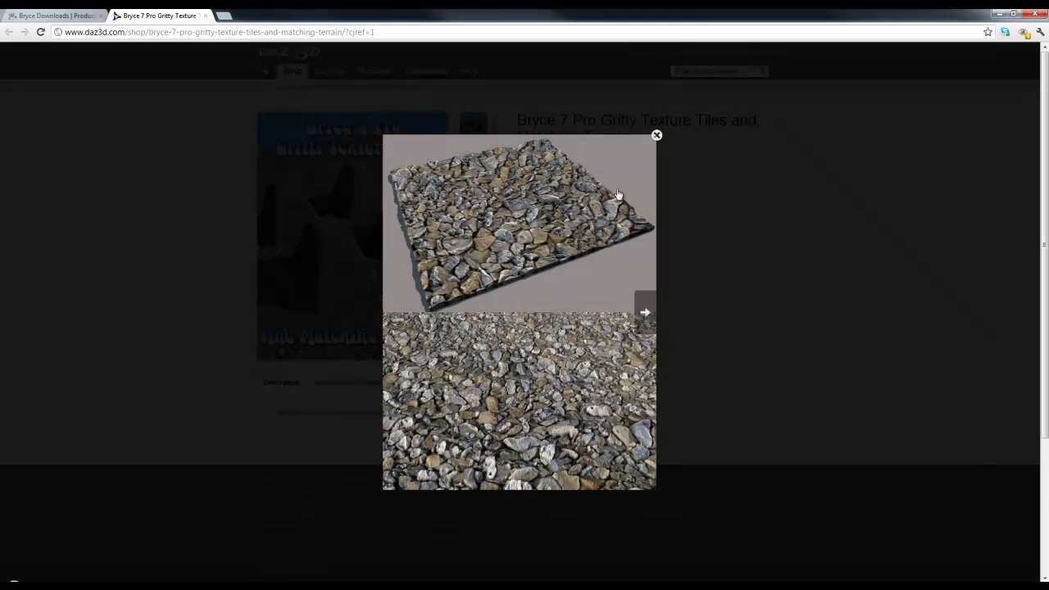
pyautogui.click(656, 136)
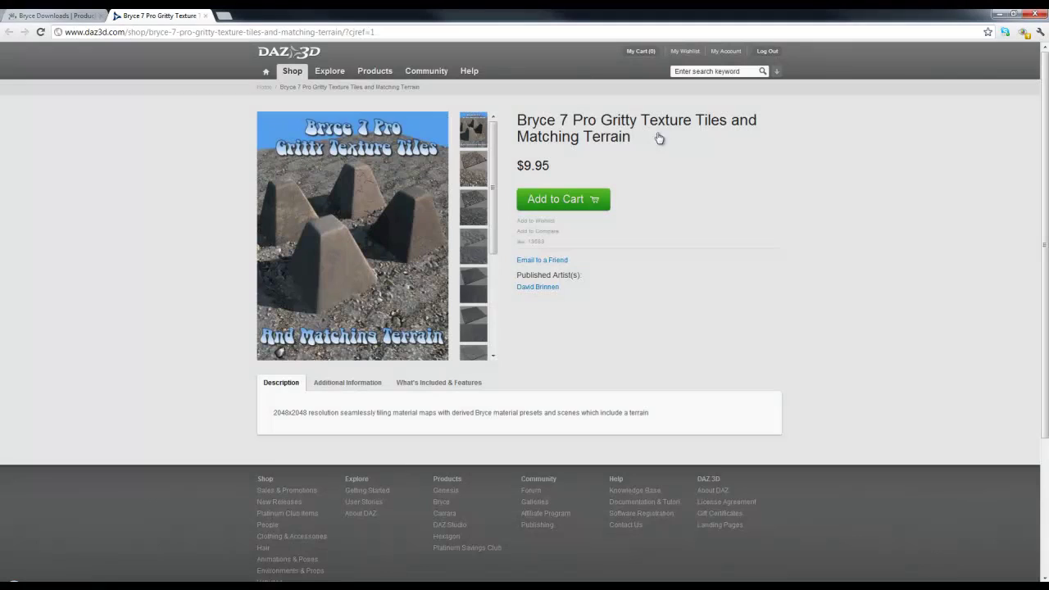
pyautogui.click(54, 14)
pyautogui.scroll(2, 371, 164)
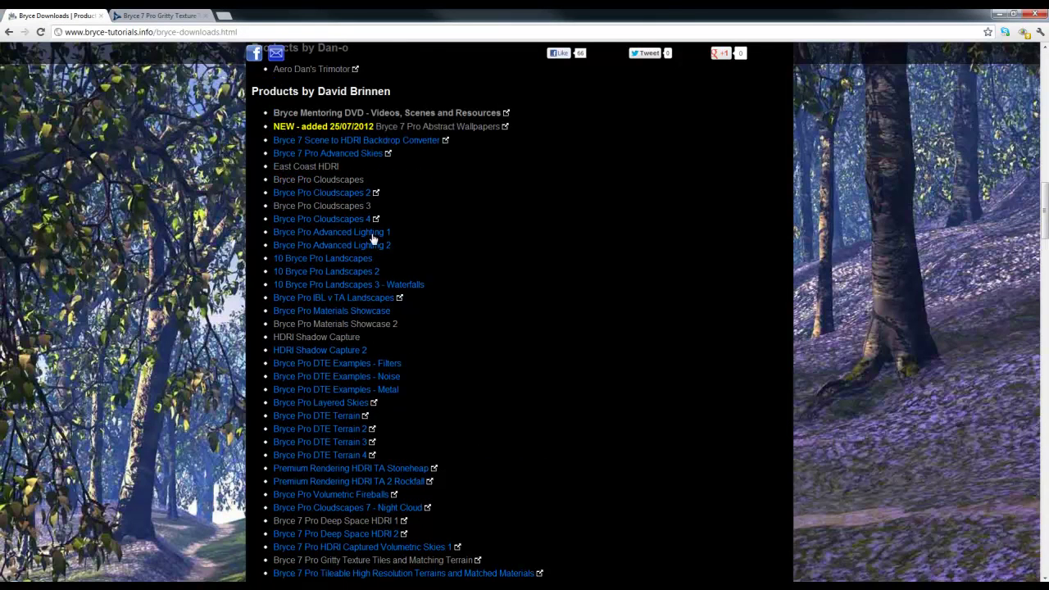
pyautogui.click(373, 325)
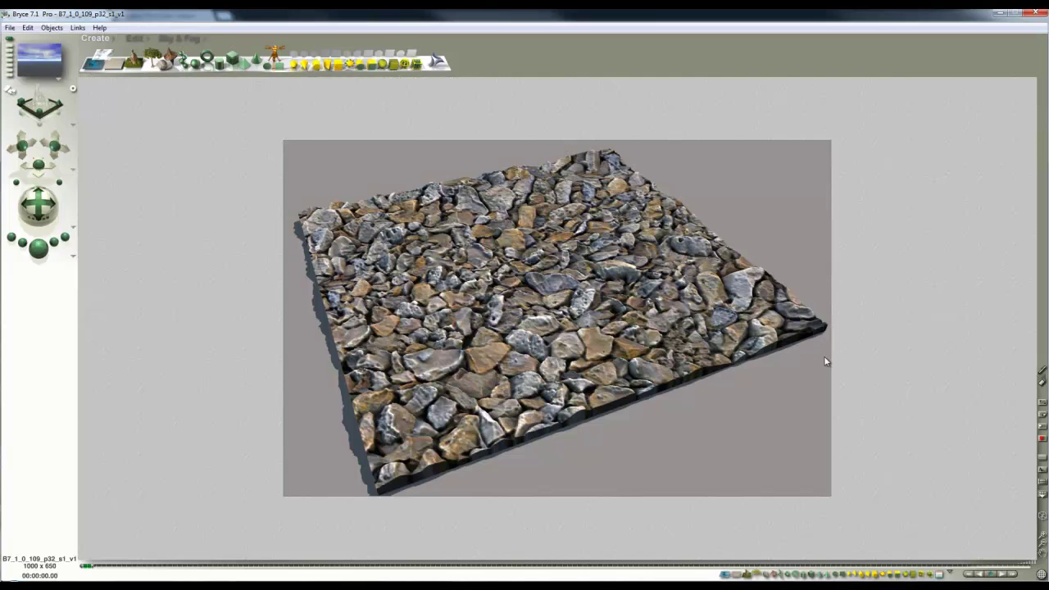
# Step: In Bryce, duplicate the stone terrain tile and move the copy along X flush beside the original, working from the overhead view
pyautogui.press('2')
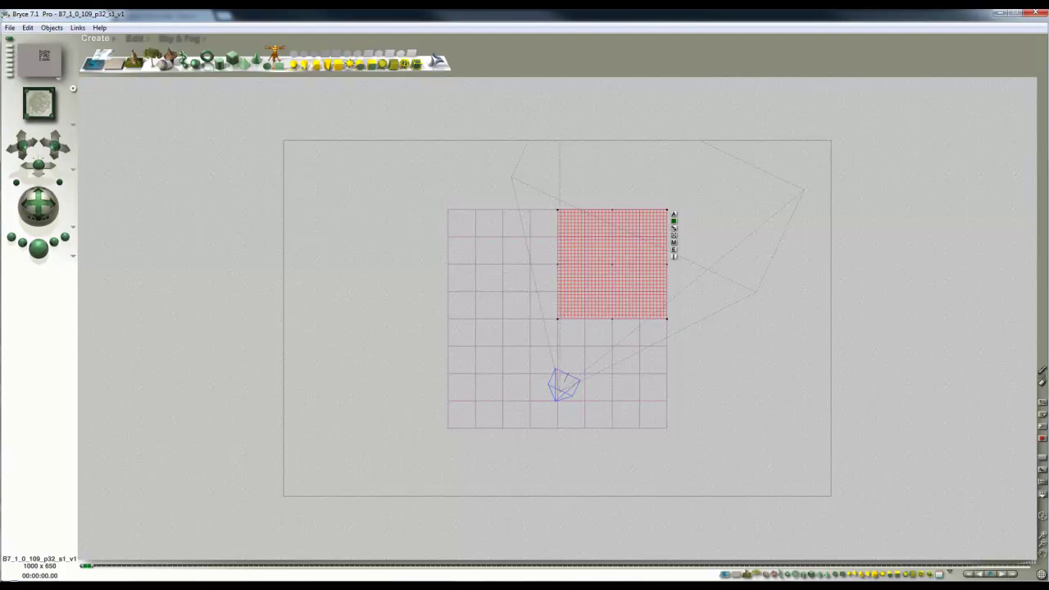
pyautogui.click(1042, 543)
pyautogui.click(1042, 543)
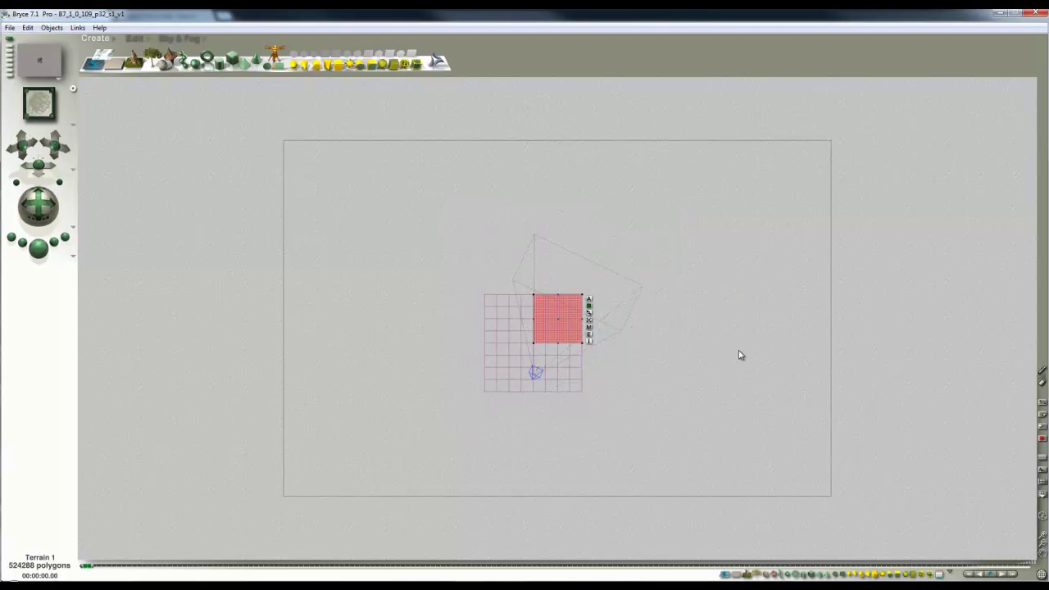
pyautogui.click(134, 37)
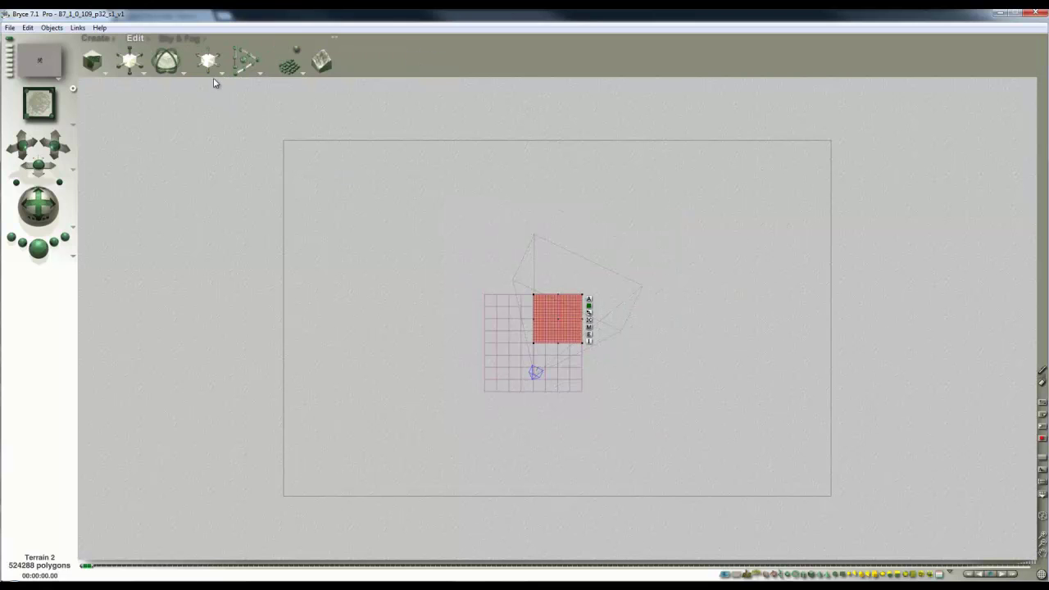
pyautogui.moveTo(220, 72); pyautogui.dragTo(269, 71)
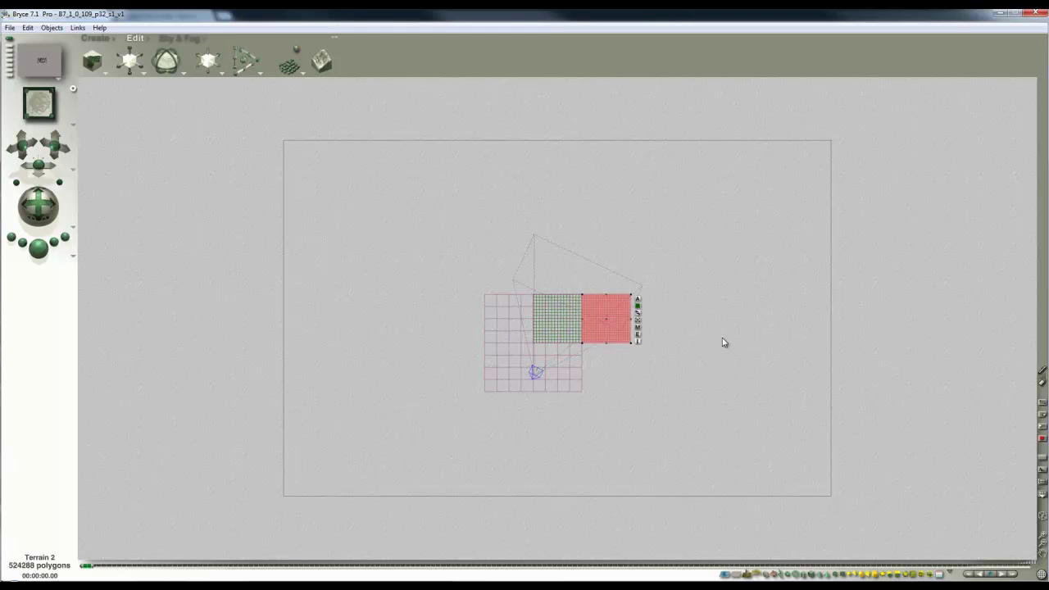
# Step: Duplicate the pair of terrain tiles and move the copies along X to form a row of four
pyautogui.moveTo(722, 342); pyautogui.dragTo(573, 295)
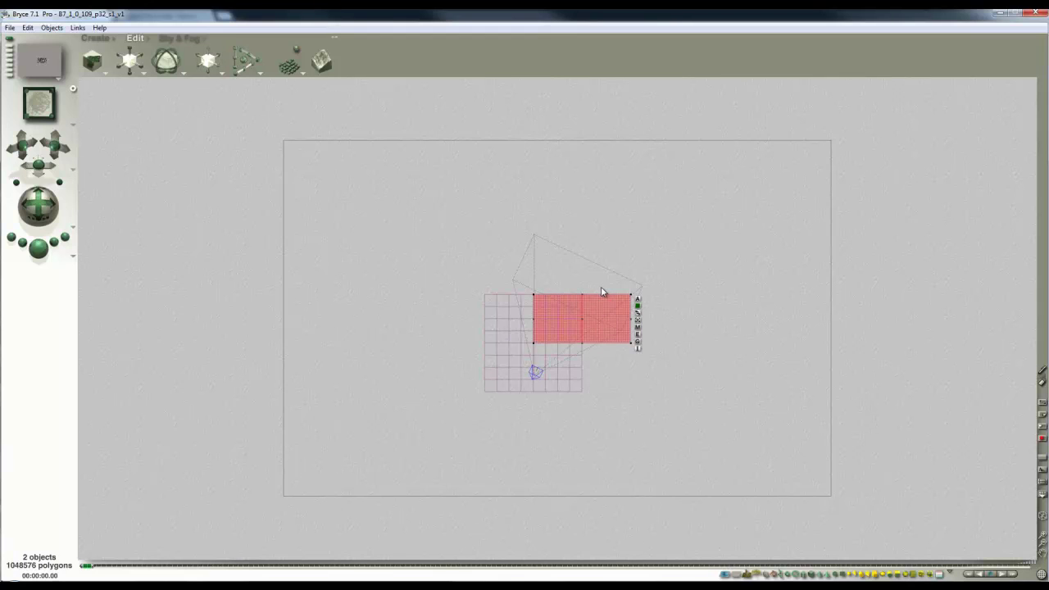
pyautogui.moveTo(210, 64); pyautogui.dragTo(219, 65)
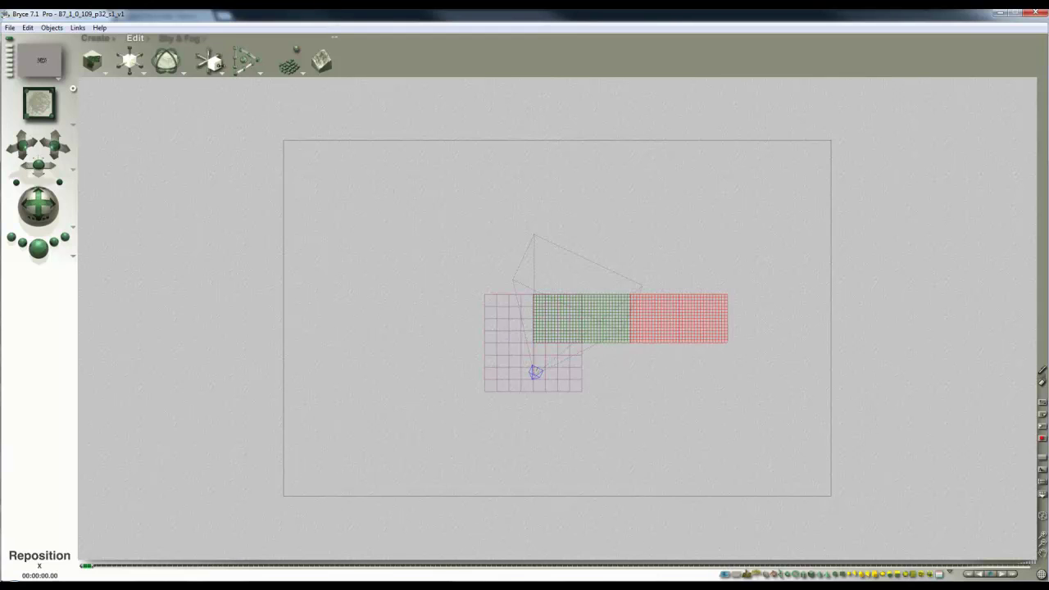
pyautogui.click(722, 261)
# Step: Duplicate the row of four terrain tiles and move the copies along Z to form two adjoining rows
pyautogui.moveTo(760, 270); pyautogui.dragTo(526, 314)
pyautogui.hotkey('ctrl', 'c')
pyautogui.hotkey('ctrl', 'v')
pyautogui.moveTo(795, 267); pyautogui.dragTo(469, 263)
# Step: Duplicate the eight terrain tiles and move the copies along Z to complete a four-by-four grid
pyautogui.moveTo(779, 341); pyautogui.dragTo(551, 239)
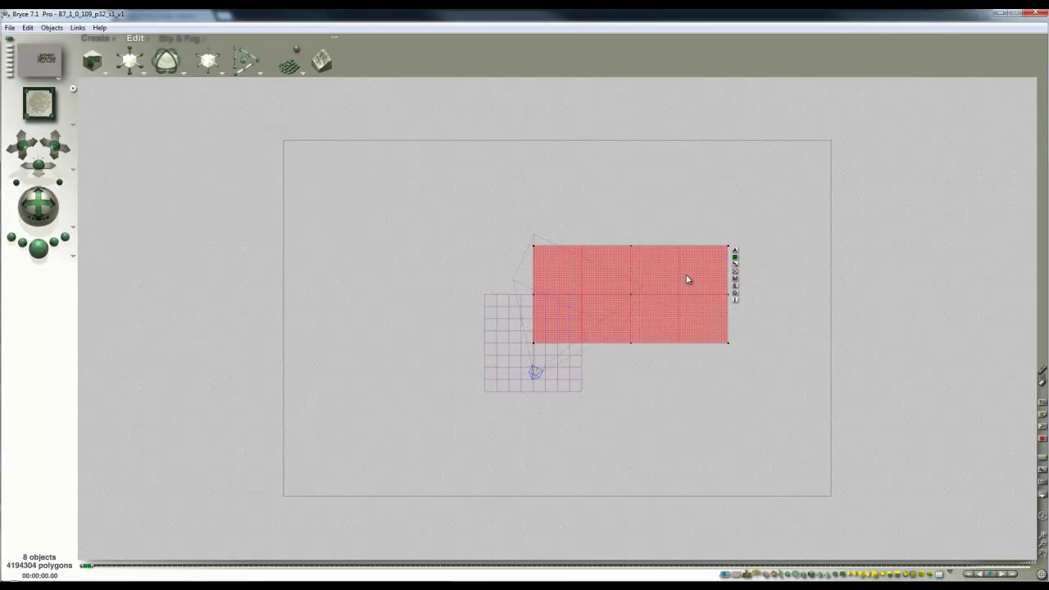
pyautogui.hotkey('ctrl', 'c')
pyautogui.hotkey('ctrl', 'v')
pyautogui.moveTo(216, 55); pyautogui.dragTo(243, 55)
# Step: Select all sixteen stone terrain tiles and set their X and Z sizes to 82.08 so neighbouring edges overlap slightly
pyautogui.moveTo(789, 341); pyautogui.dragTo(562, 153)
pyautogui.moveTo(793, 373); pyautogui.dragTo(543, 152)
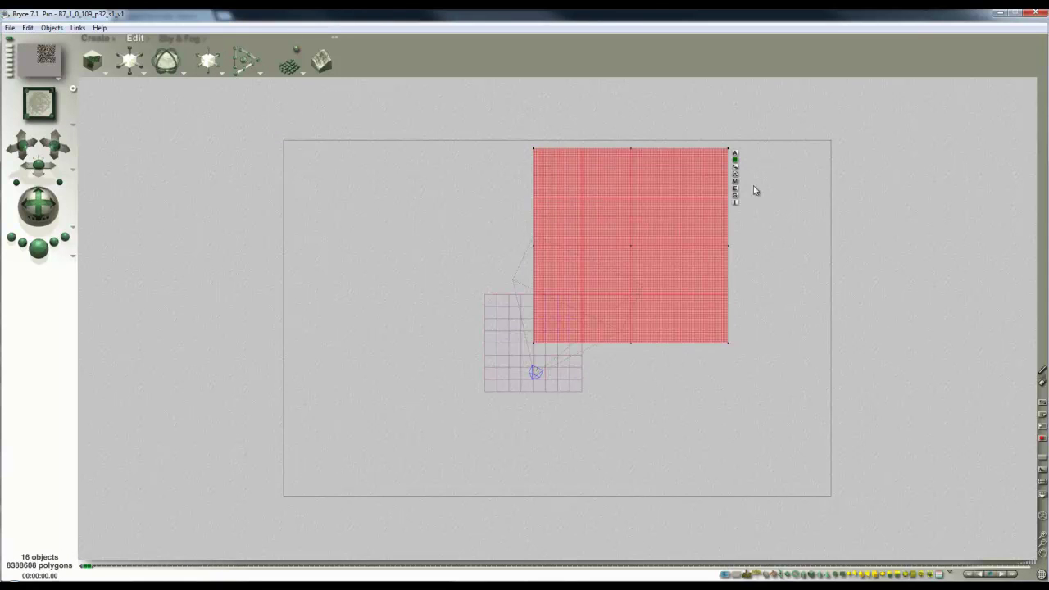
pyautogui.click(736, 153)
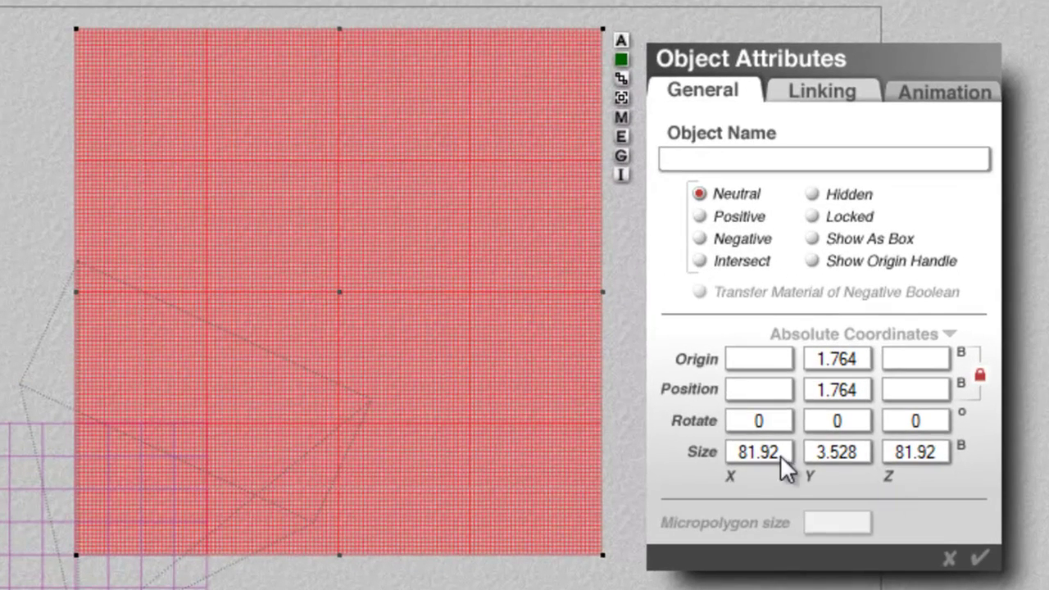
pyautogui.moveTo(783, 454); pyautogui.dragTo(752, 454)
pyautogui.write('2.08')
pyautogui.moveTo(783, 451); pyautogui.dragTo(673, 480)
pyautogui.moveTo(937, 452); pyautogui.dragTo(892, 452)
pyautogui.hotkey('ctrl', 'v')
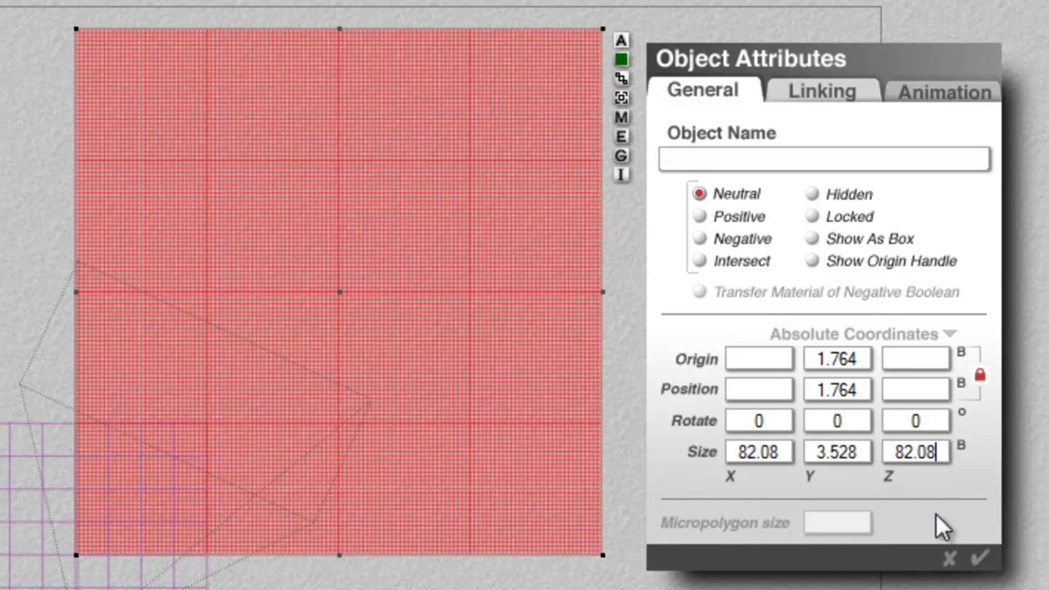
pyautogui.click(980, 559)
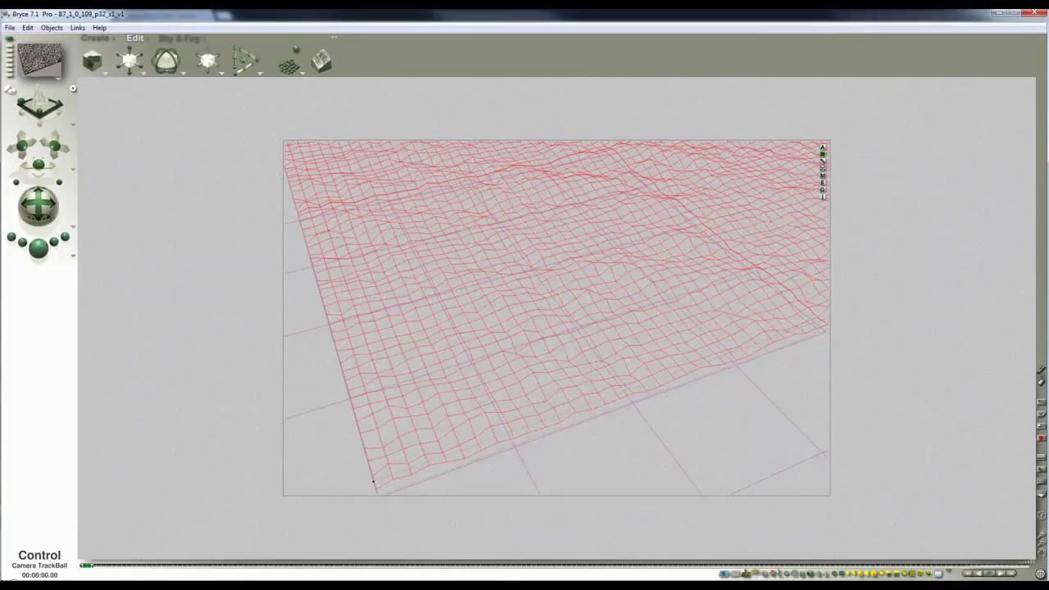
# Step: Move and tilt the perspective camera so the stone terrain fills the whole frame, and render the view
pyautogui.moveTo(38, 205)
pyautogui.mouseDown()
pyautogui.moveTo(37, 226)
pyautogui.moveTo(38, 168)
pyautogui.moveTo(38, 205)
pyautogui.mouseUp()
pyautogui.click(43, 252)
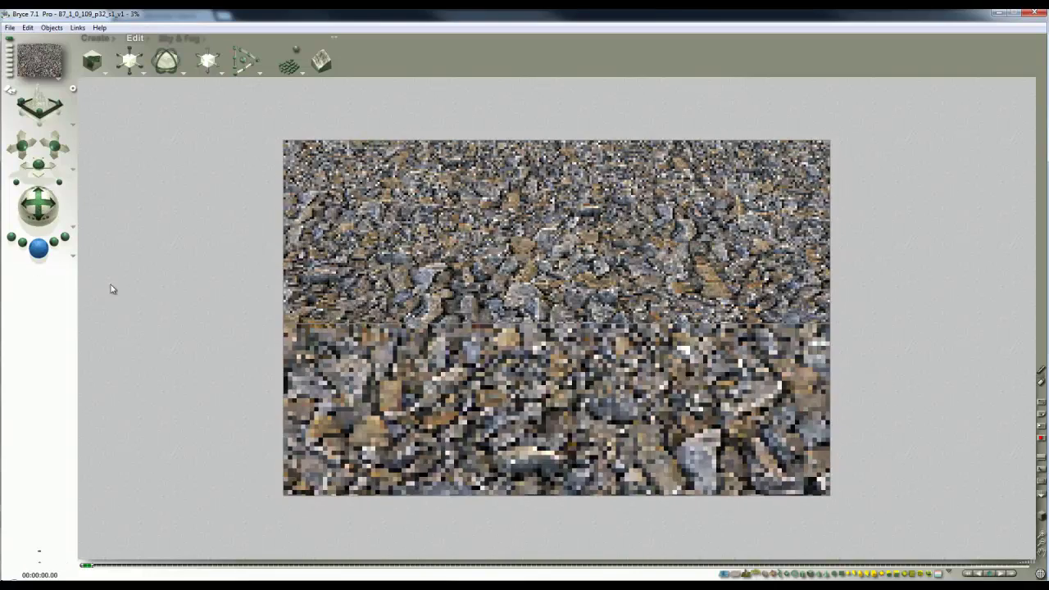
pyautogui.moveTo(54, 146); pyautogui.dragTo(54, 135)
pyautogui.moveTo(38, 201); pyautogui.dragTo(37, 205)
pyautogui.moveTo(38, 164); pyautogui.dragTo(52, 141)
pyautogui.moveTo(47, 208); pyautogui.dragTo(51, 207)
pyautogui.click(38, 249)
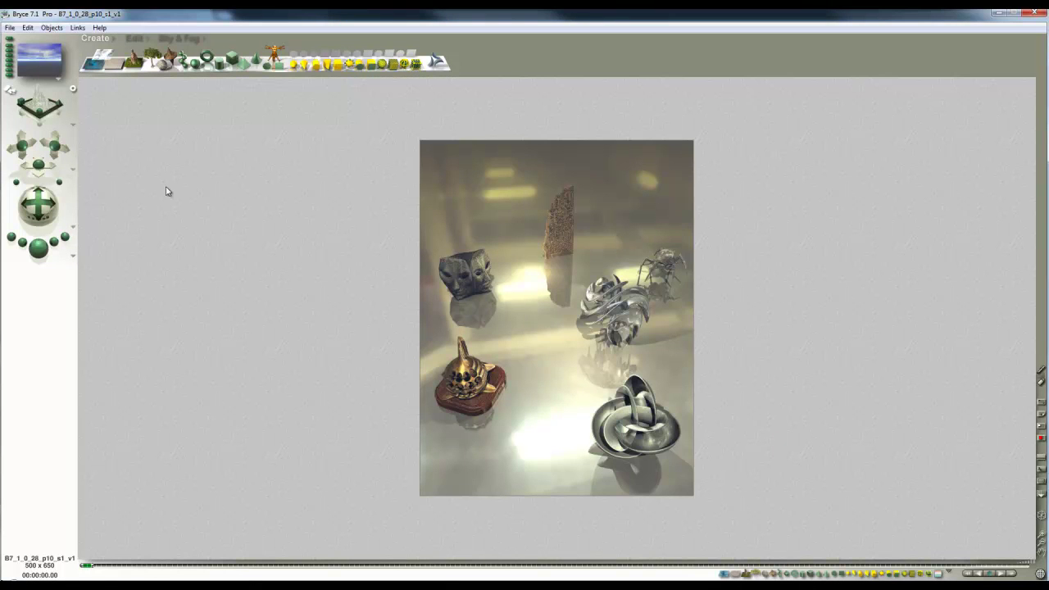
# Step: In the B7_1_0_28_p10_s1_v1 scene, add the spider group to the ALST_Crossover category of the object library
pyautogui.click(7, 61)
pyautogui.click(10, 65)
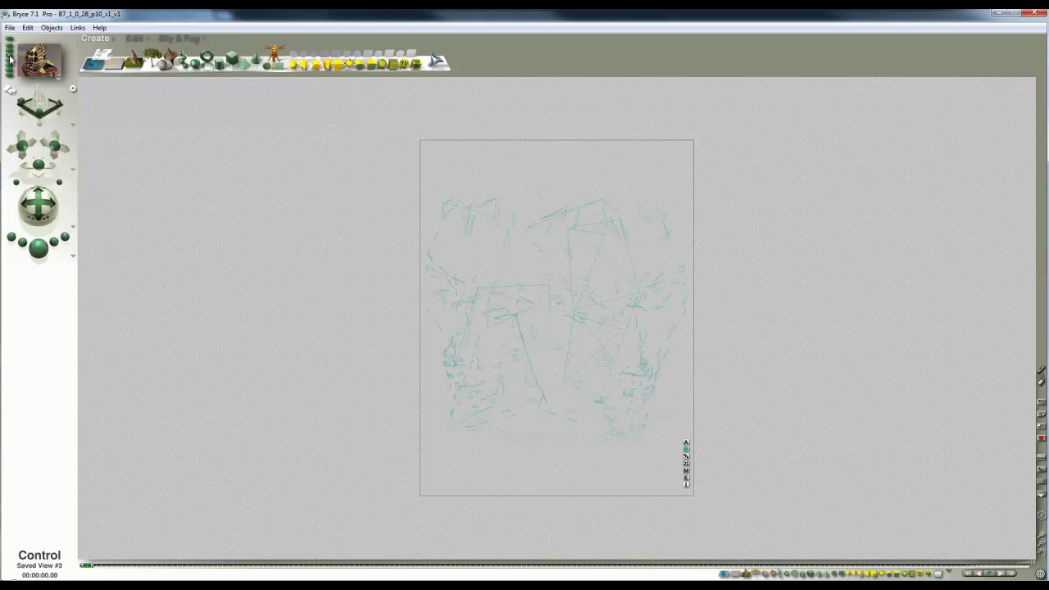
pyautogui.click(10, 66)
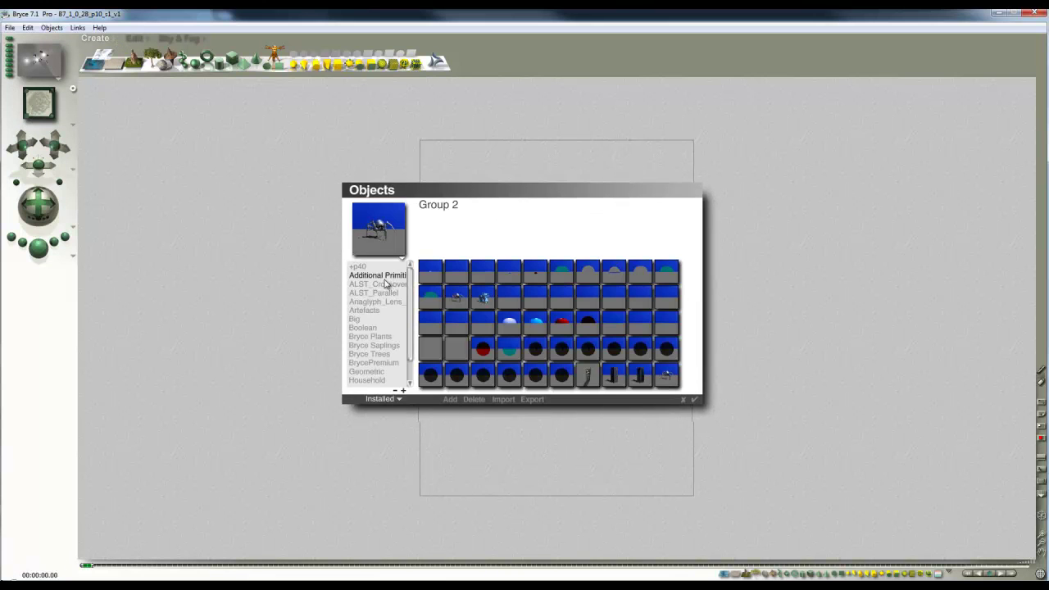
pyautogui.click(386, 285)
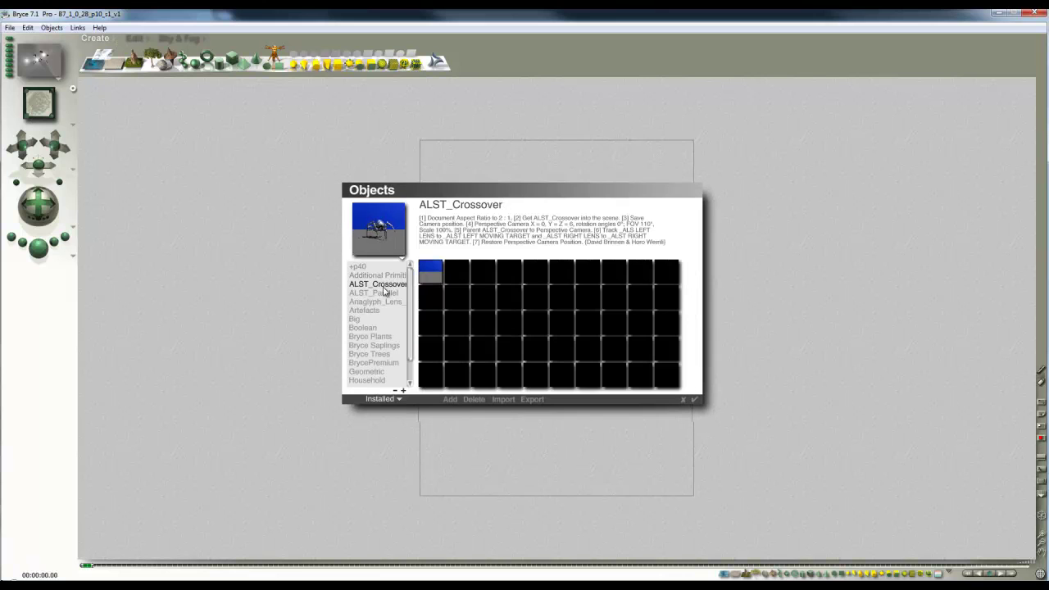
pyautogui.click(450, 398)
pyautogui.press('Return')
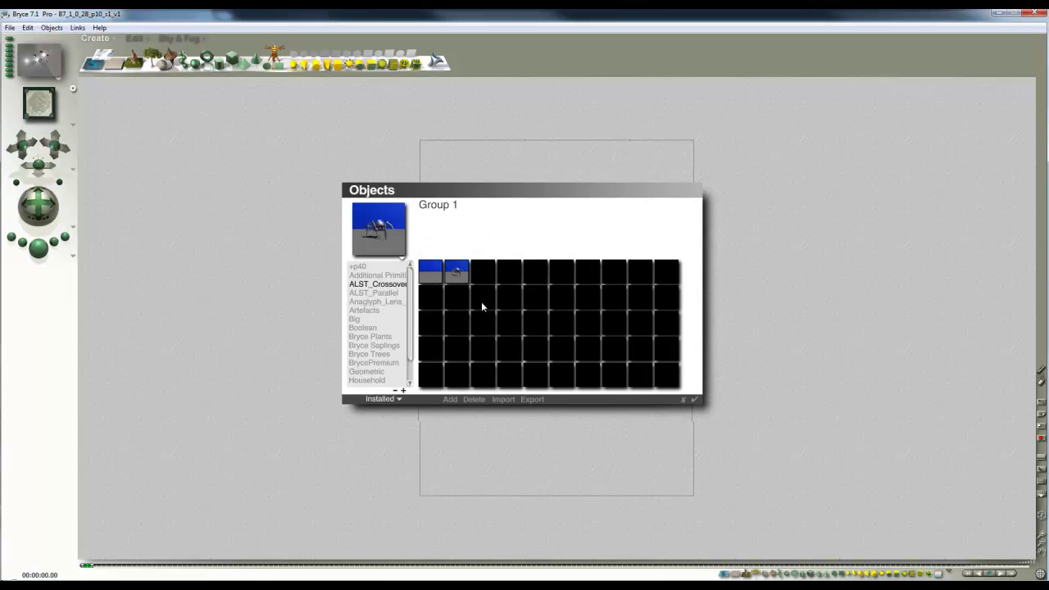
pyautogui.click(694, 401)
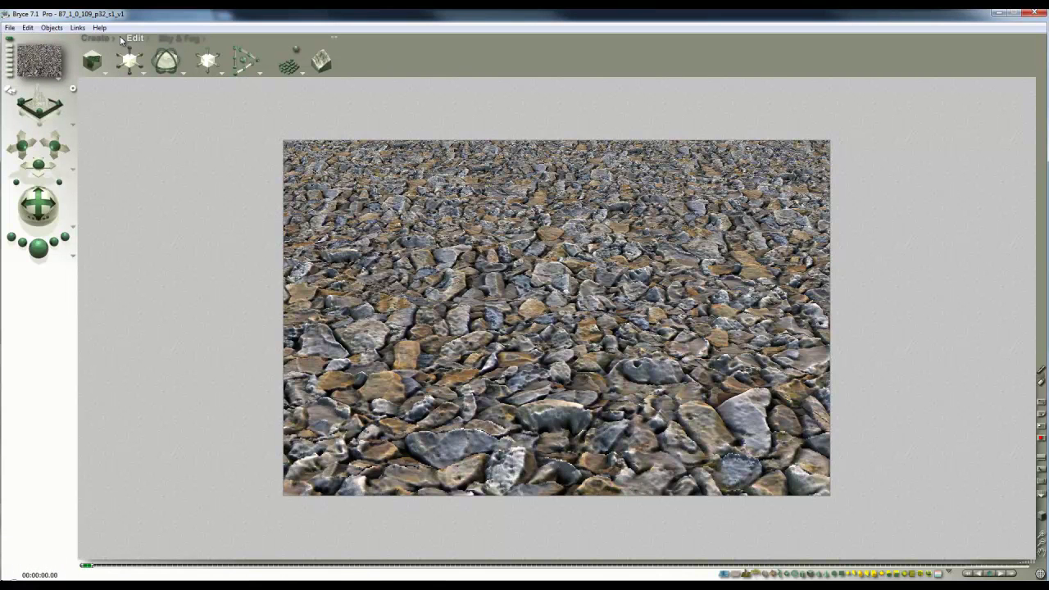
# Step: Bring the spider group from the ALST_Crossover library category into the stone terrain scene
pyautogui.click(114, 38)
pyautogui.click(376, 285)
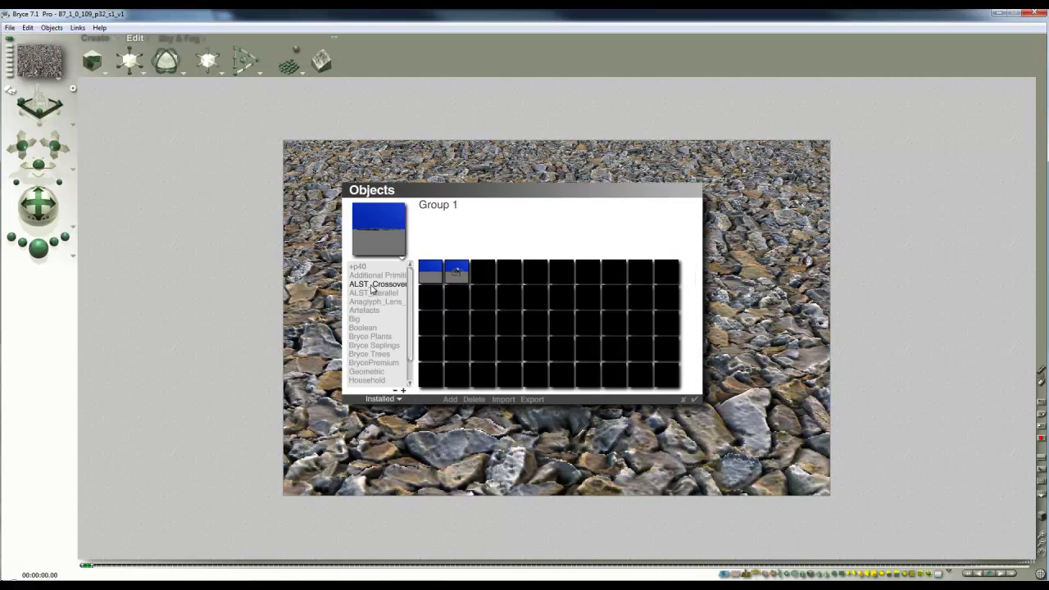
pyautogui.click(465, 274)
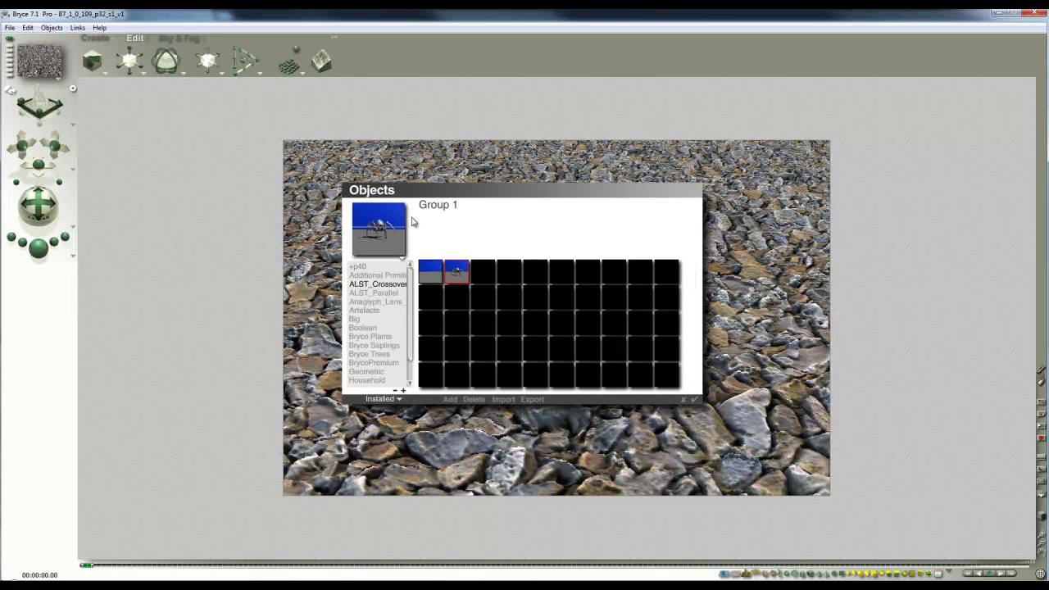
pyautogui.click(694, 399)
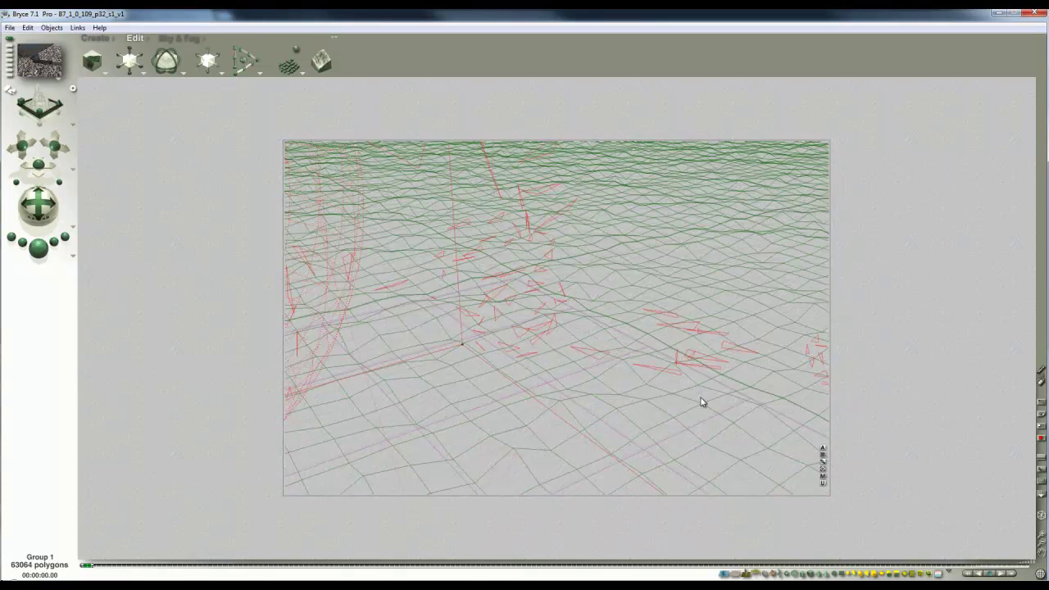
# Step: Shrink the spider uniformly, move it over the terrain along Z, land it on the stones and position it in camera view
pyautogui.press('2')
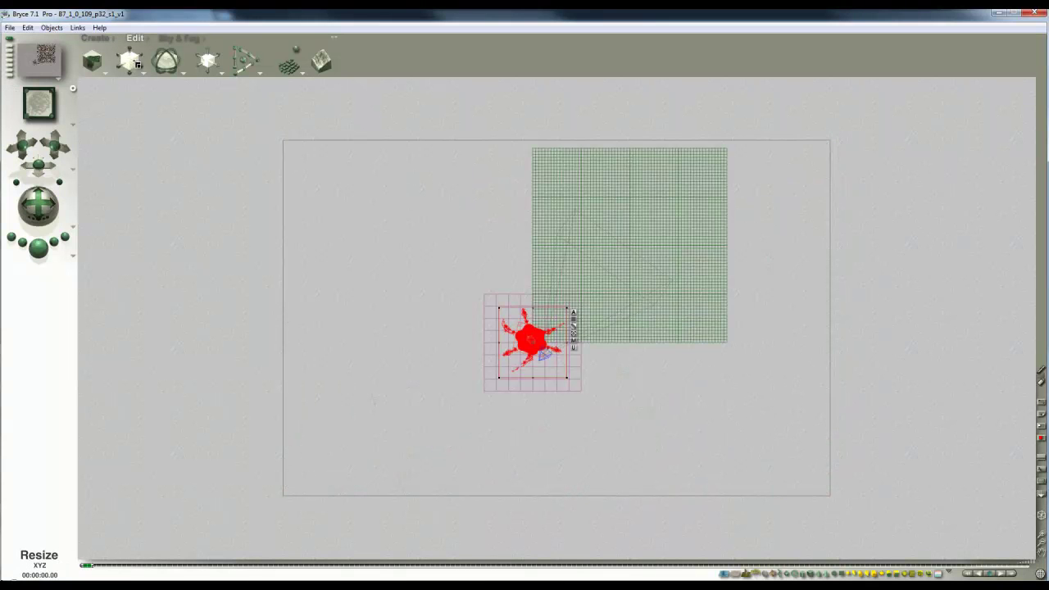
pyautogui.moveTo(131, 59); pyautogui.dragTo(119, 60)
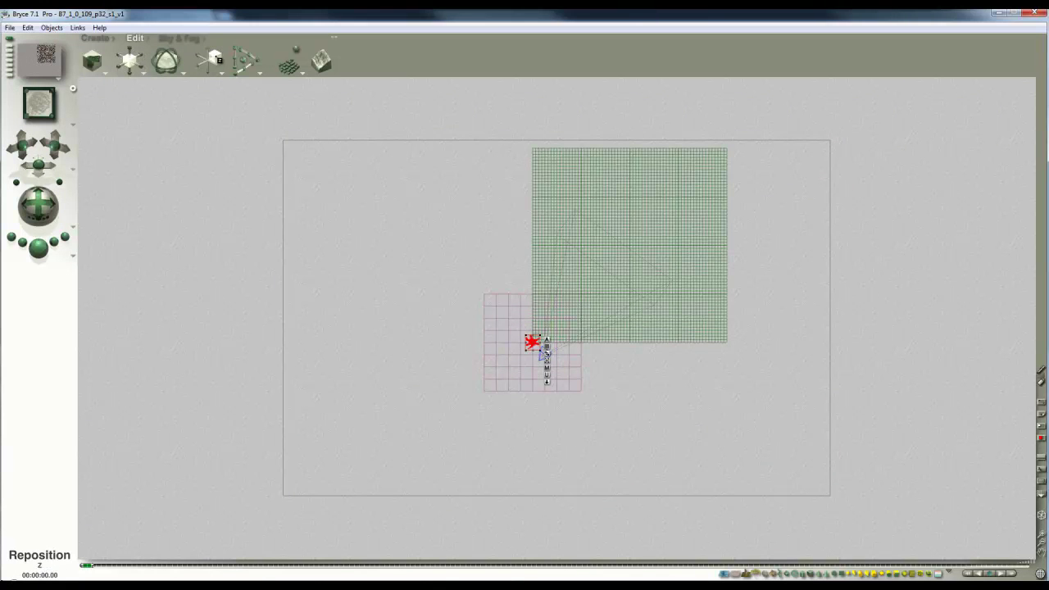
pyautogui.moveTo(216, 56); pyautogui.dragTo(199, 80)
pyautogui.press('1')
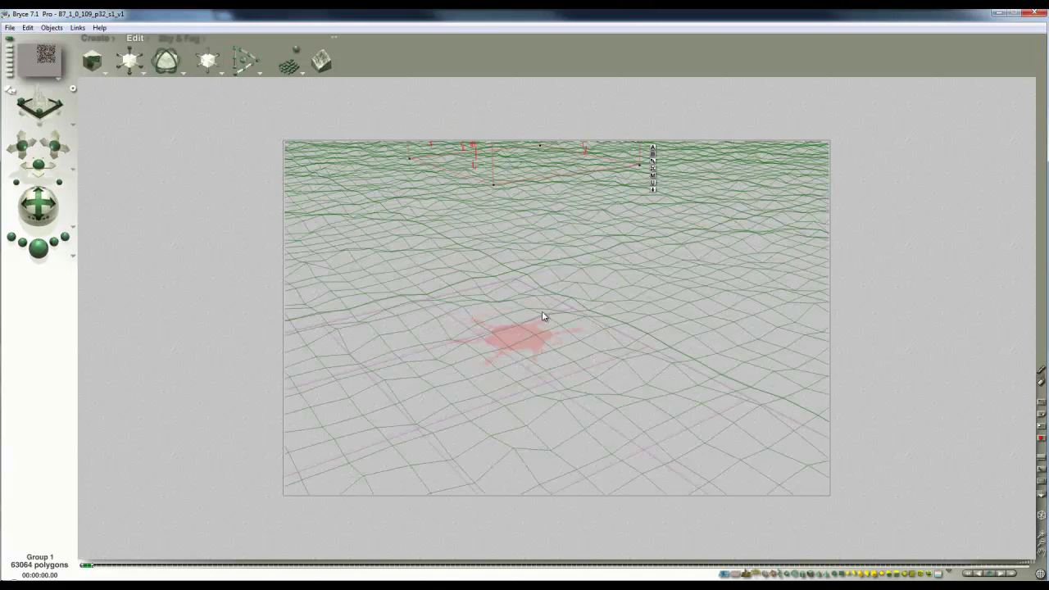
pyautogui.click(654, 191)
pyautogui.moveTo(528, 285); pyautogui.dragTo(572, 275)
# Step: Reframe the camera around the spider on the stones and render a test of the view
pyautogui.moveTo(51, 139); pyautogui.dragTo(55, 150)
pyautogui.moveTo(39, 205)
pyautogui.mouseDown()
pyautogui.moveTo(37, 168)
pyautogui.moveTo(54, 144)
pyautogui.moveTo(37, 163)
pyautogui.moveTo(54, 140)
pyautogui.moveTo(42, 185)
pyautogui.mouseUp()
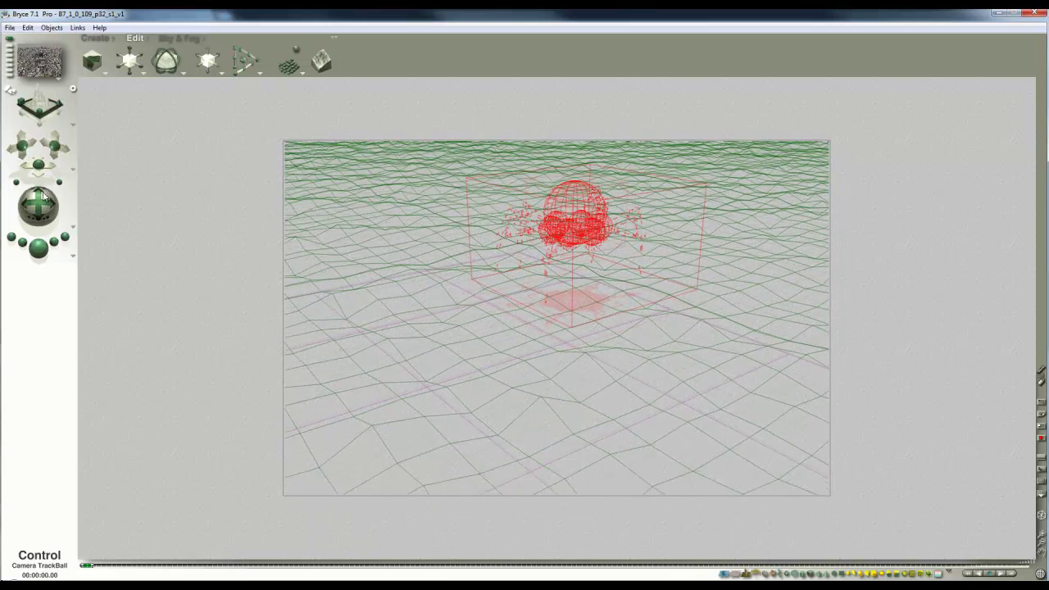
pyautogui.click(39, 255)
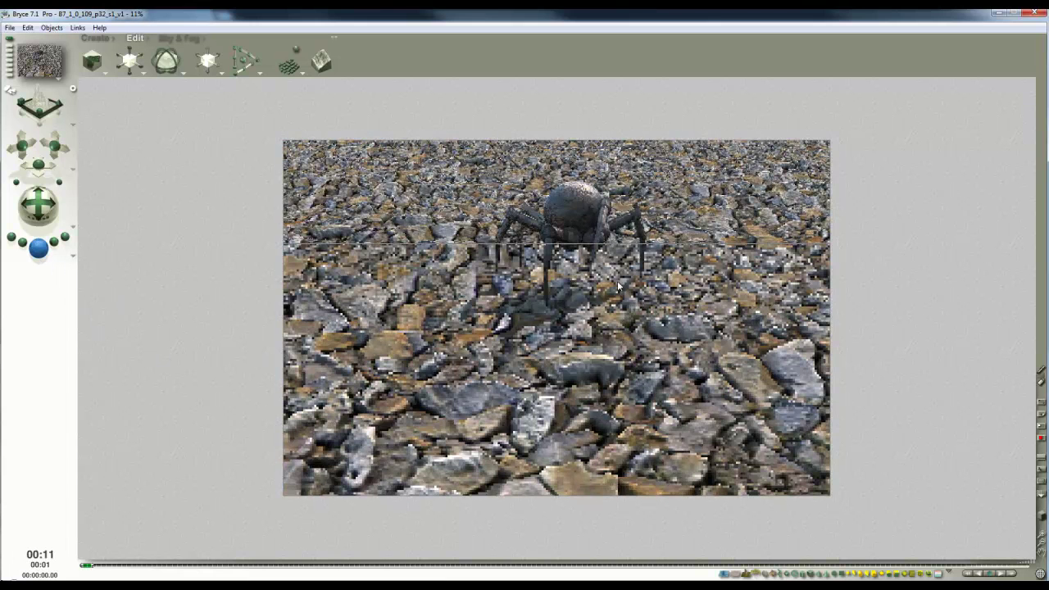
pyautogui.click(613, 281)
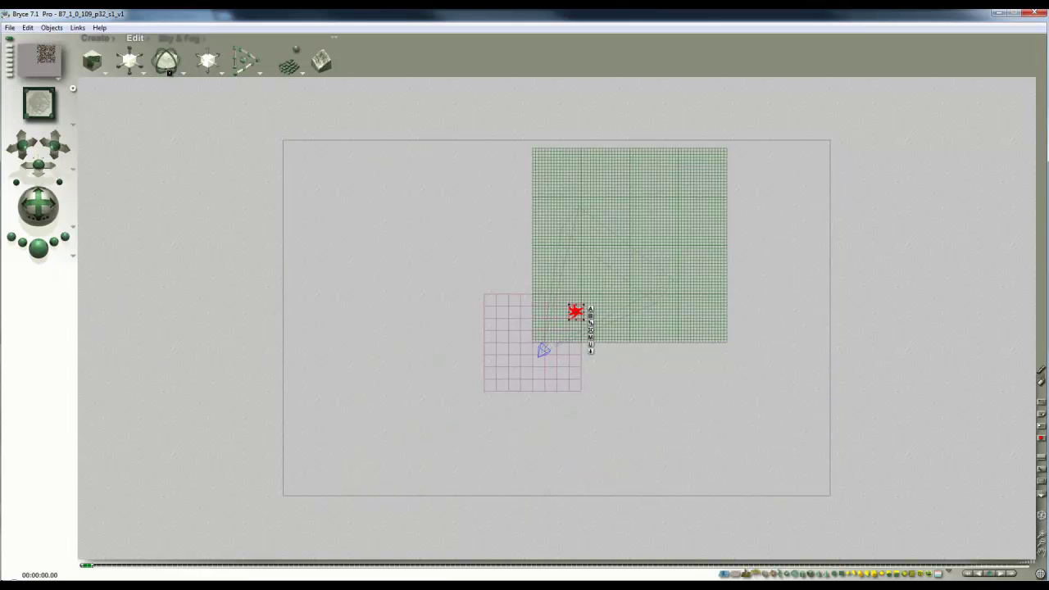
# Step: Enlarge the spider uniformly, shift it slightly toward the camera on the terrain and render the result
pyautogui.moveTo(130, 61); pyautogui.dragTo(141, 73)
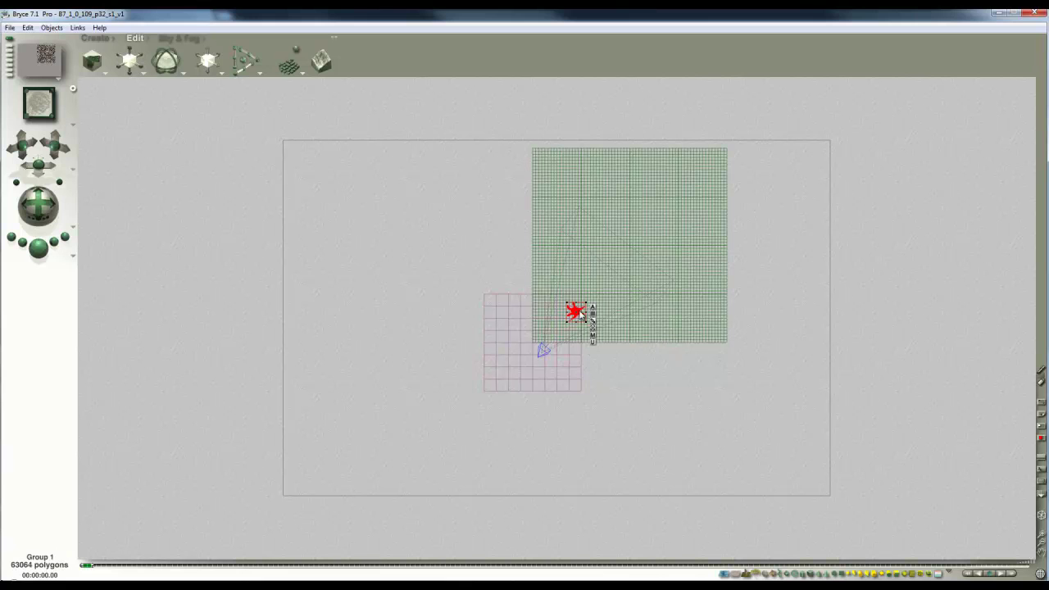
pyautogui.moveTo(580, 311); pyautogui.dragTo(574, 316)
pyautogui.press('3')
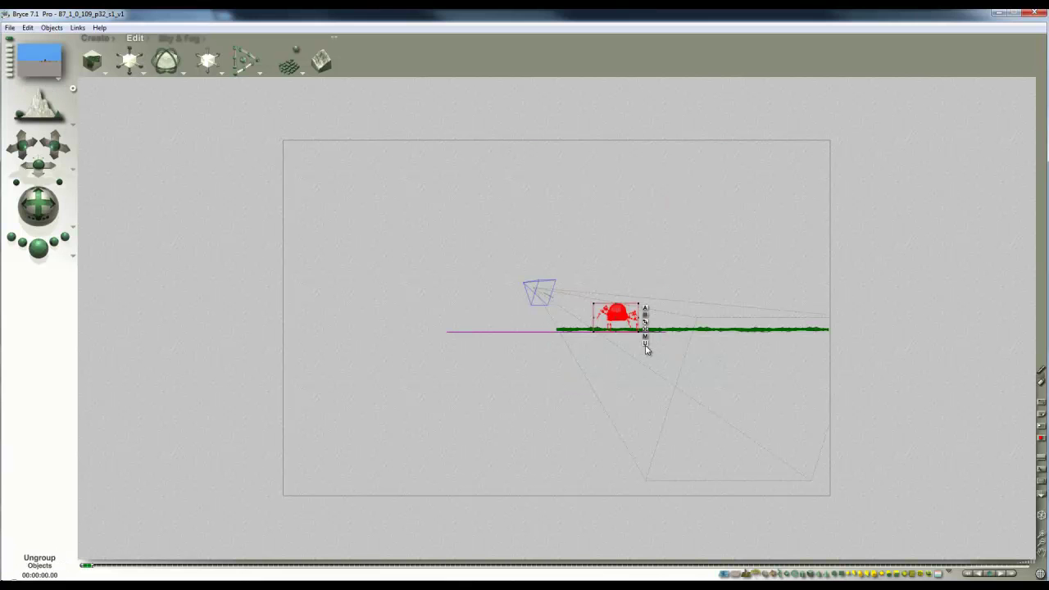
pyautogui.press('1')
pyautogui.click(38, 250)
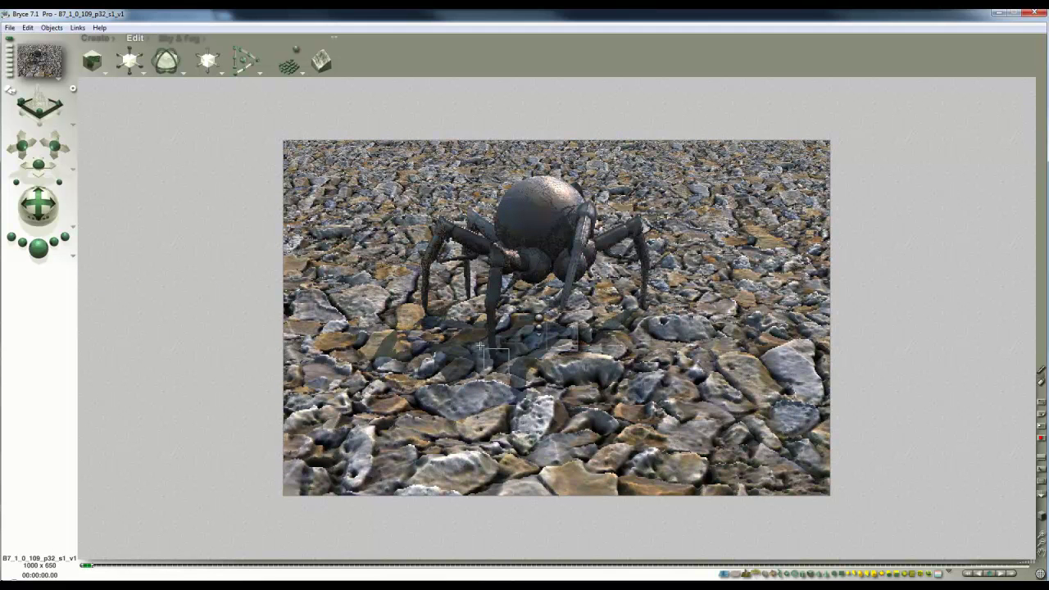
# Step: Render the area around the spider's front legs to examine how its feet meet the stones
pyautogui.click(567, 219)
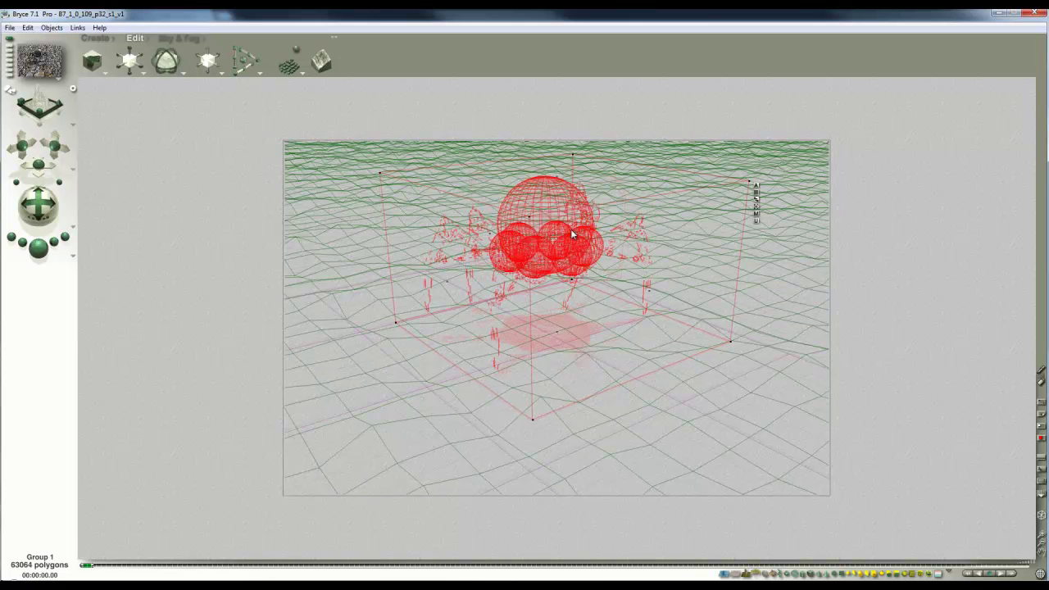
pyautogui.press('Escape')
pyautogui.moveTo(527, 379); pyautogui.dragTo(448, 321)
pyautogui.click(440, 328)
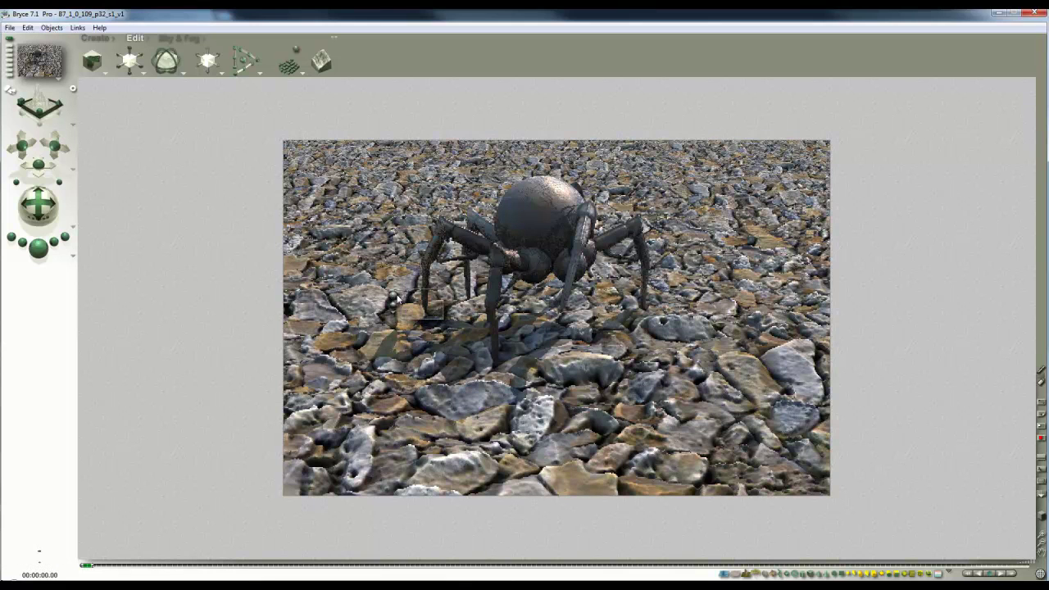
# Step: Shift the sun's direction to light the spider more from the right, at an altitude of about 41.5, checking with test renders
pyautogui.click(179, 38)
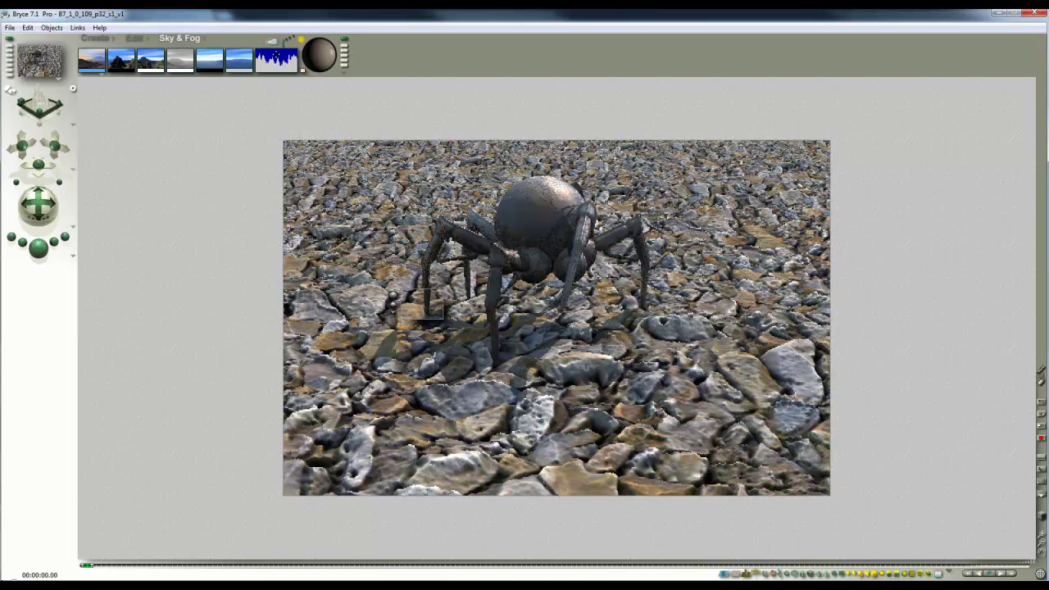
pyautogui.click(313, 61)
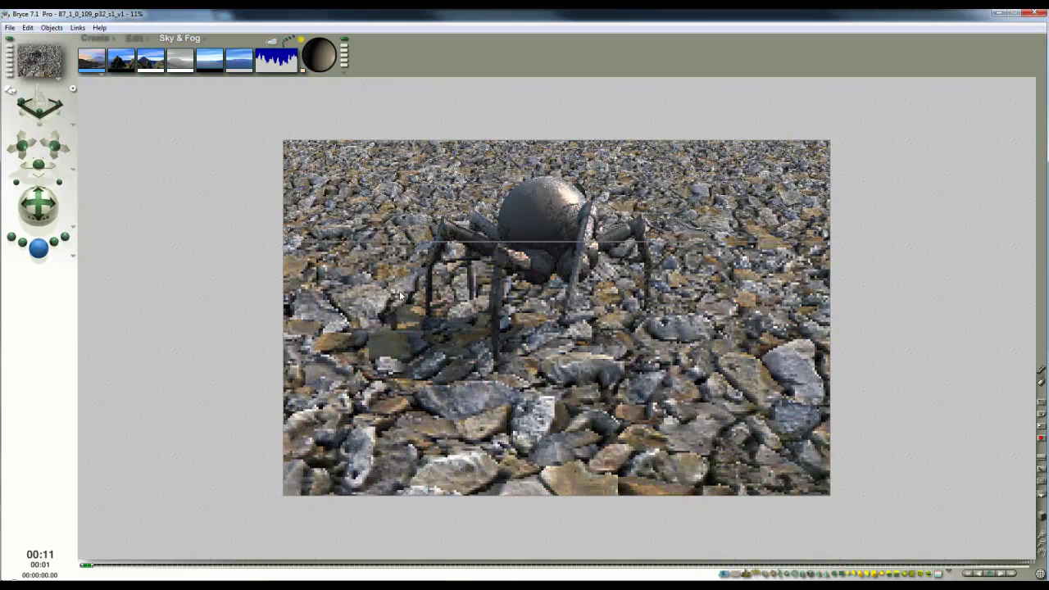
pyautogui.click(316, 132)
pyautogui.click(329, 50)
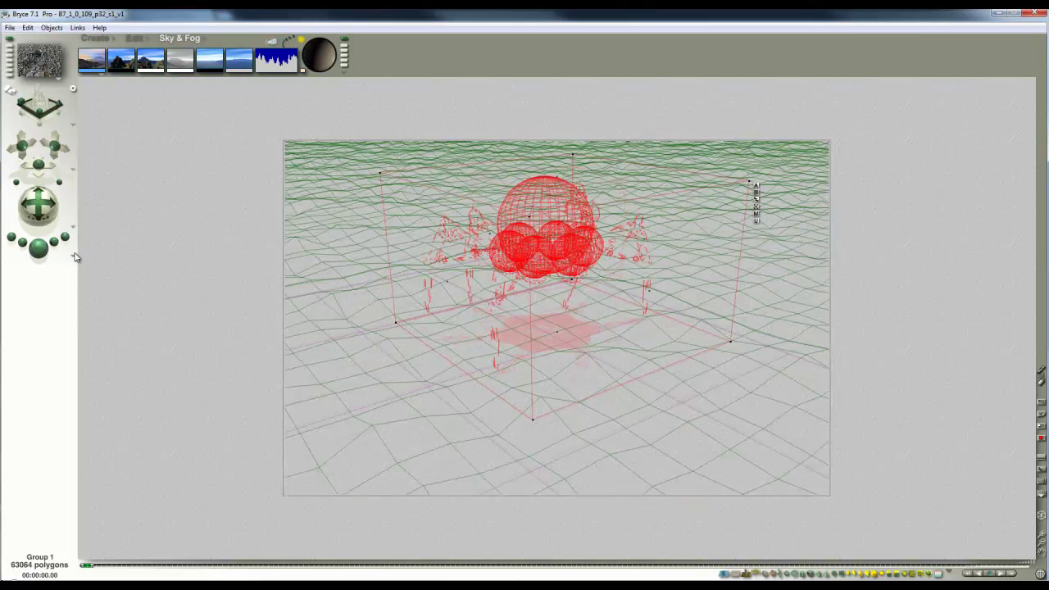
pyautogui.click(41, 246)
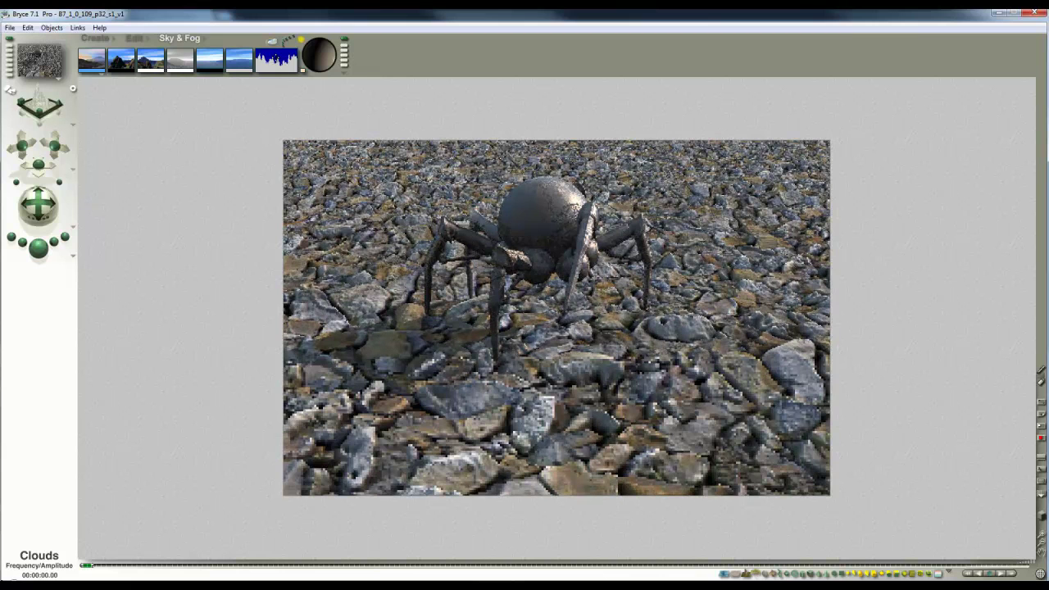
pyautogui.click(331, 63)
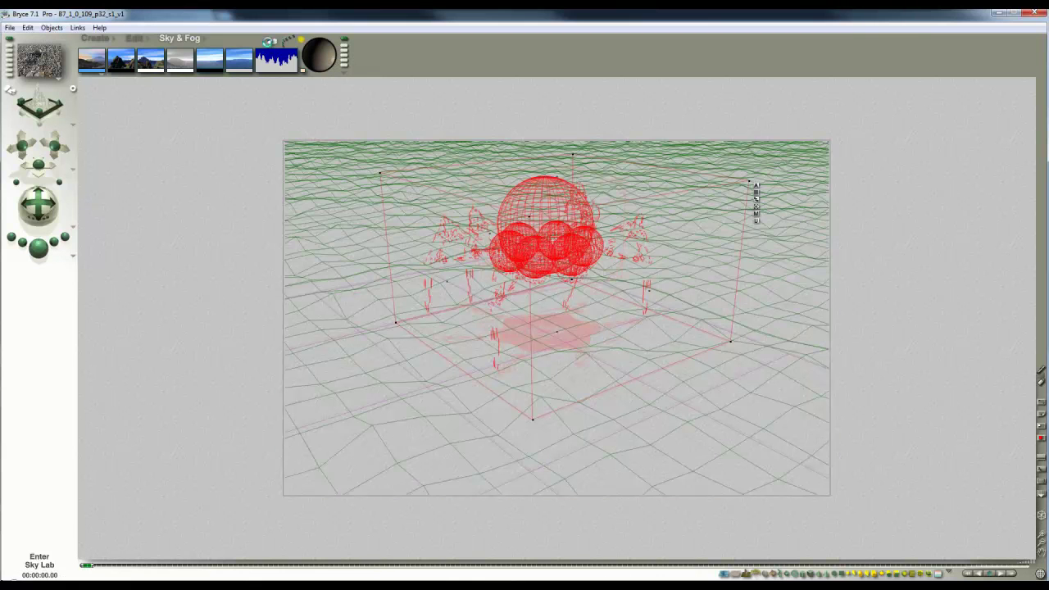
# Step: Set the sun's diffuse intensity to 140 in the Sky Lab and render the scene again
pyautogui.click(281, 47)
pyautogui.click(553, 405)
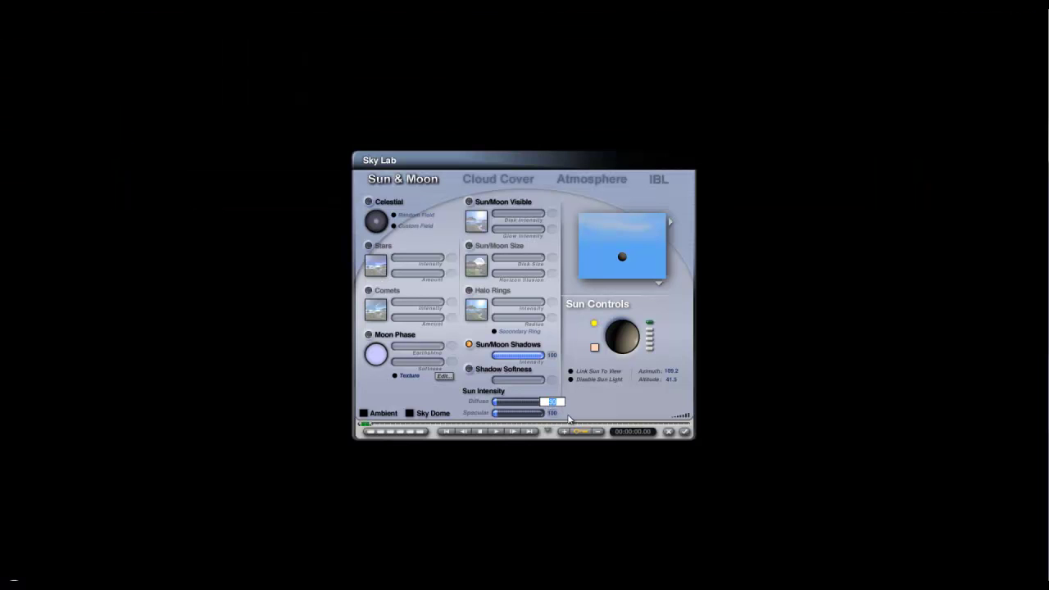
pyautogui.write('140')
pyautogui.press('Return')
pyautogui.click(682, 431)
pyautogui.click(40, 247)
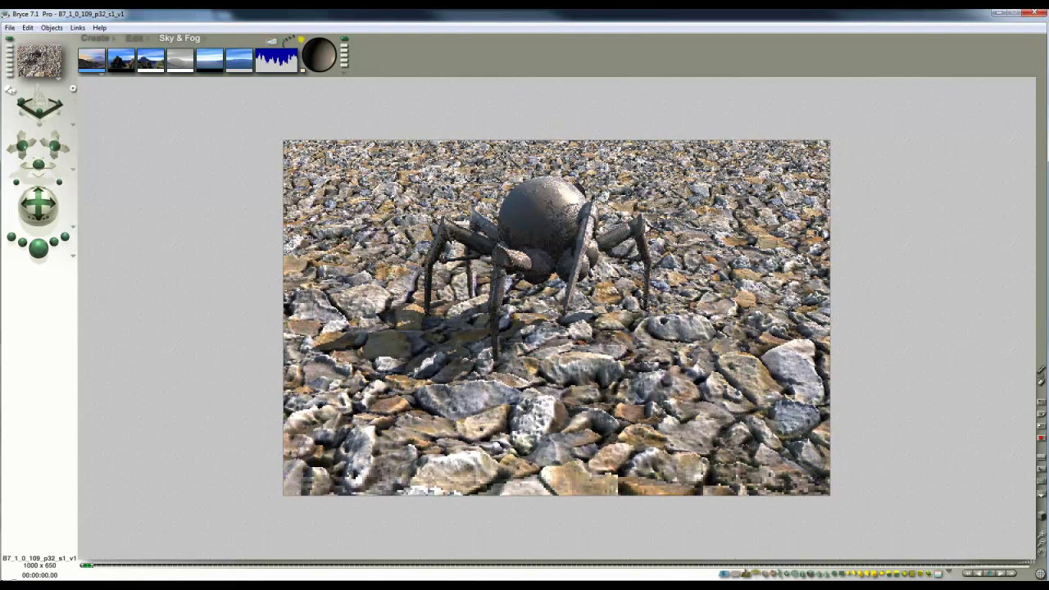
# Step: Swing the sun farther around for more raking side light over the spider and stones, and render the full image
pyautogui.click(326, 56)
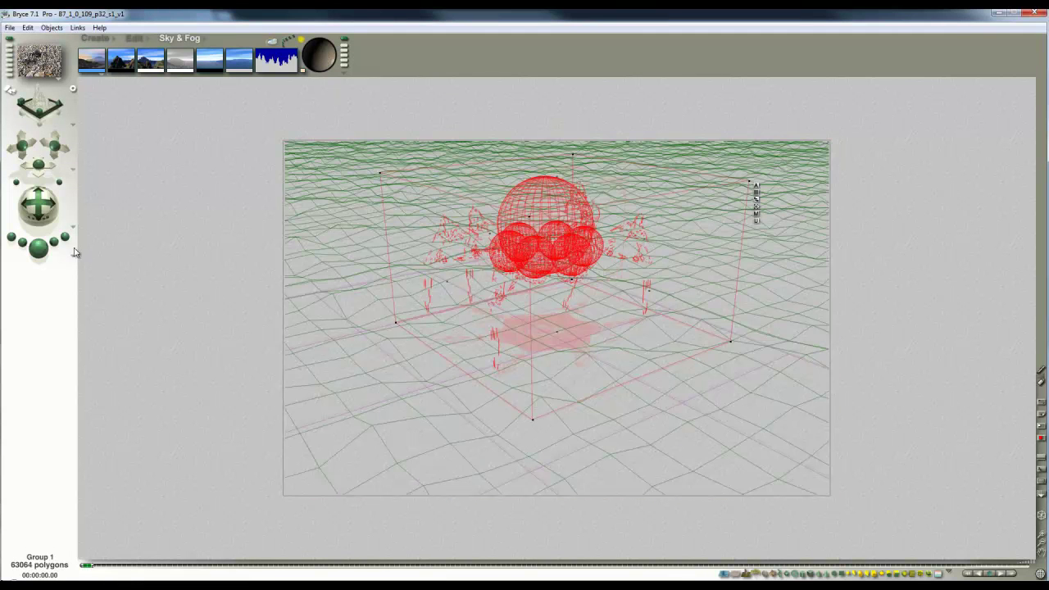
pyautogui.click(318, 58)
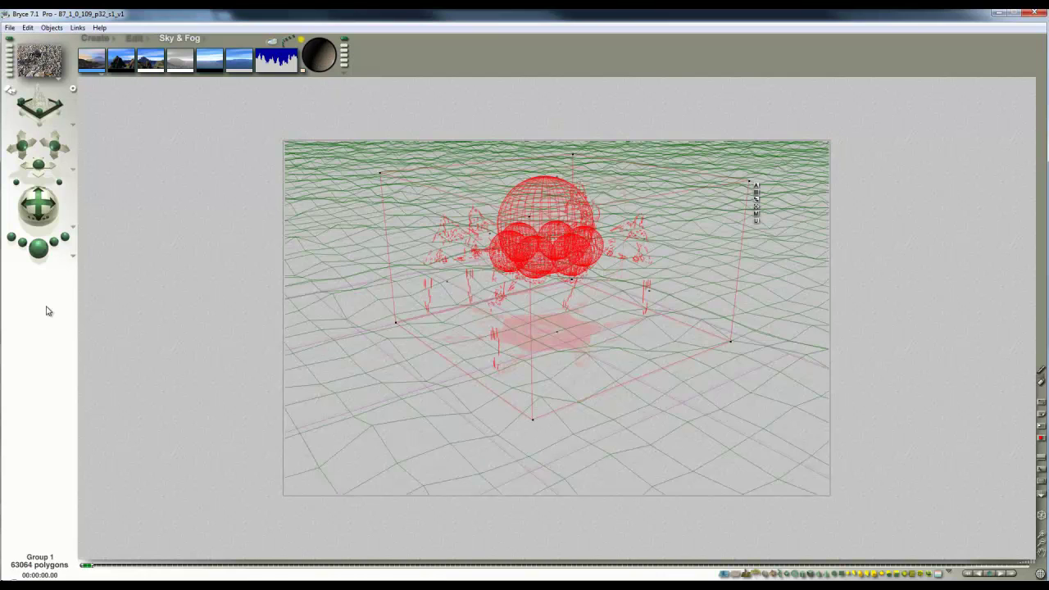
pyautogui.click(46, 259)
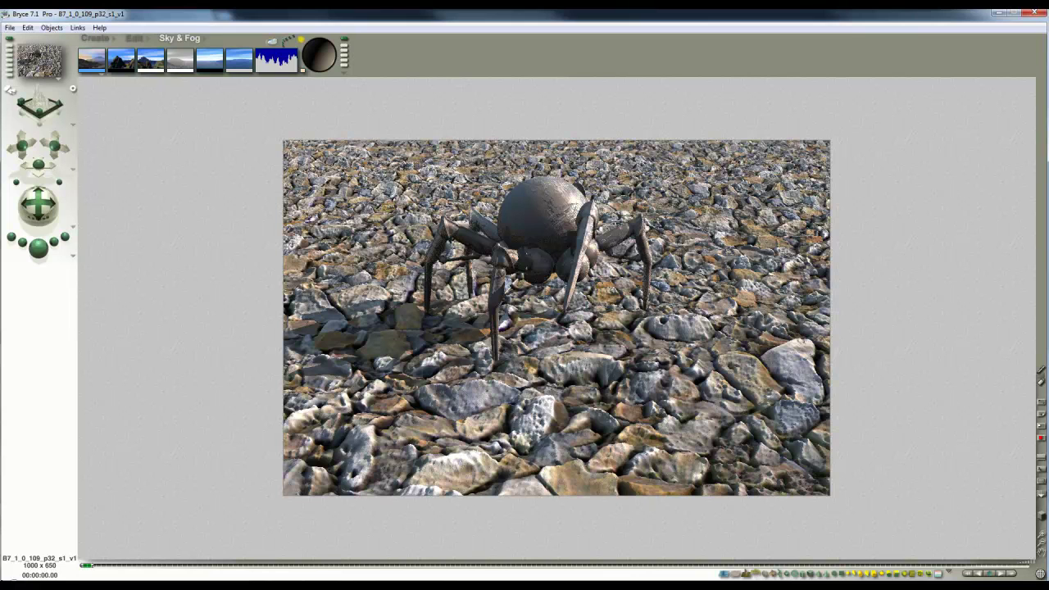
# Step: Select the spider group and set the render quality to Premium with 16 rays per pixel
pyautogui.click(541, 265)
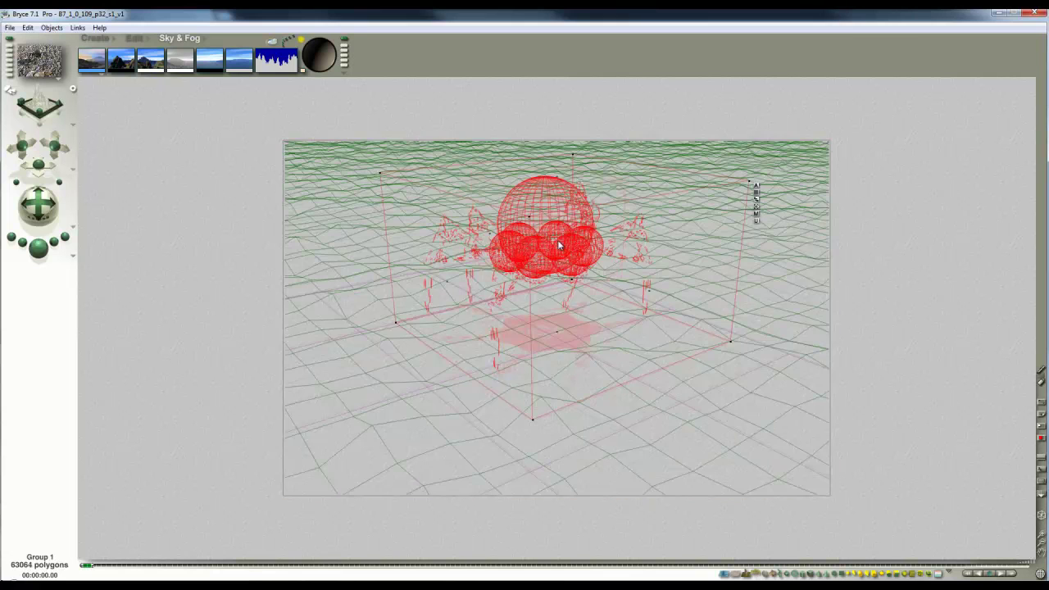
pyautogui.click(73, 257)
pyautogui.click(102, 319)
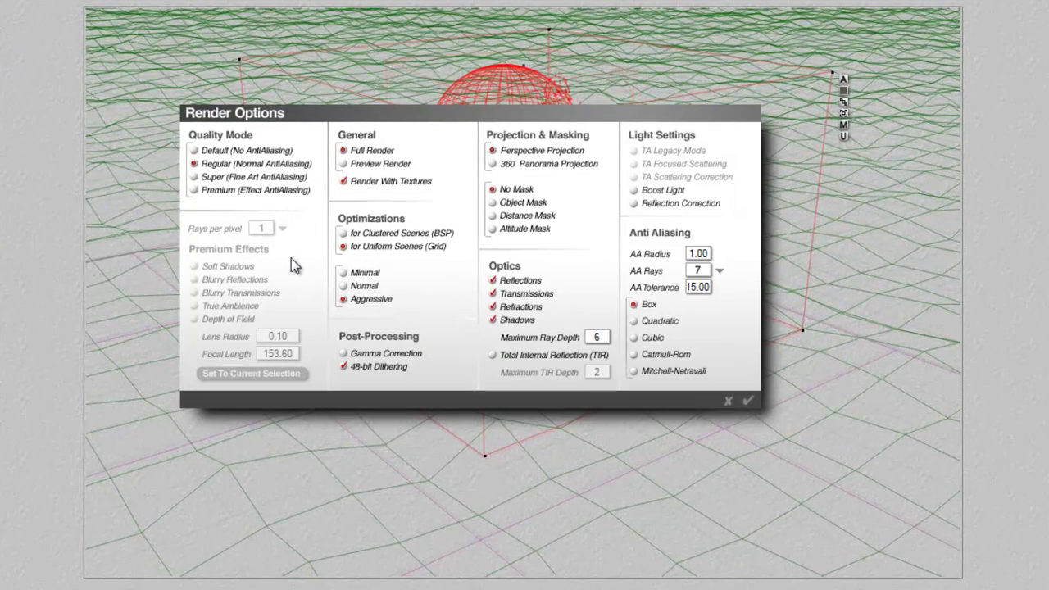
pyautogui.click(195, 190)
pyautogui.click(282, 230)
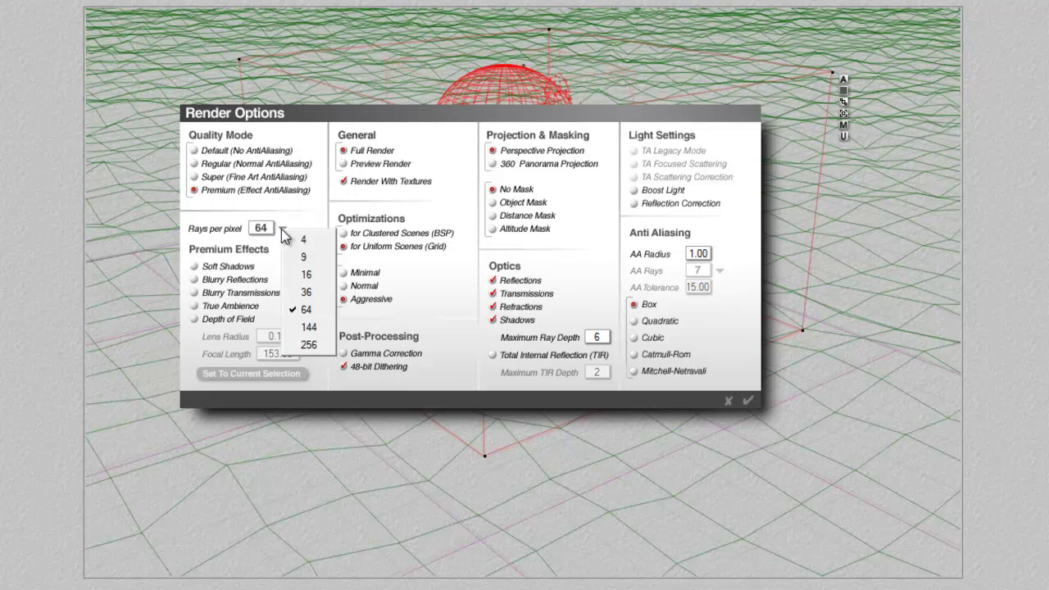
pyautogui.click(305, 274)
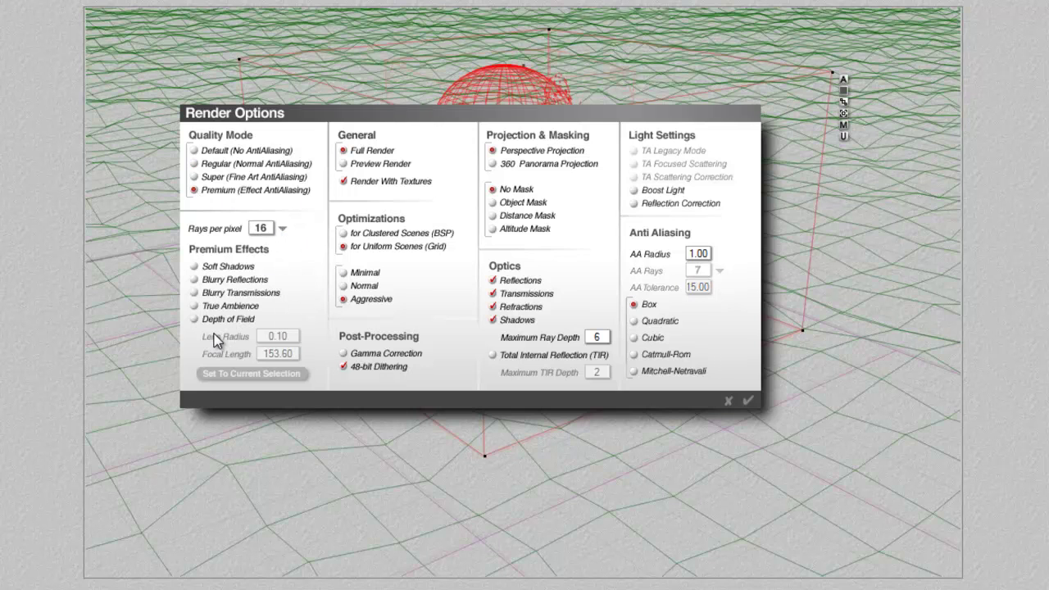
# Step: Enable depth of field in the render options and set its focal length to the current selection
pyautogui.click(194, 319)
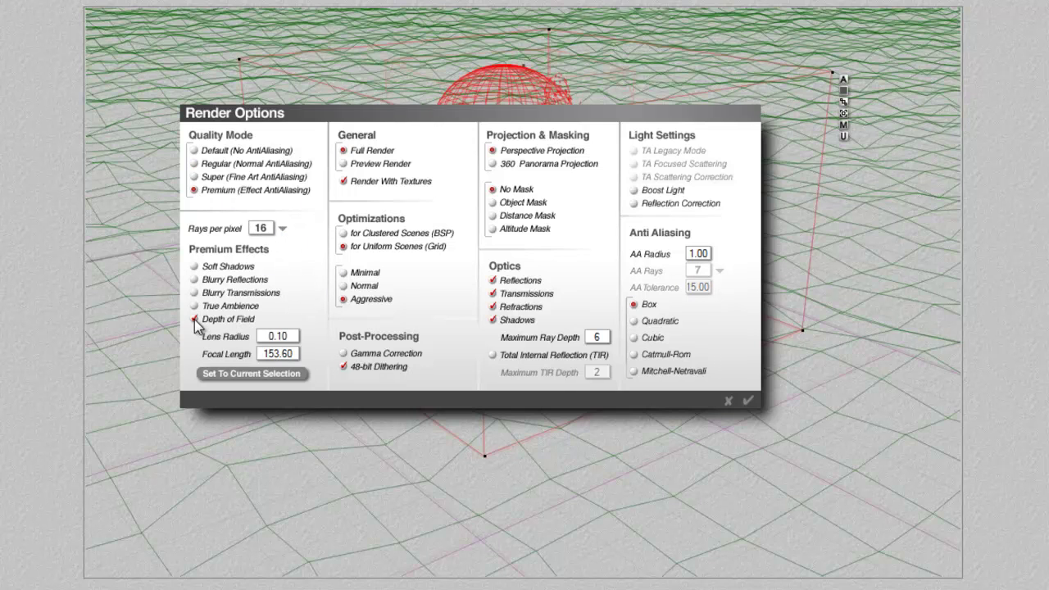
pyautogui.click(261, 376)
pyautogui.click(747, 400)
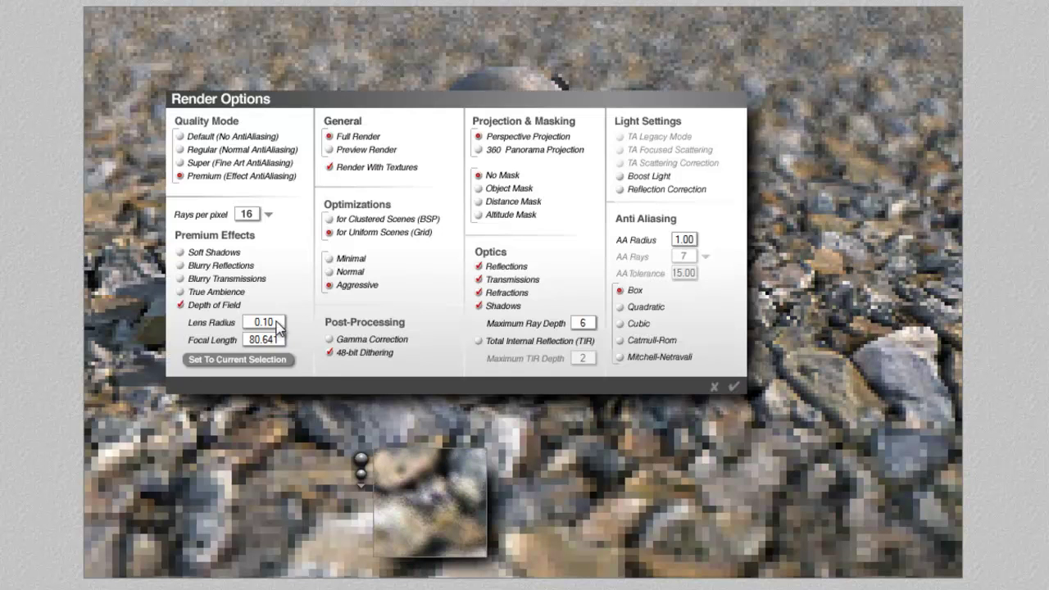
# Step: Try a lens radius of 0.04 for the depth of field
pyautogui.click(276, 322)
pyautogui.press('BackSpace')
pyautogui.press('BackSpace')
pyautogui.press('BackSpace')
pyautogui.press('BackSpace')
pyautogui.write('0.04')
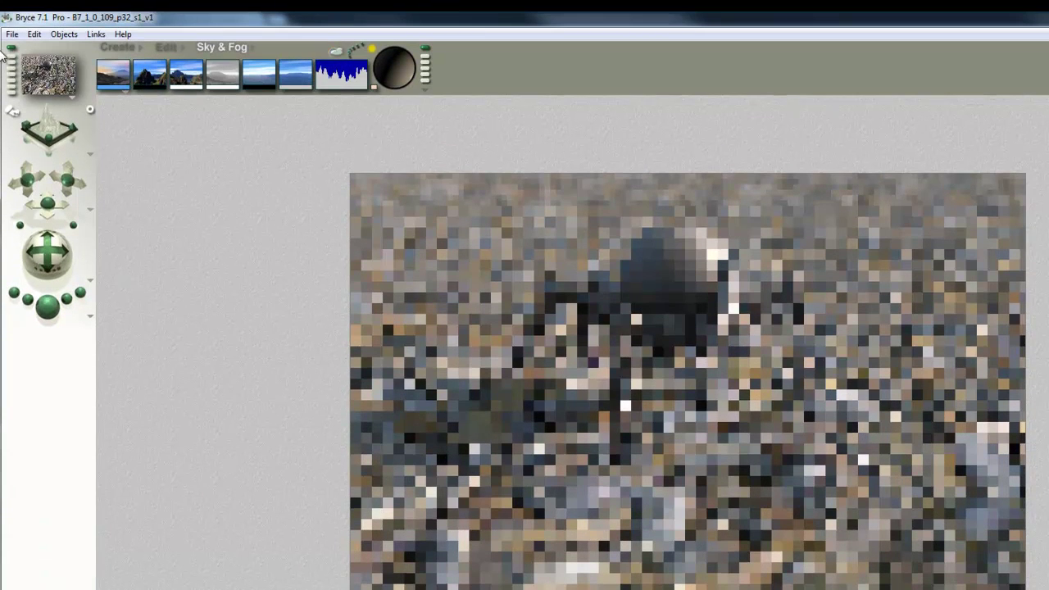
# Step: Set the document resolution width to 750 with the proportions constrained
pyautogui.click(12, 33)
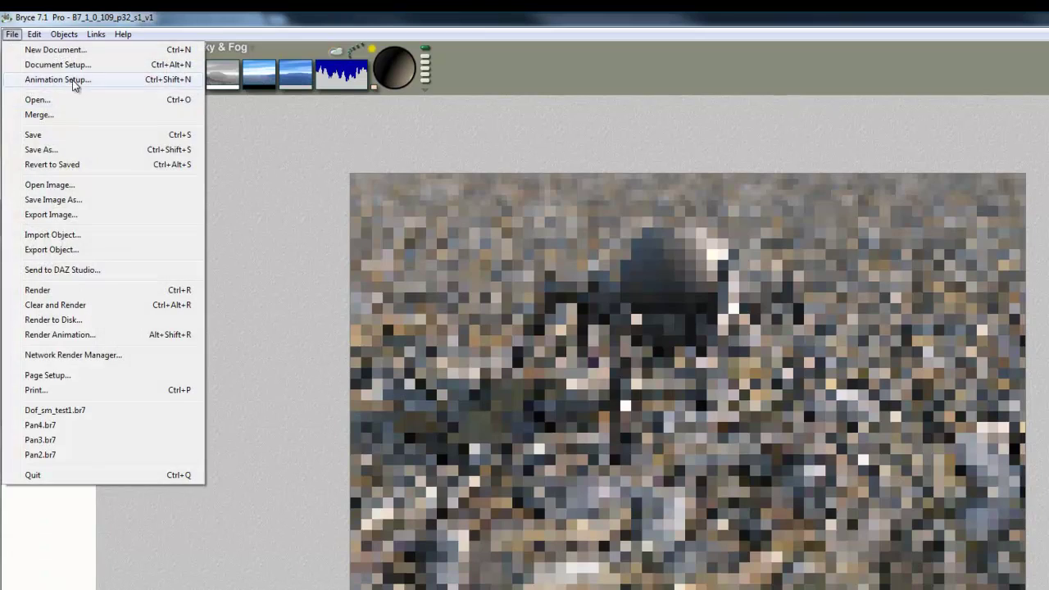
pyautogui.click(66, 62)
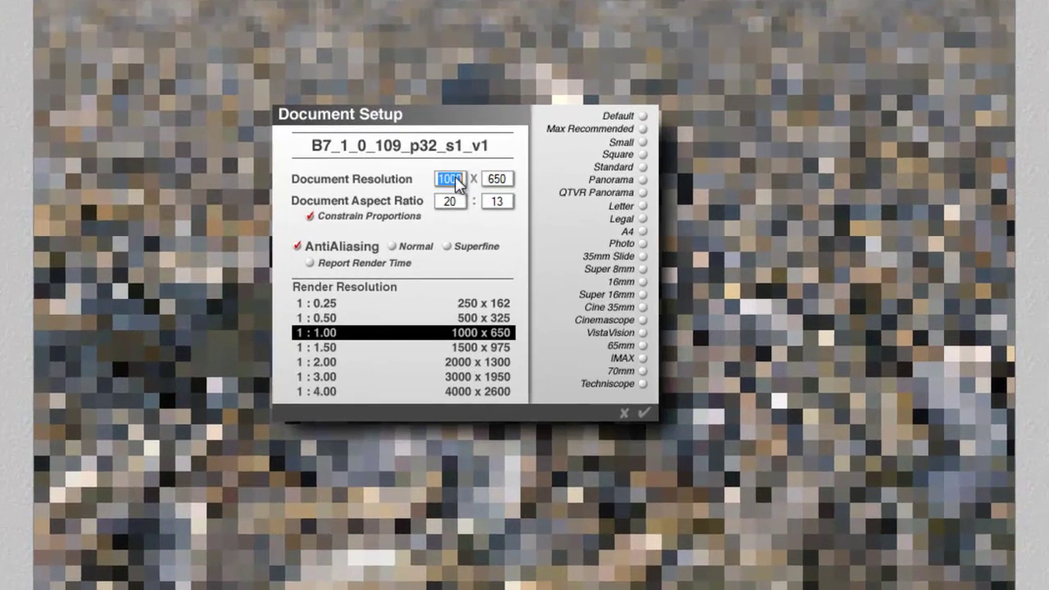
pyautogui.write('750')
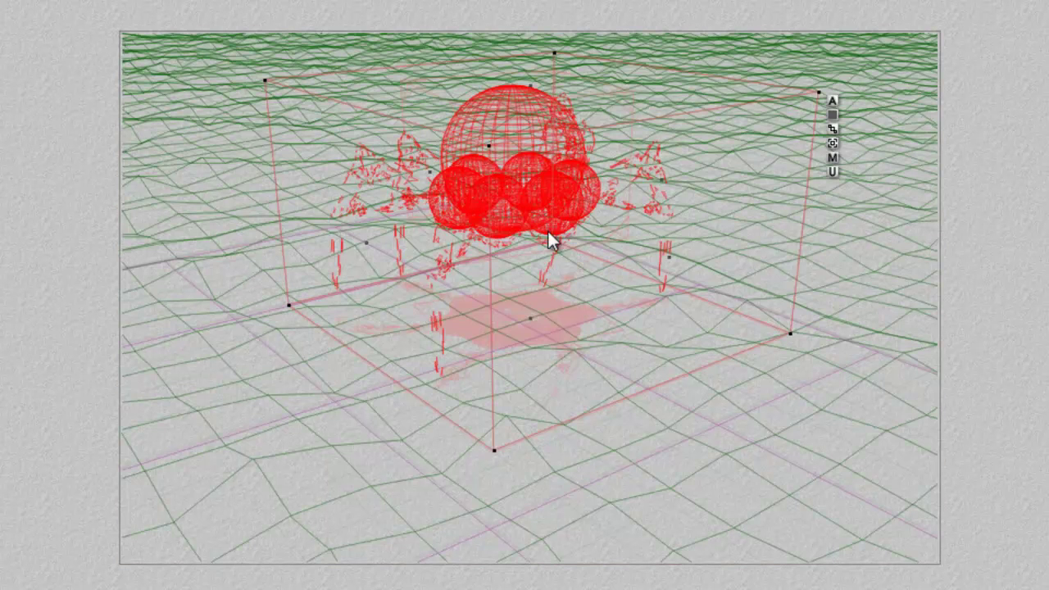
# Step: Move the spider toward the left of the scene and land it on the terrain, turned slightly
pyautogui.moveTo(533, 161); pyautogui.dragTo(412, 149)
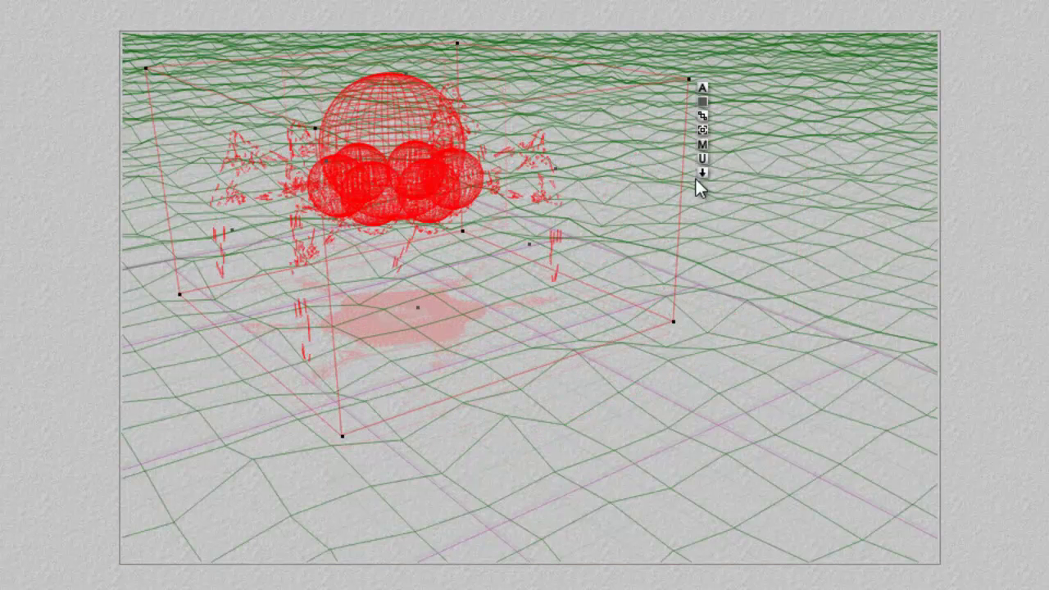
pyautogui.click(702, 173)
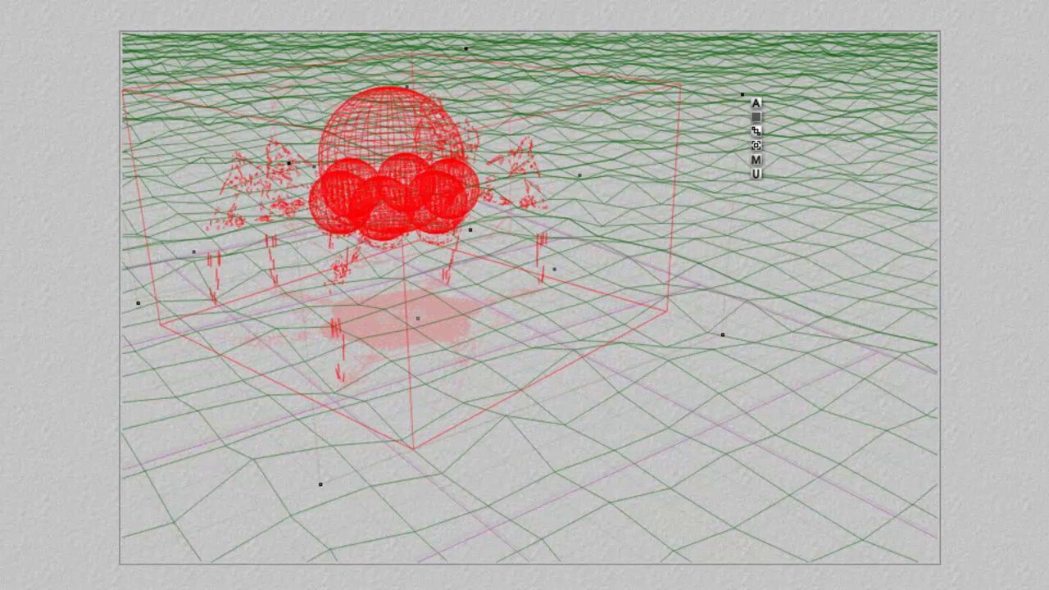
# Step: Duplicate the spider and, working from the top view, move the copy to the right of the original
pyautogui.hotkey('ctrl', 'y')
pyautogui.click(211, 199)
pyautogui.click(239, 254)
pyautogui.click(794, 416)
pyautogui.press('2')
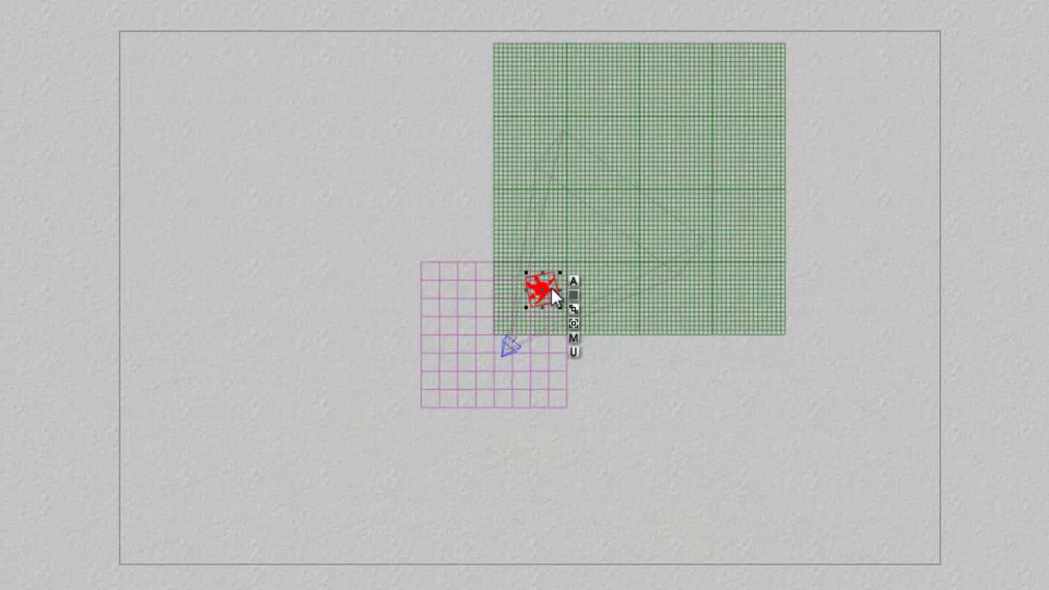
pyautogui.moveTo(552, 287); pyautogui.dragTo(589, 290)
pyautogui.press('1')
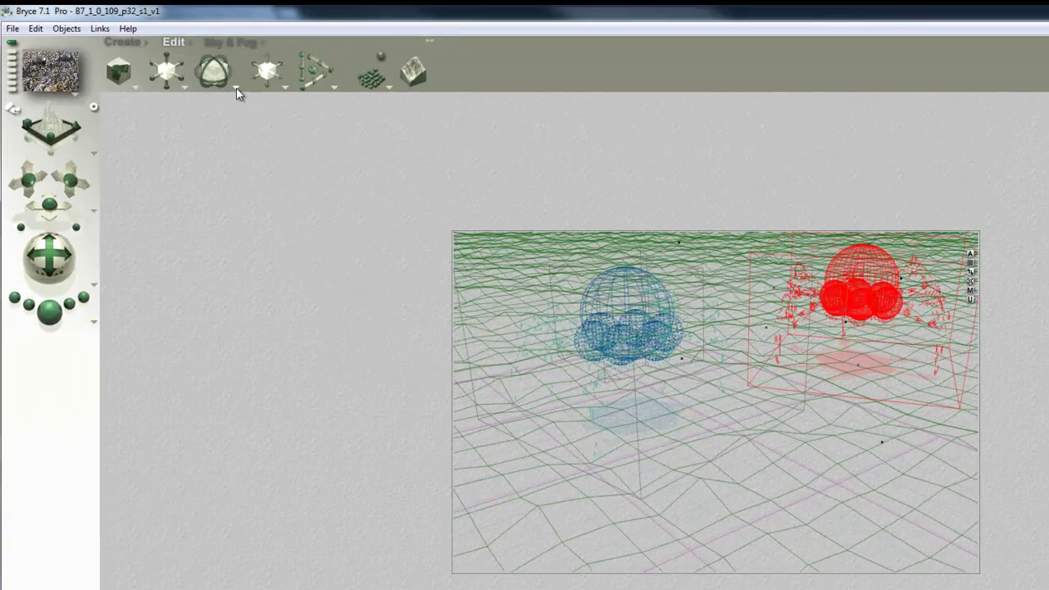
pyautogui.click(210, 71)
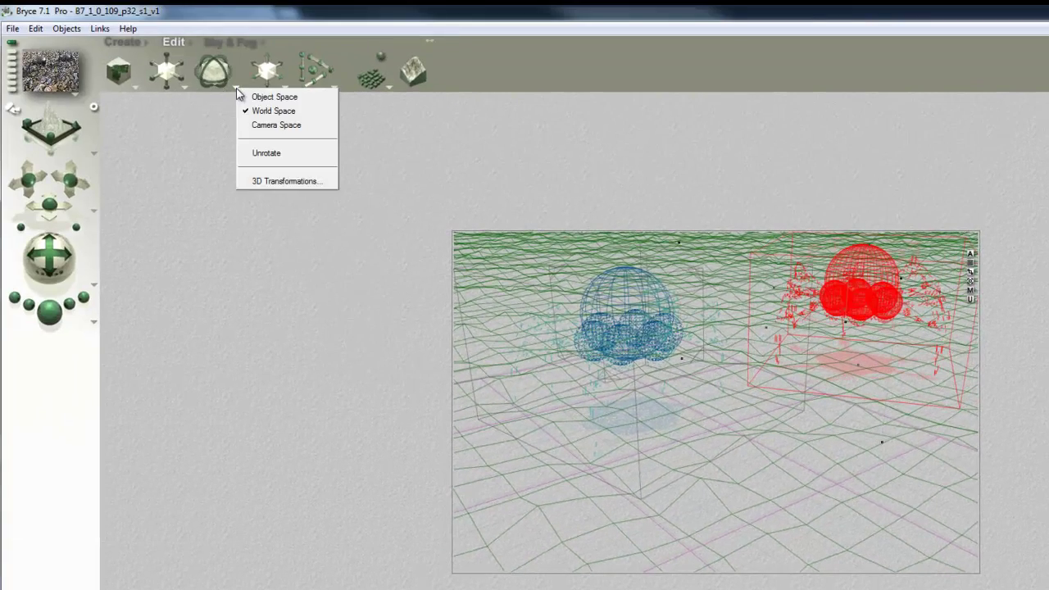
pyautogui.click(271, 181)
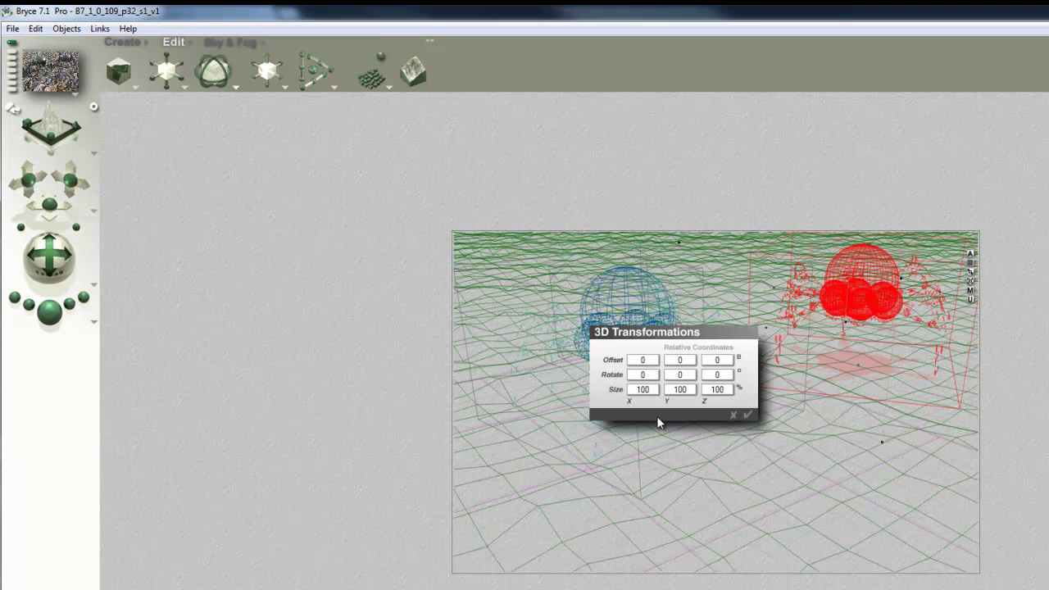
pyautogui.click(733, 420)
# Step: Flip the second spider along X and rotate it about the Y axis to face a different direction
pyautogui.click(183, 88)
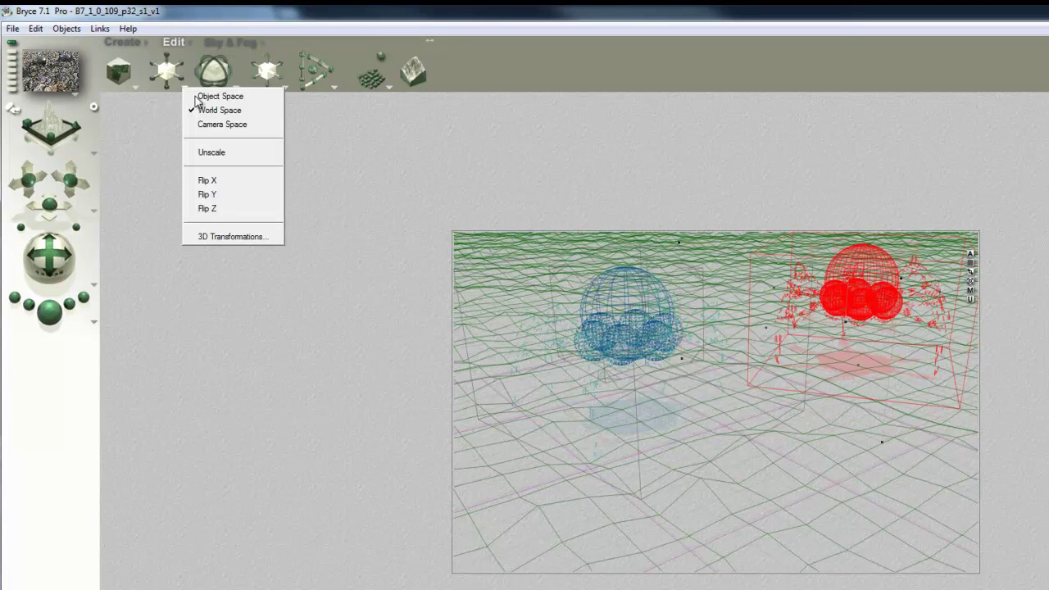
pyautogui.click(233, 180)
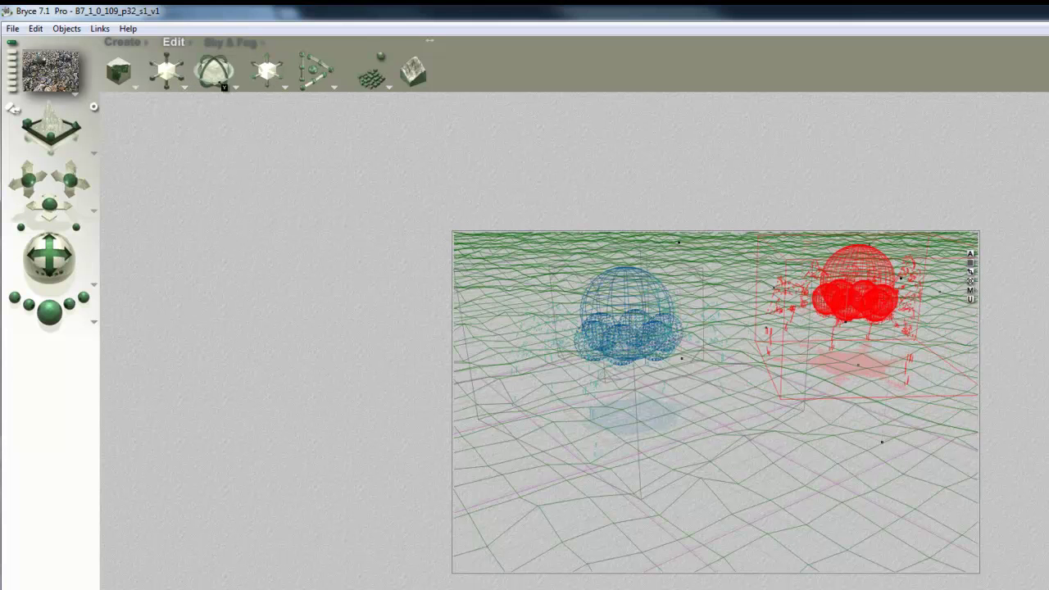
pyautogui.moveTo(217, 81); pyautogui.dragTo(215, 80)
# Step: Duplicate the second spider, place the copy behind the other two in the top view, and turn it slightly
pyautogui.press('2')
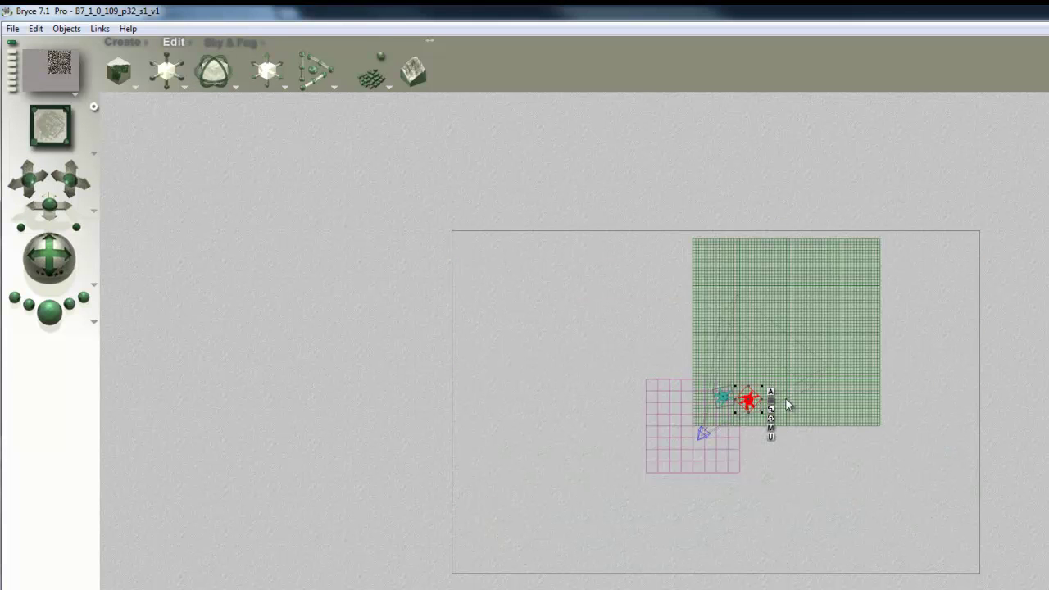
pyautogui.moveTo(752, 405); pyautogui.dragTo(752, 383)
pyautogui.press('1')
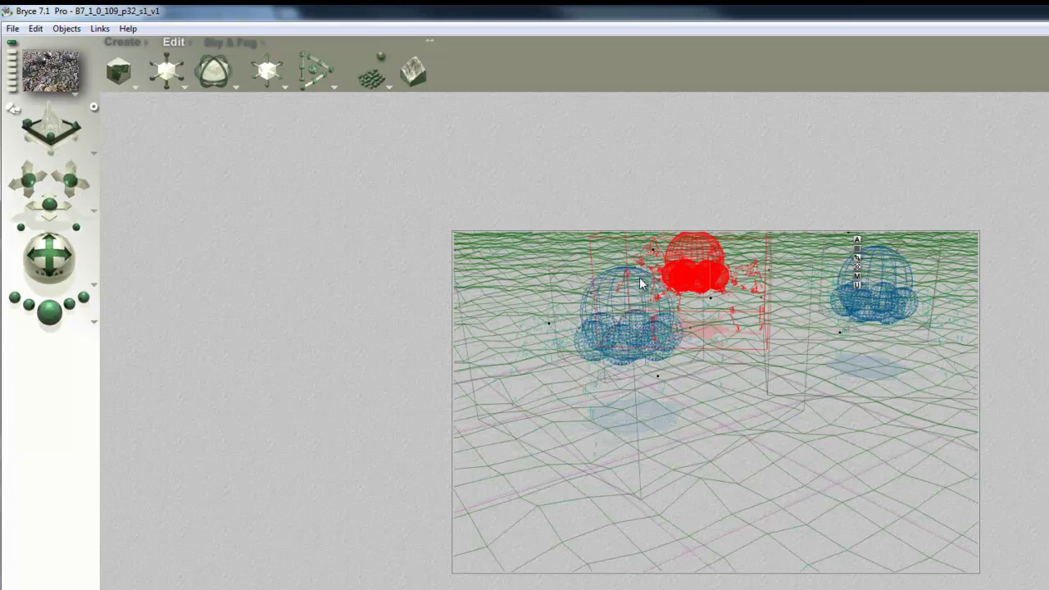
pyautogui.moveTo(214, 82); pyautogui.dragTo(215, 82)
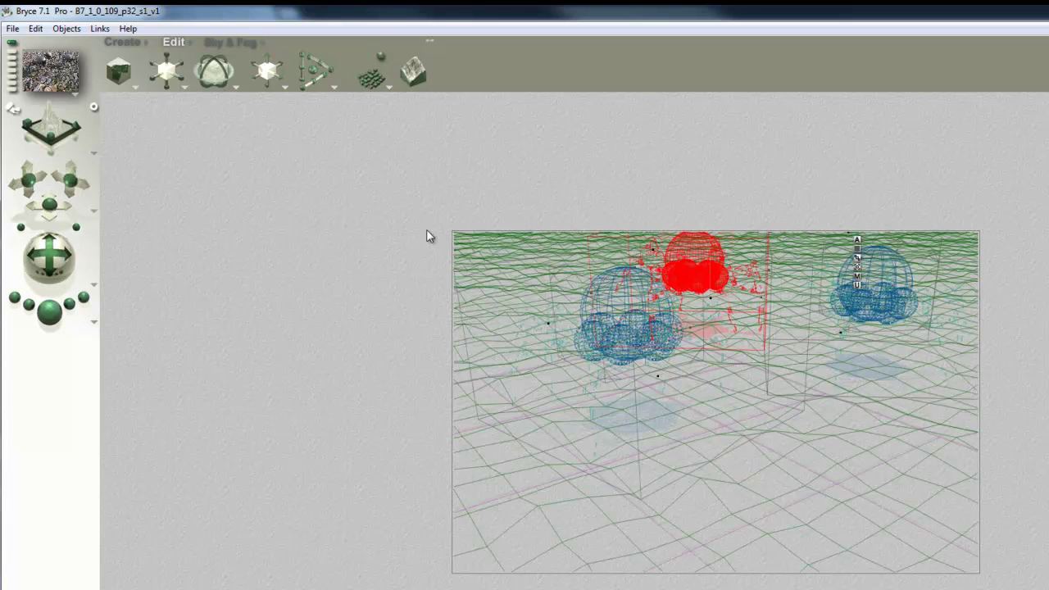
# Step: Select all three spiders, adjust their placement within the camera view, and render the scene
pyautogui.press('2')
pyautogui.click(819, 512)
pyautogui.moveTo(797, 503); pyautogui.dragTo(704, 369)
pyautogui.rightClick(771, 426)
pyautogui.click(786, 426)
pyautogui.rightClick(719, 423)
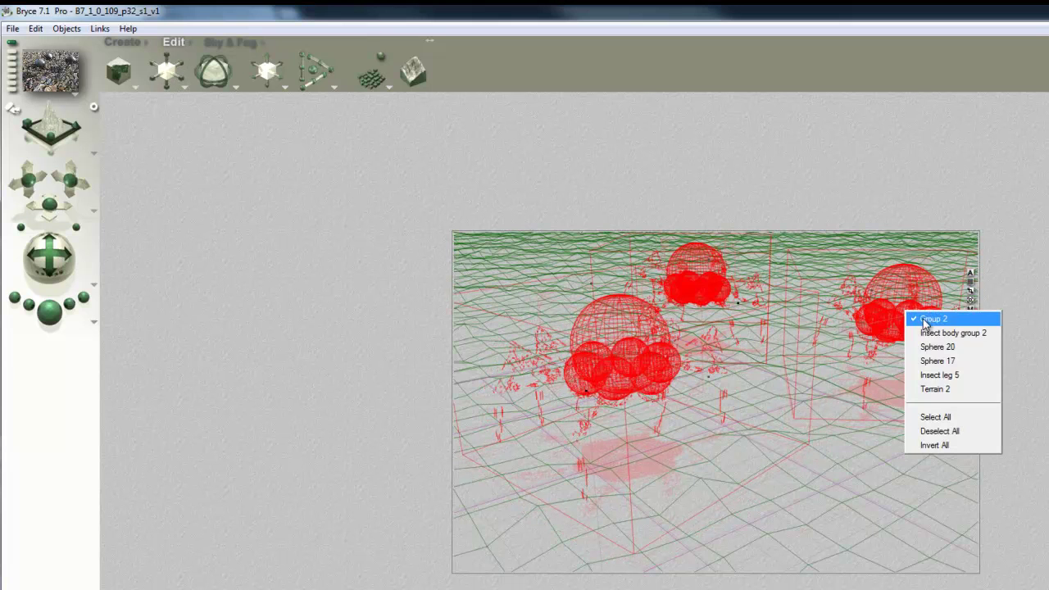
pyautogui.click(933, 319)
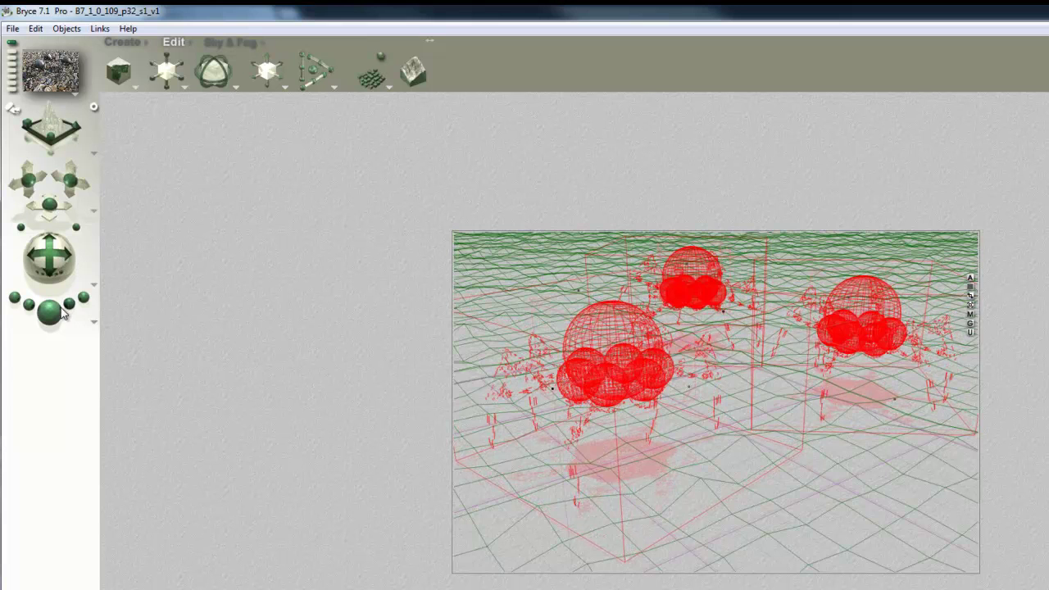
pyautogui.click(63, 310)
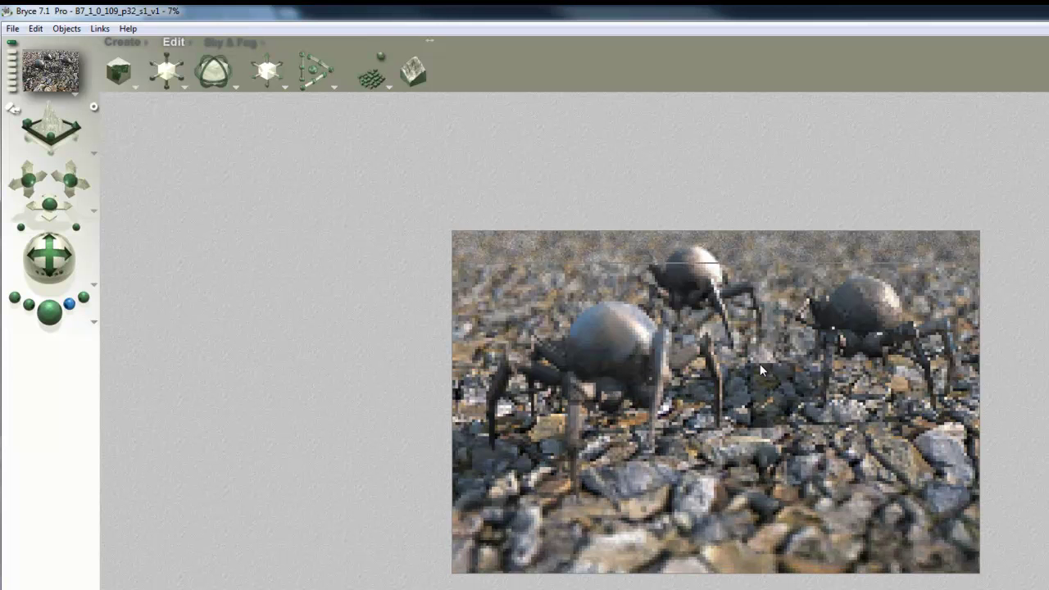
# Step: Rotate the rear spider about its vertical axis and render the area around it again
pyautogui.click(687, 311)
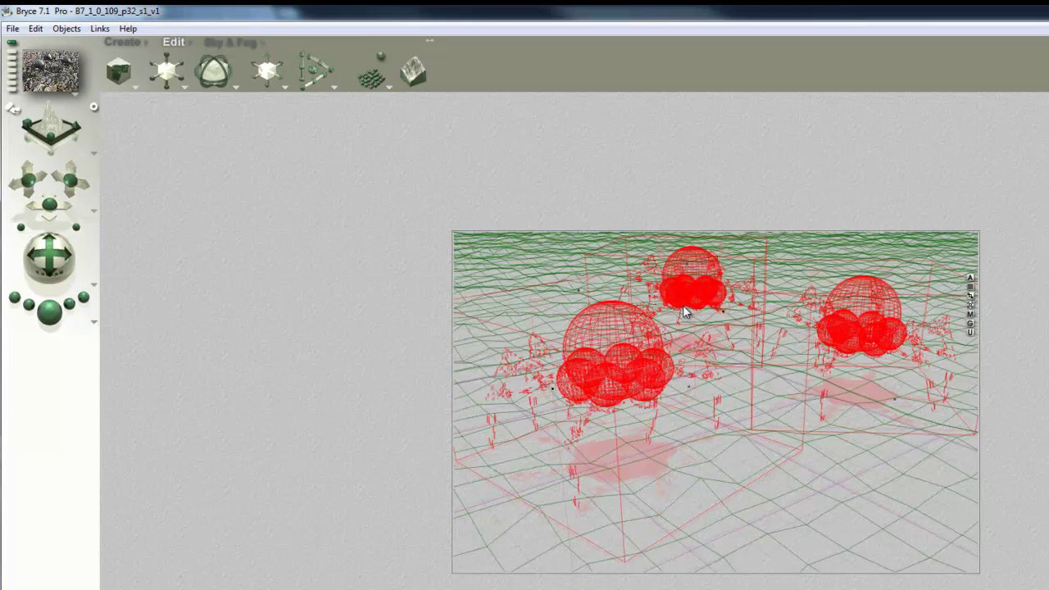
pyautogui.moveTo(687, 312); pyautogui.dragTo(725, 292)
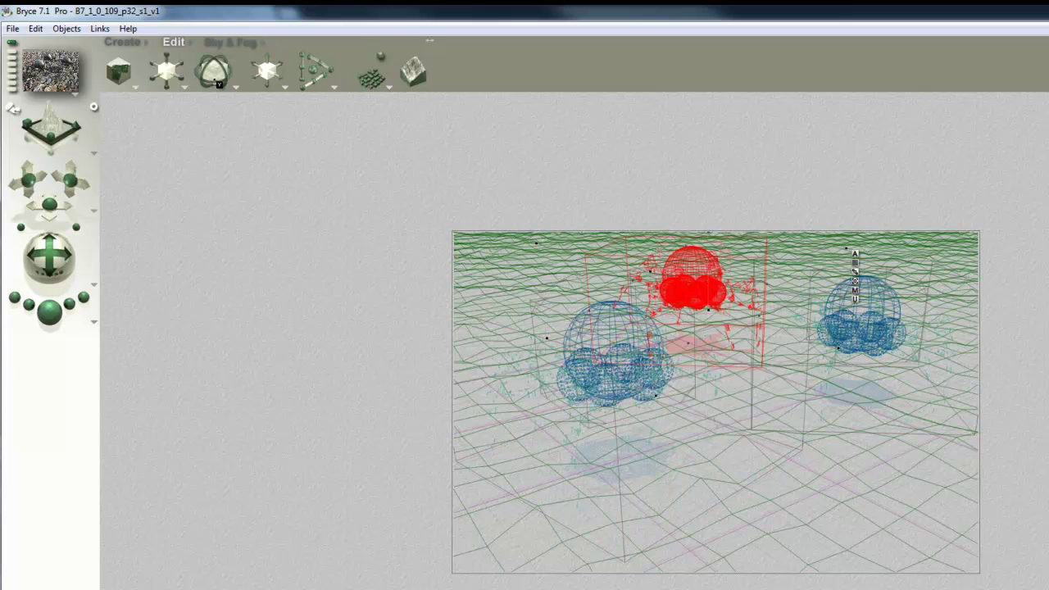
pyautogui.moveTo(218, 85); pyautogui.dragTo(223, 87)
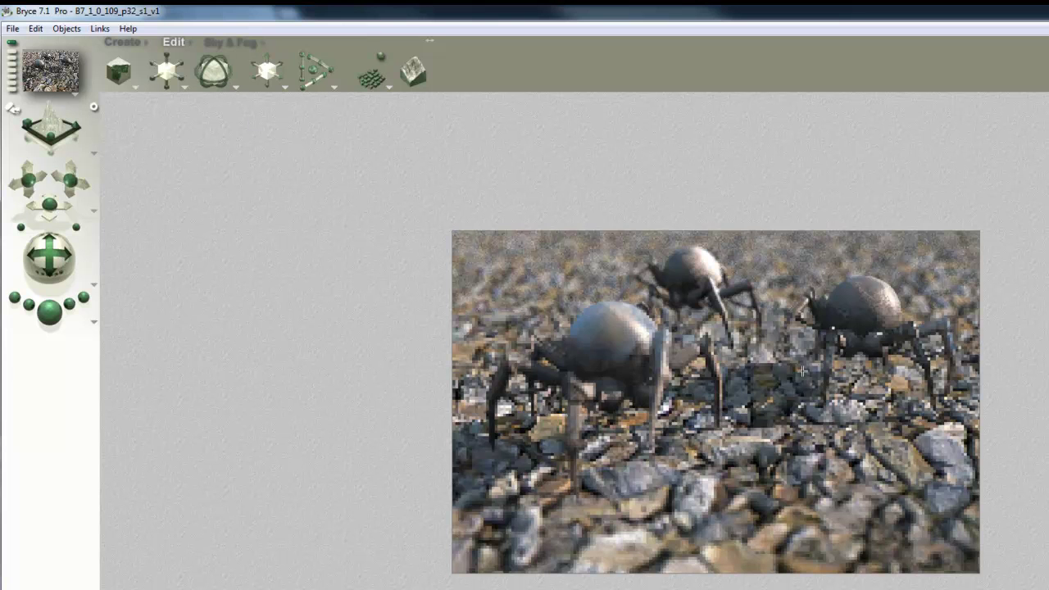
pyautogui.moveTo(800, 367); pyautogui.dragTo(564, 239)
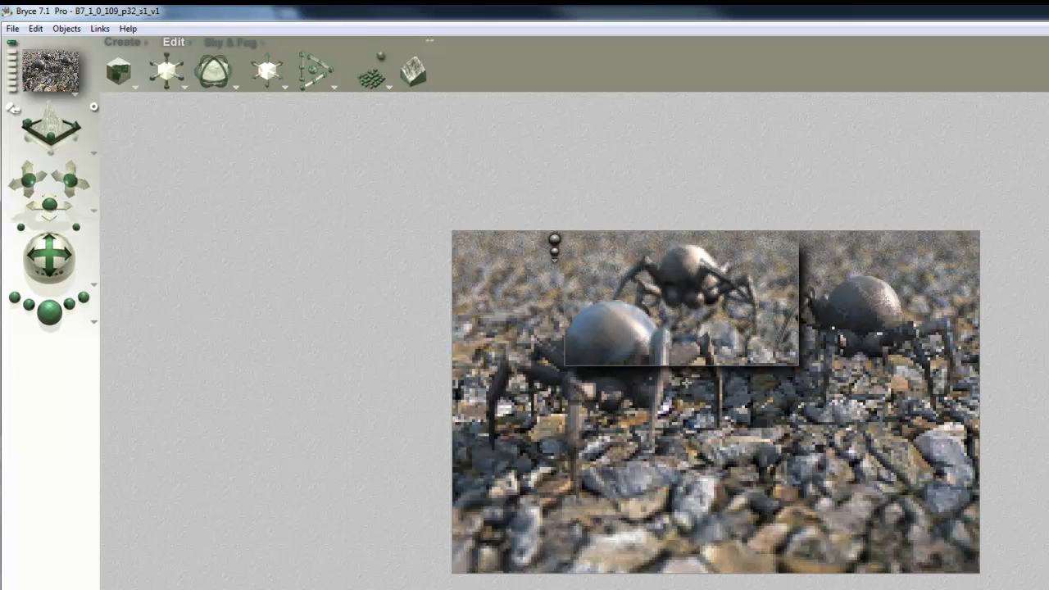
# Step: Raise the premium render quality to 256 rays per pixel in the render options
pyautogui.click(93, 325)
pyautogui.click(164, 405)
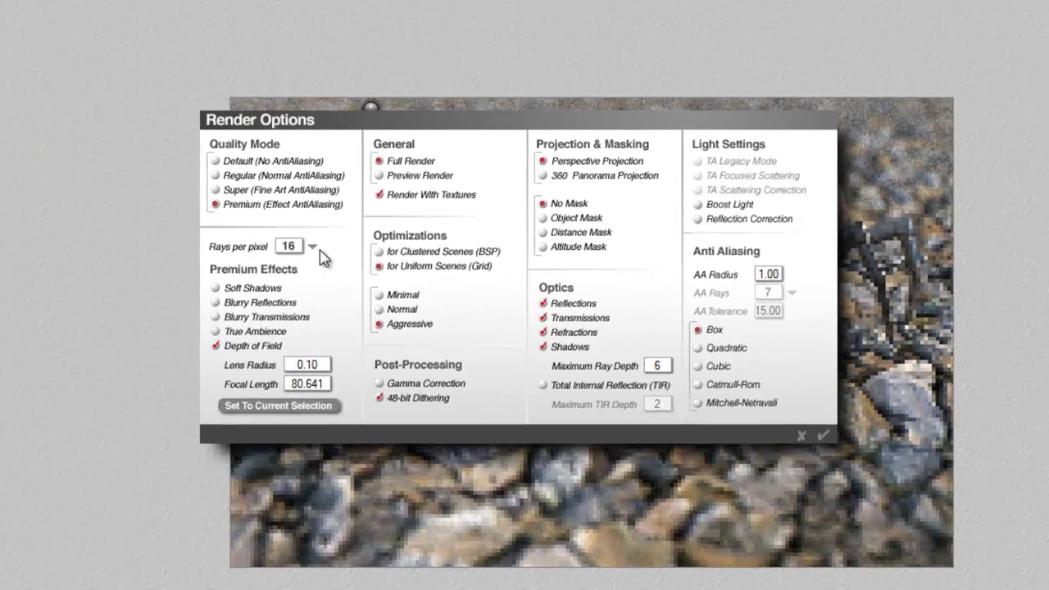
pyautogui.click(279, 231)
pyautogui.click(297, 357)
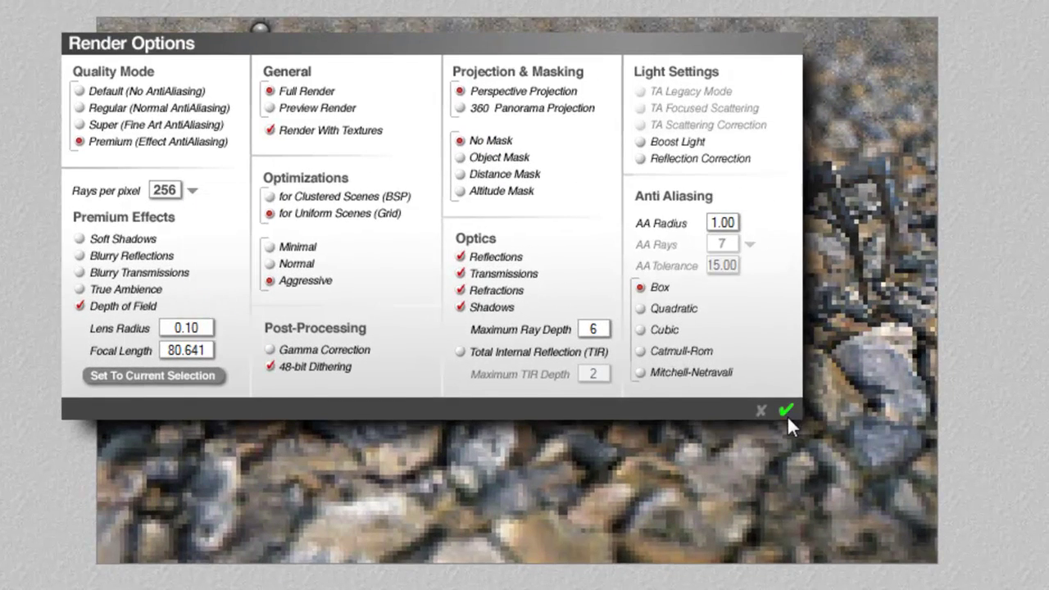